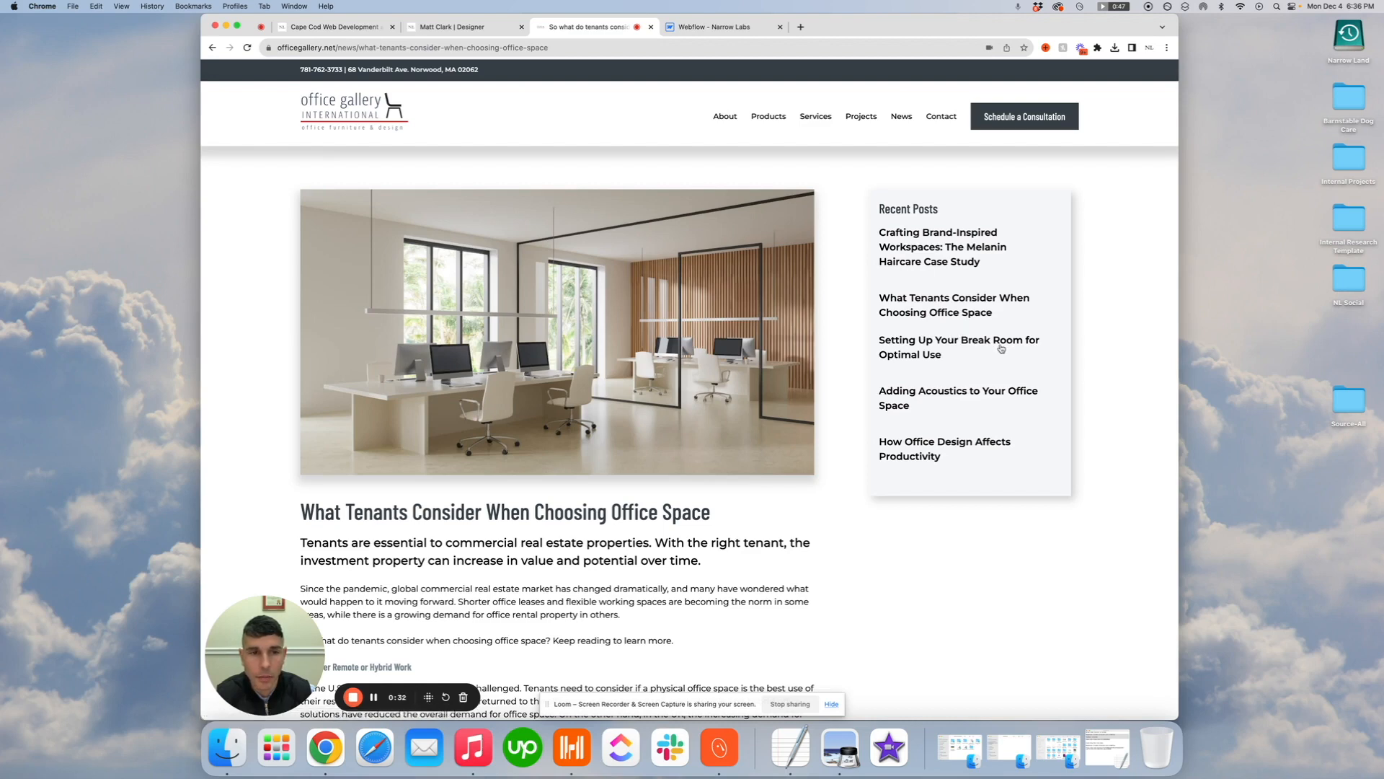
Examine how the Office Gallery article and its Recent Posts sidebar stack in a narrow browser window, and restore the full width
{"action": "left_click_drag", "start_coordinate": [1180, 353], "coordinate": [720, 341]}
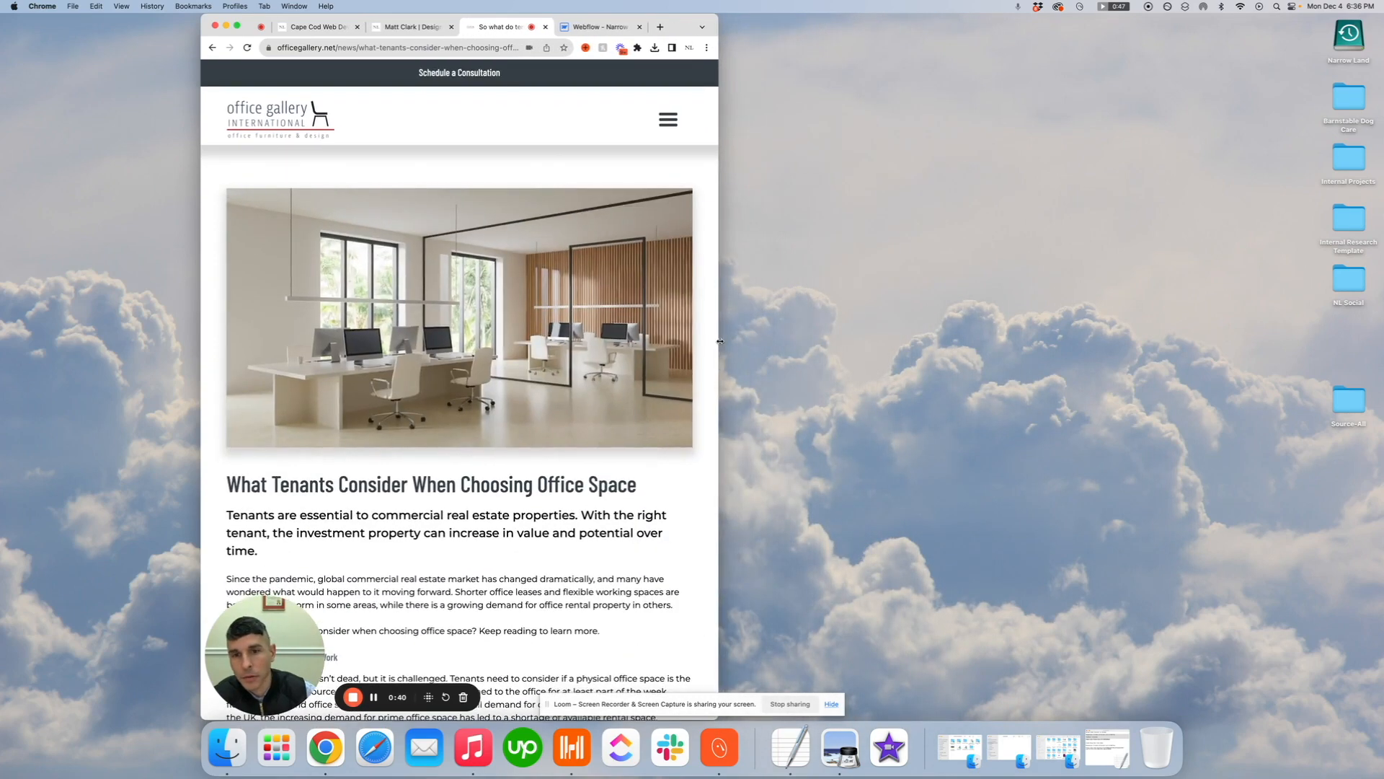
{"action": "scroll", "coordinate": [554, 344], "scroll_direction": "down", "scroll_amount": 15}
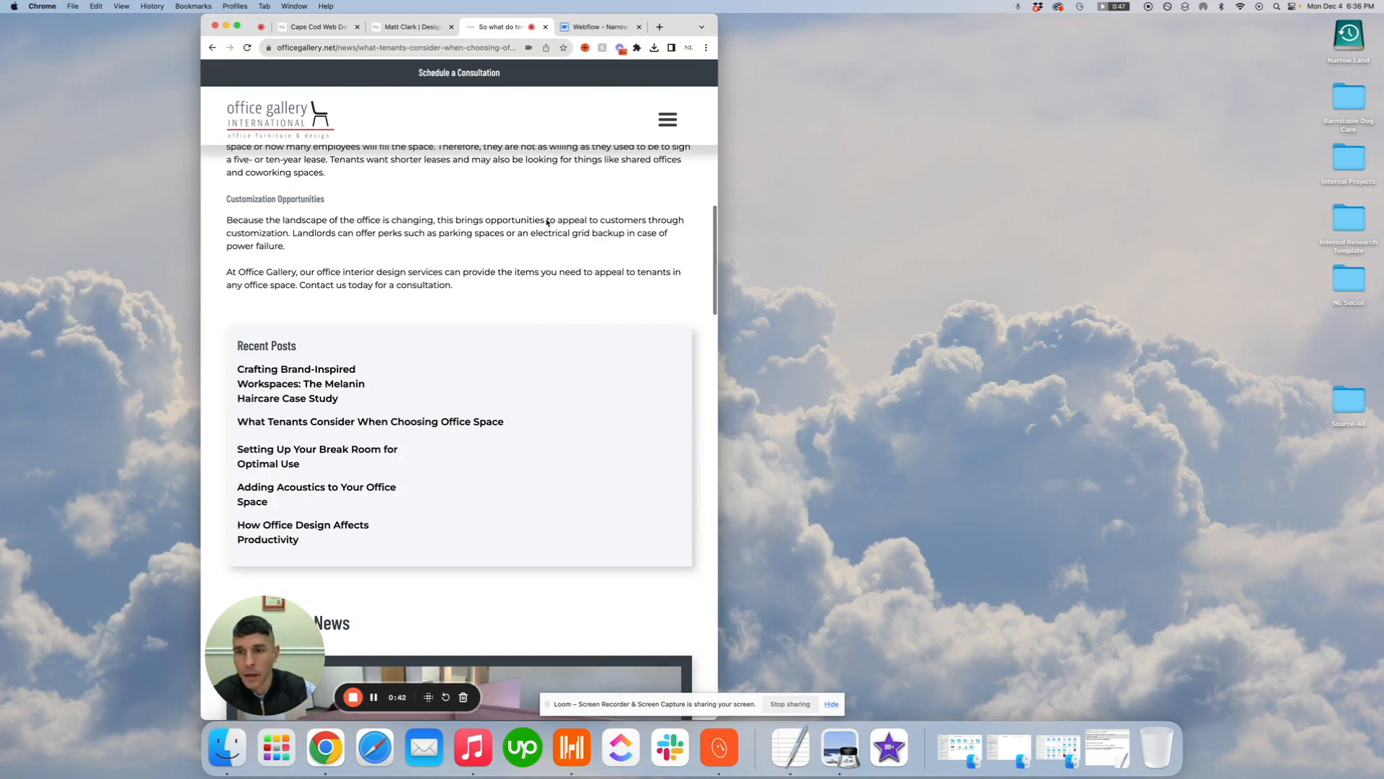
{"action": "scroll", "coordinate": [546, 460], "scroll_direction": "up", "scroll_amount": 15}
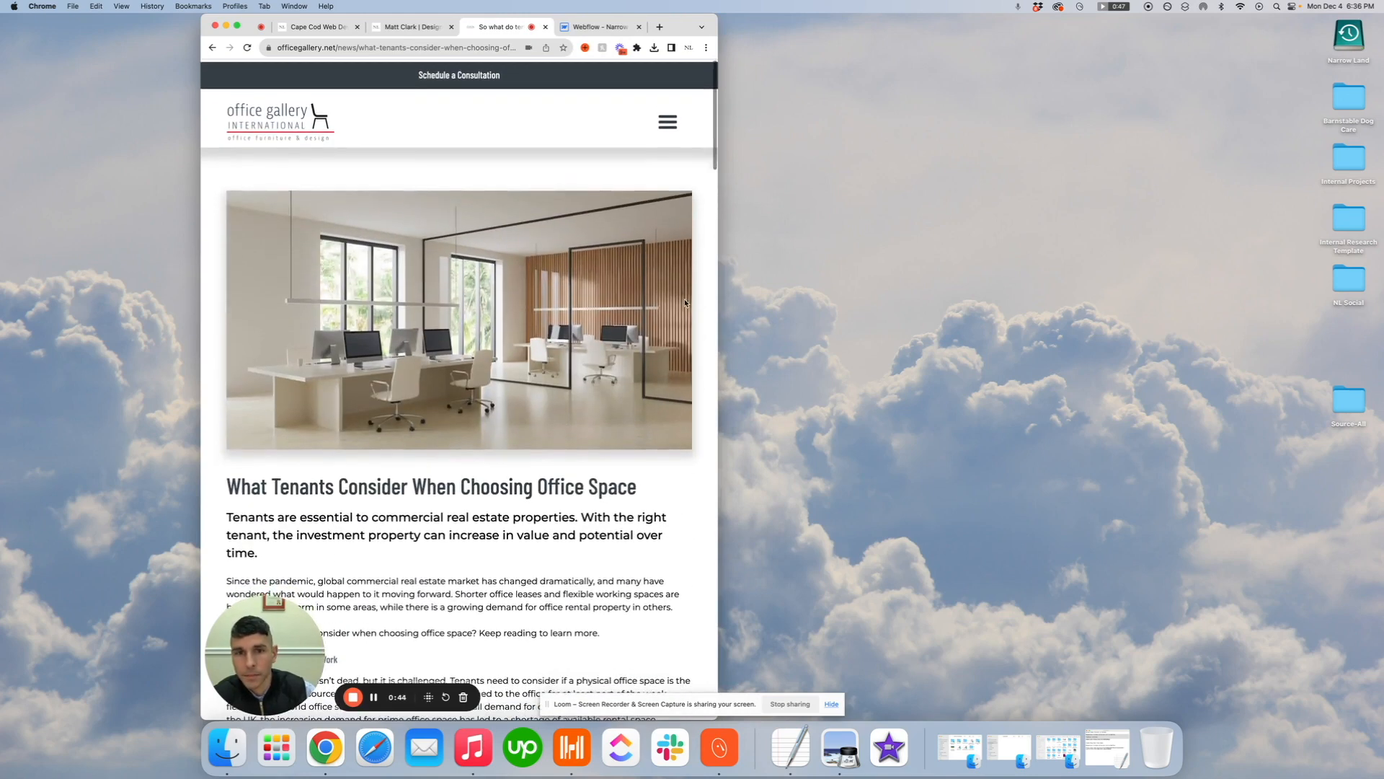
{"action": "left_click_drag", "start_coordinate": [718, 298], "coordinate": [1178, 299]}
Switch to the Webflow designer and add a div block with the existing Columns class inside the selected empty container
{"action": "left_click", "coordinate": [710, 31]}
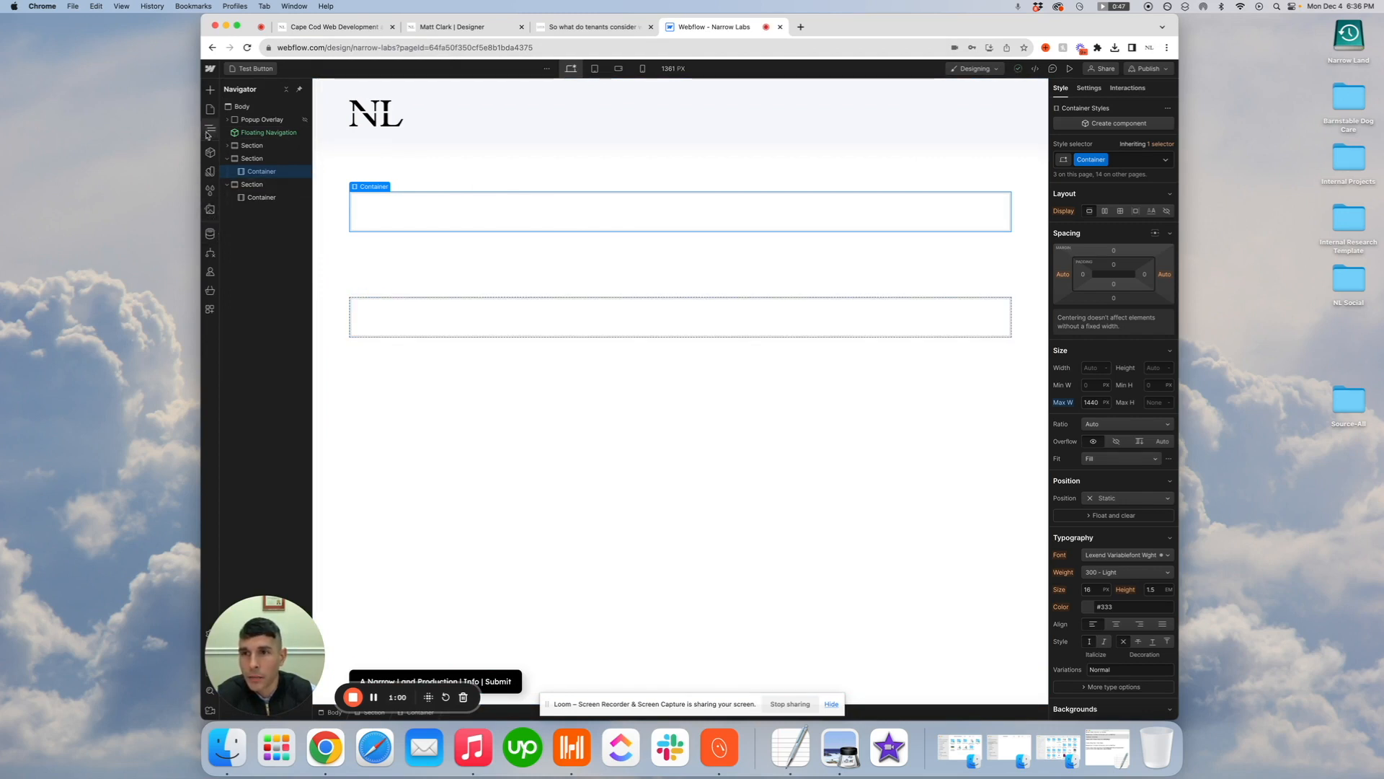
{"action": "left_click", "coordinate": [210, 89]}
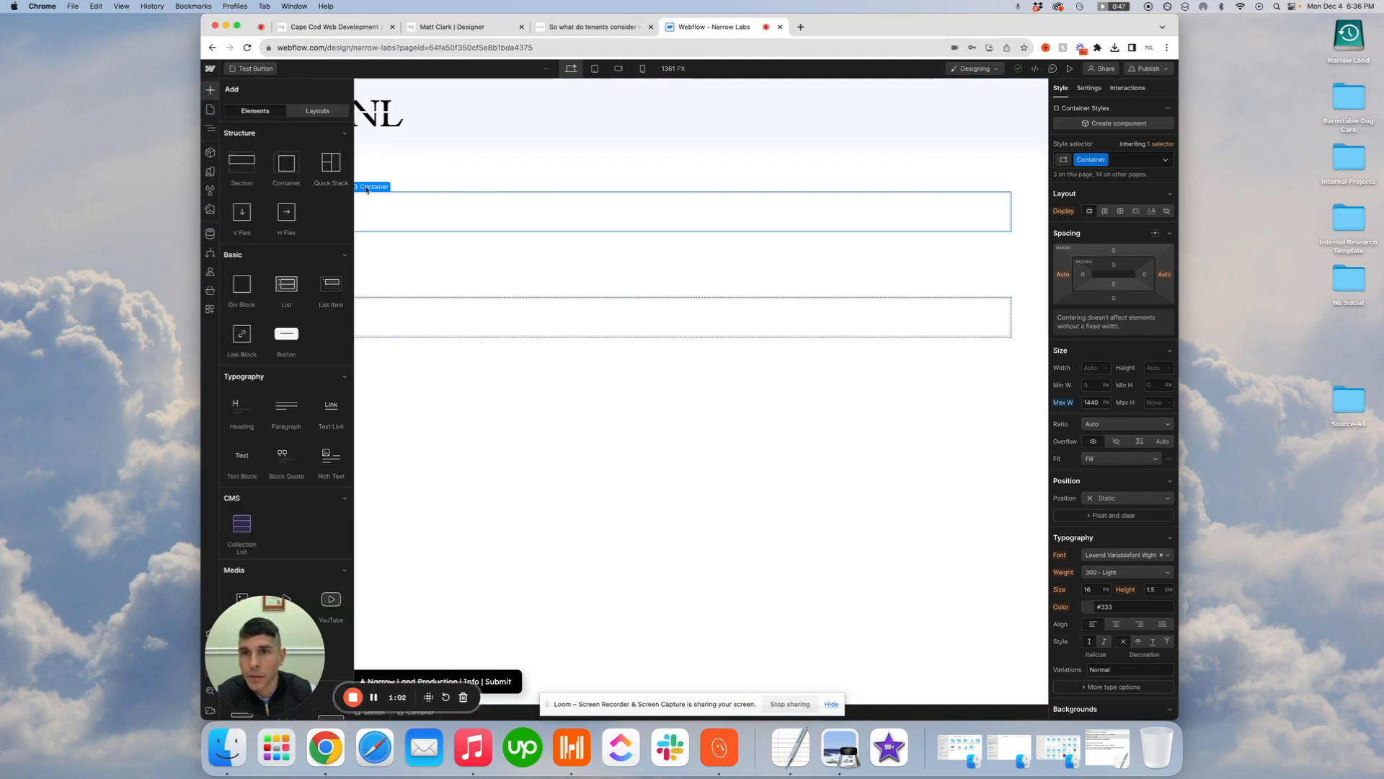
{"action": "left_click", "coordinate": [241, 283]}
{"action": "left_click", "coordinate": [1111, 167]}
{"action": "type", "text": "Columns"}
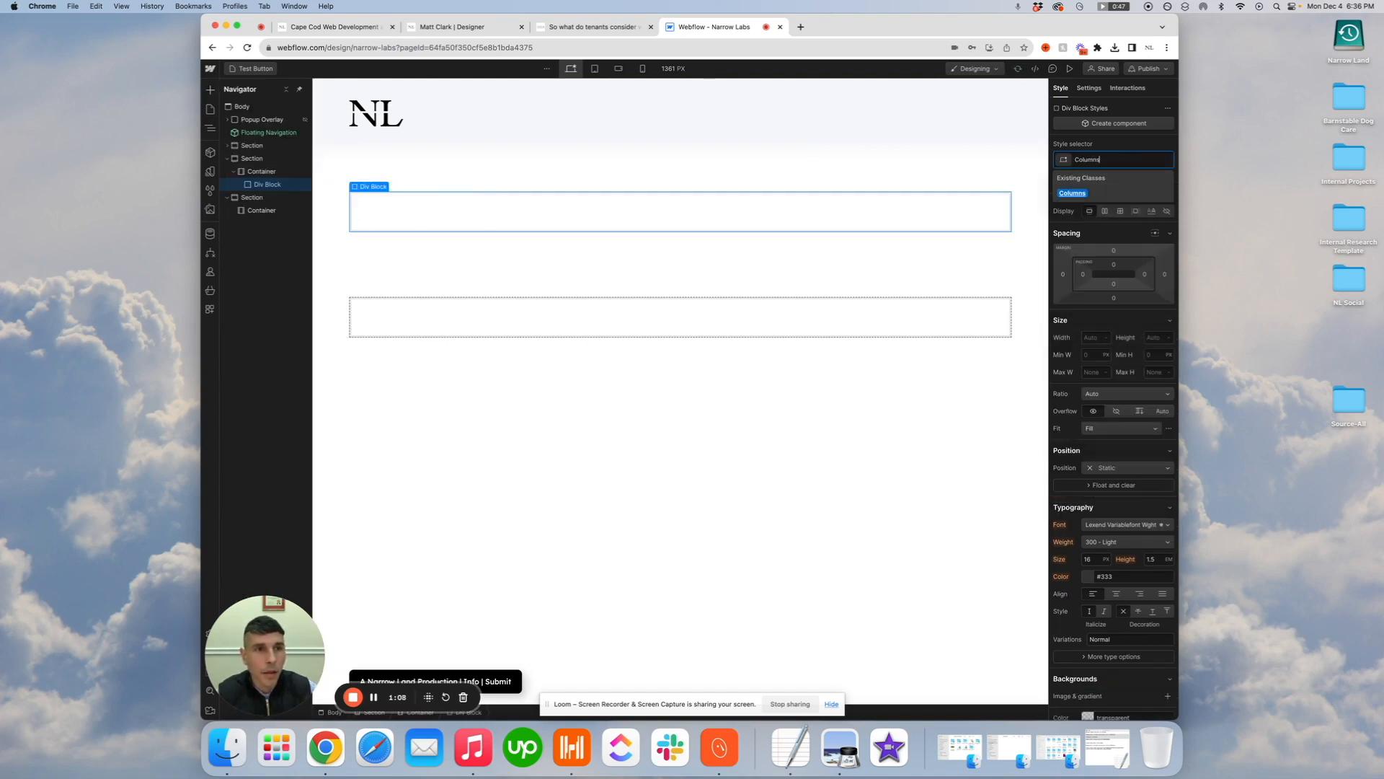
{"action": "key", "text": "Return"}
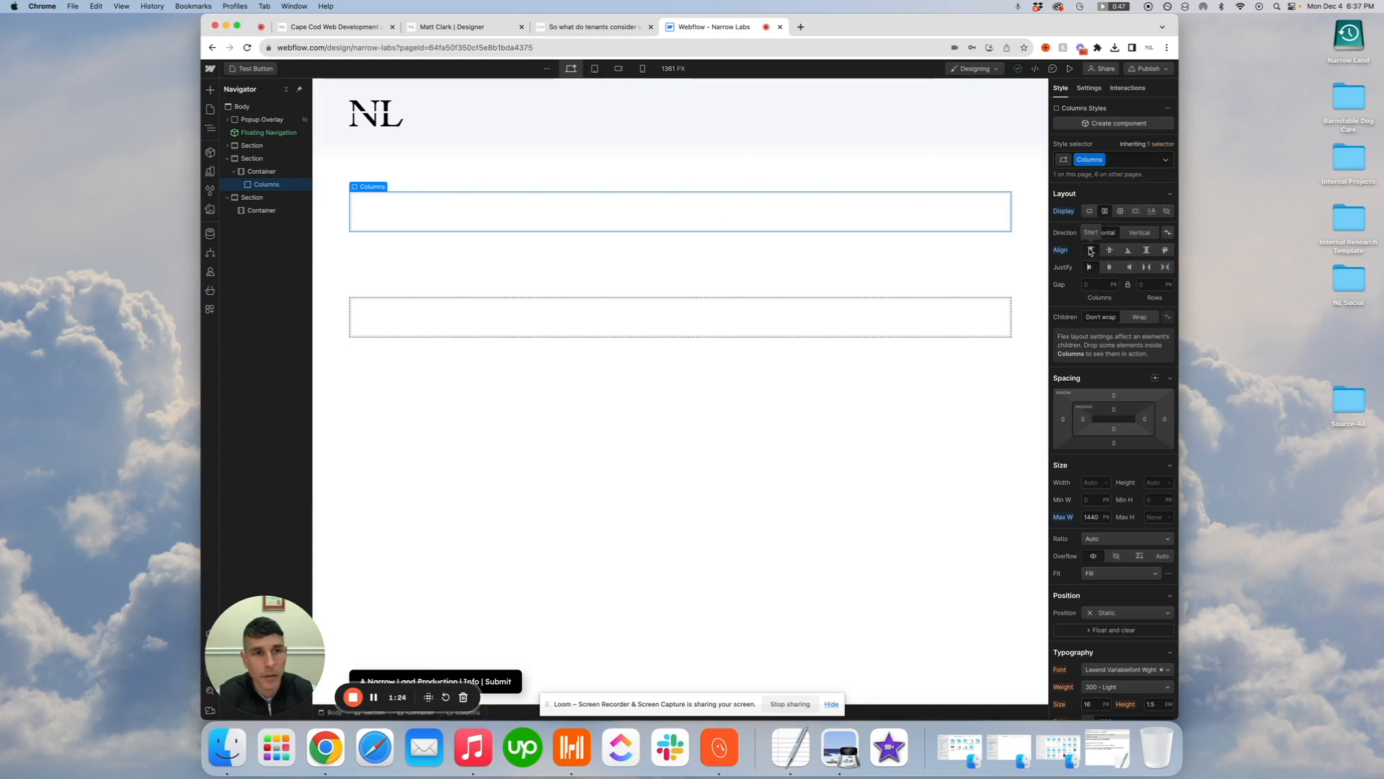
Compare with the Office Gallery article layout and add a div block inside Columns with a width of 70%
{"action": "left_click", "coordinate": [600, 27]}
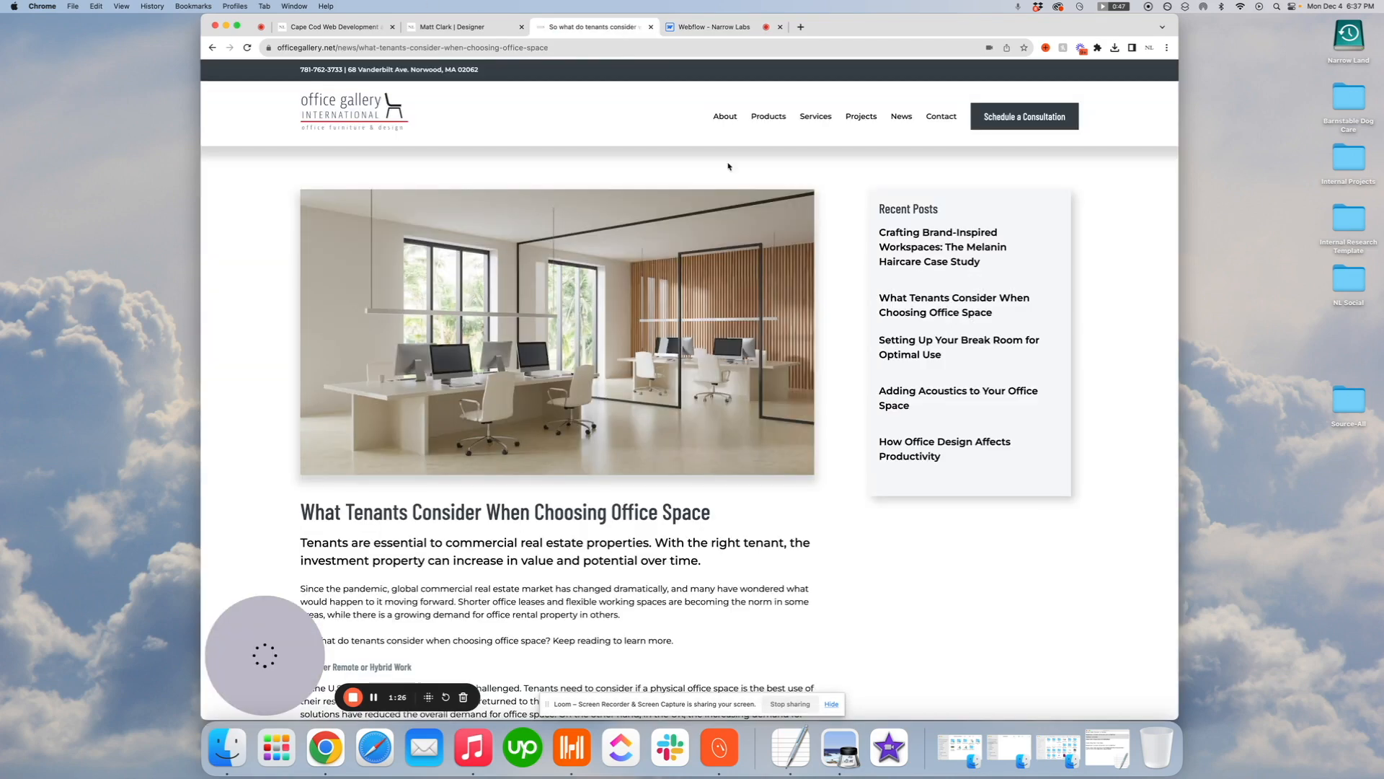
{"action": "scroll", "coordinate": [872, 224], "scroll_direction": "down", "scroll_amount": 5}
{"action": "scroll", "coordinate": [866, 224], "scroll_direction": "up", "scroll_amount": 5}
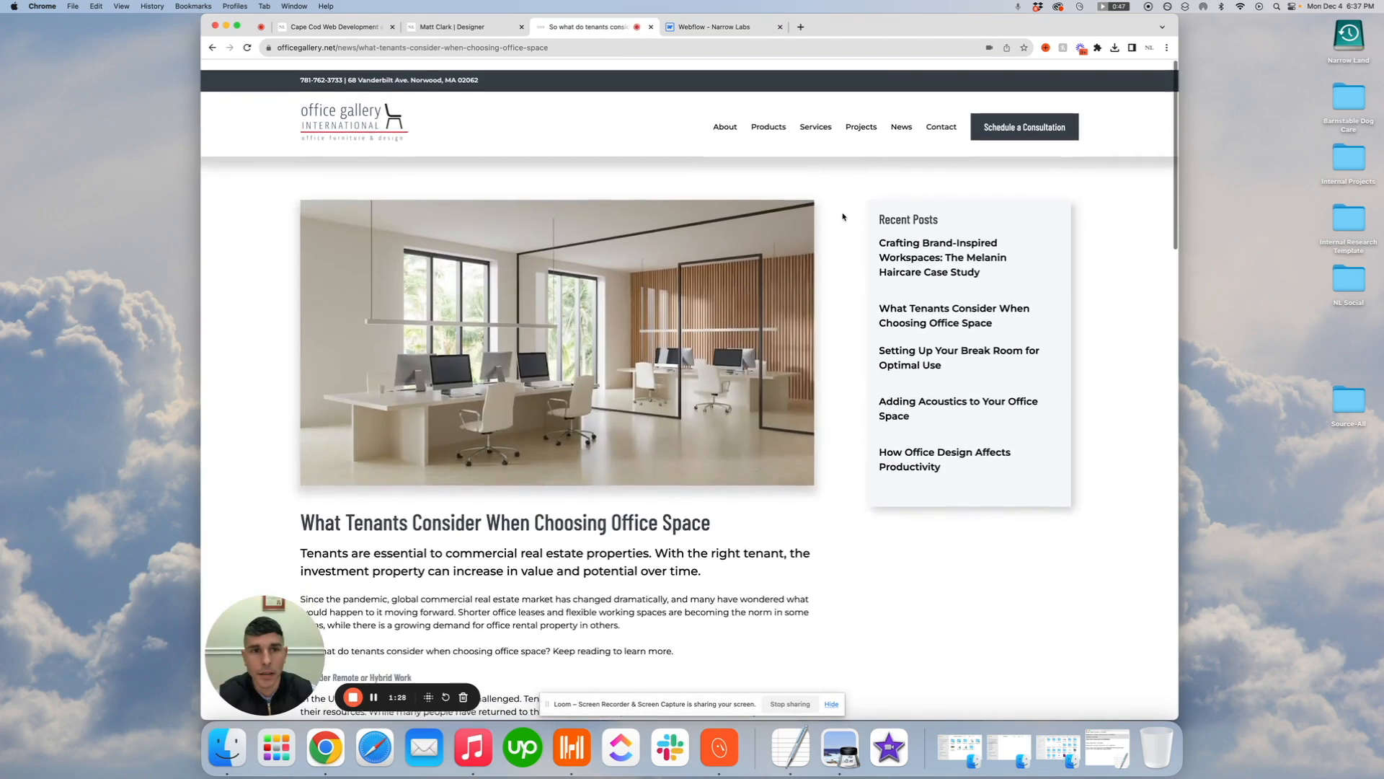
{"action": "key", "text": "ctrl+Tab"}
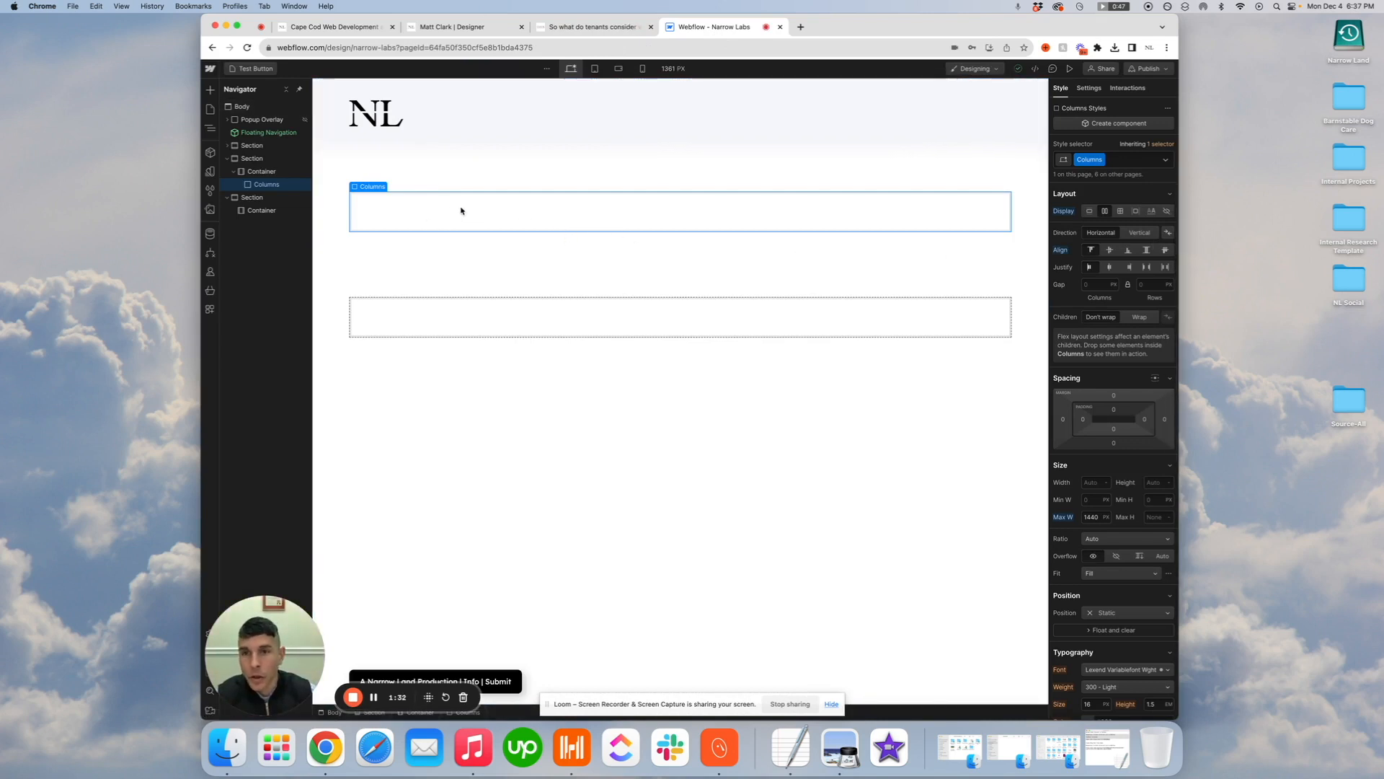
{"action": "left_click", "coordinate": [210, 95]}
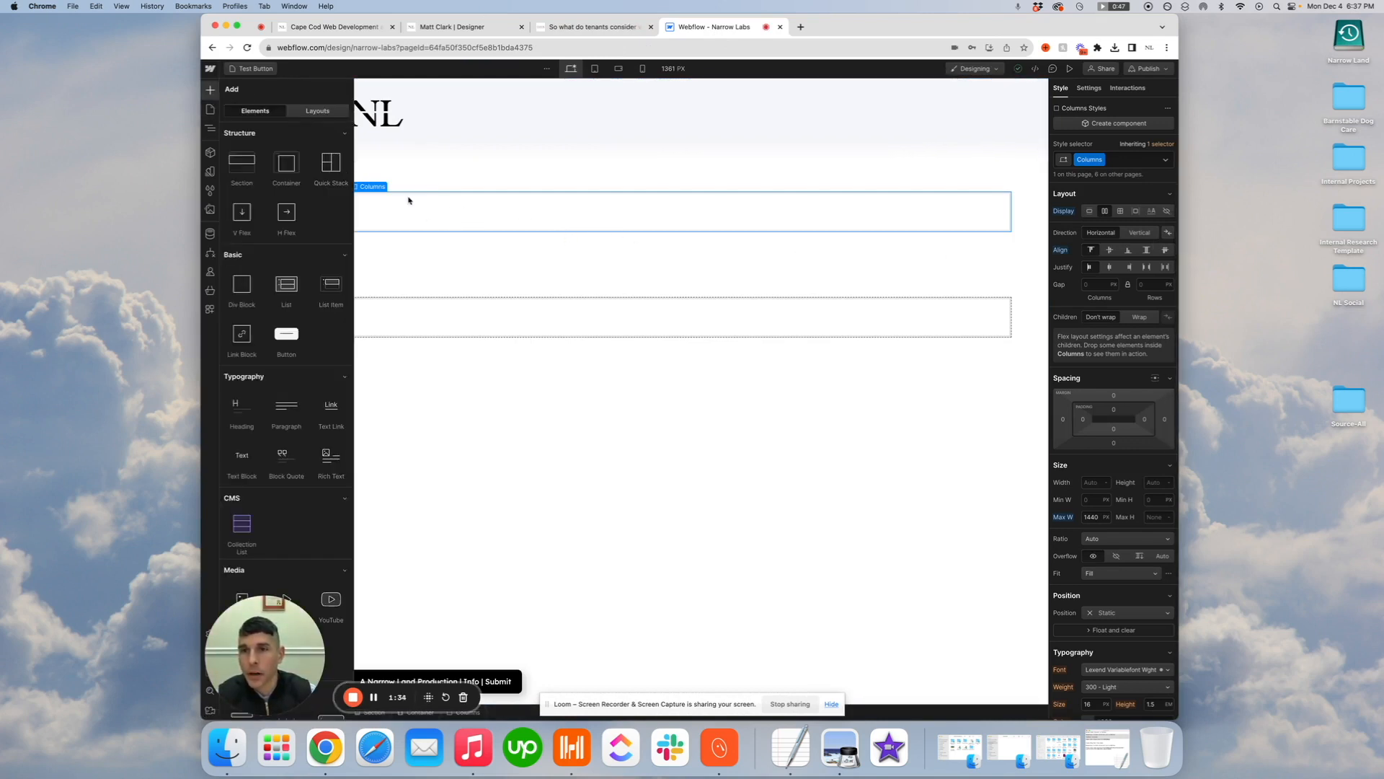
{"action": "left_click_drag", "start_coordinate": [238, 292], "coordinate": [484, 216]}
{"action": "left_click", "coordinate": [1095, 395]}
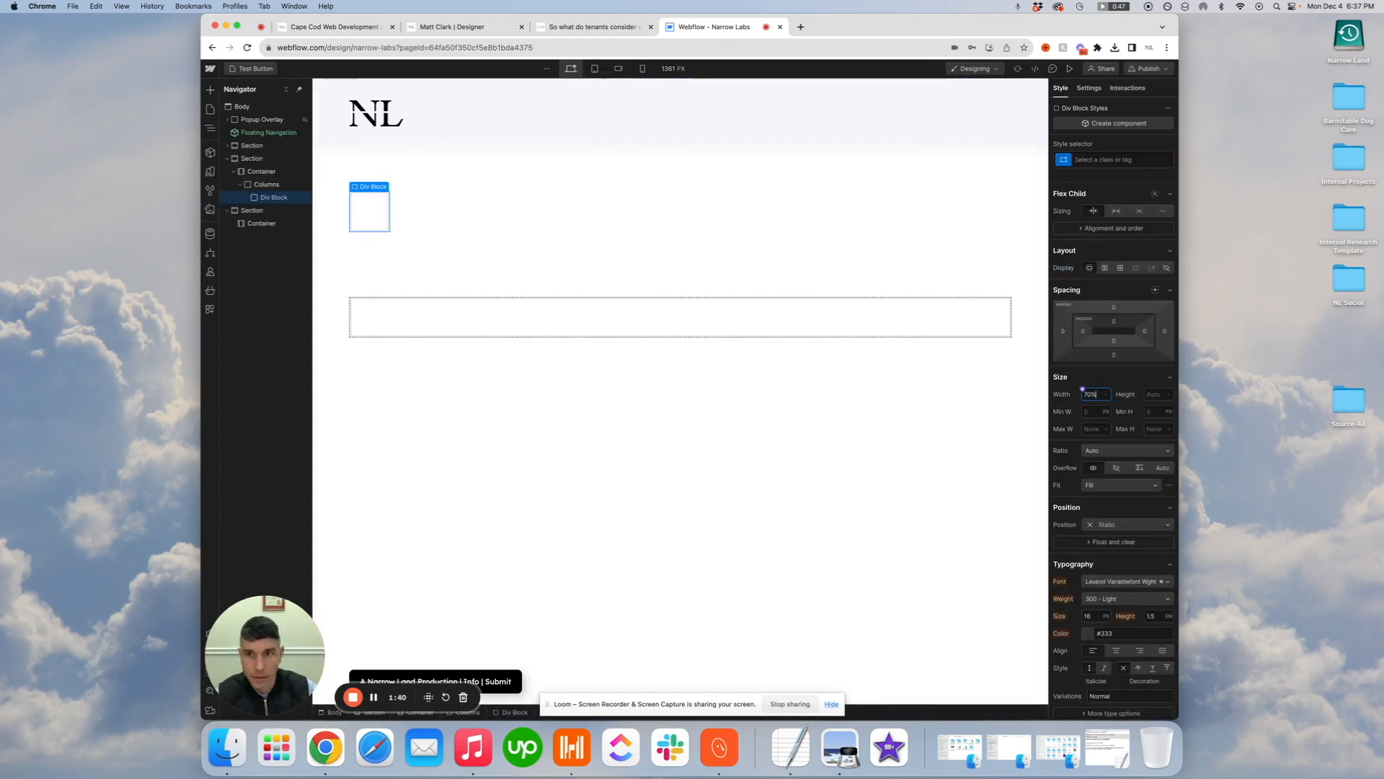
{"action": "key", "text": "Return"}
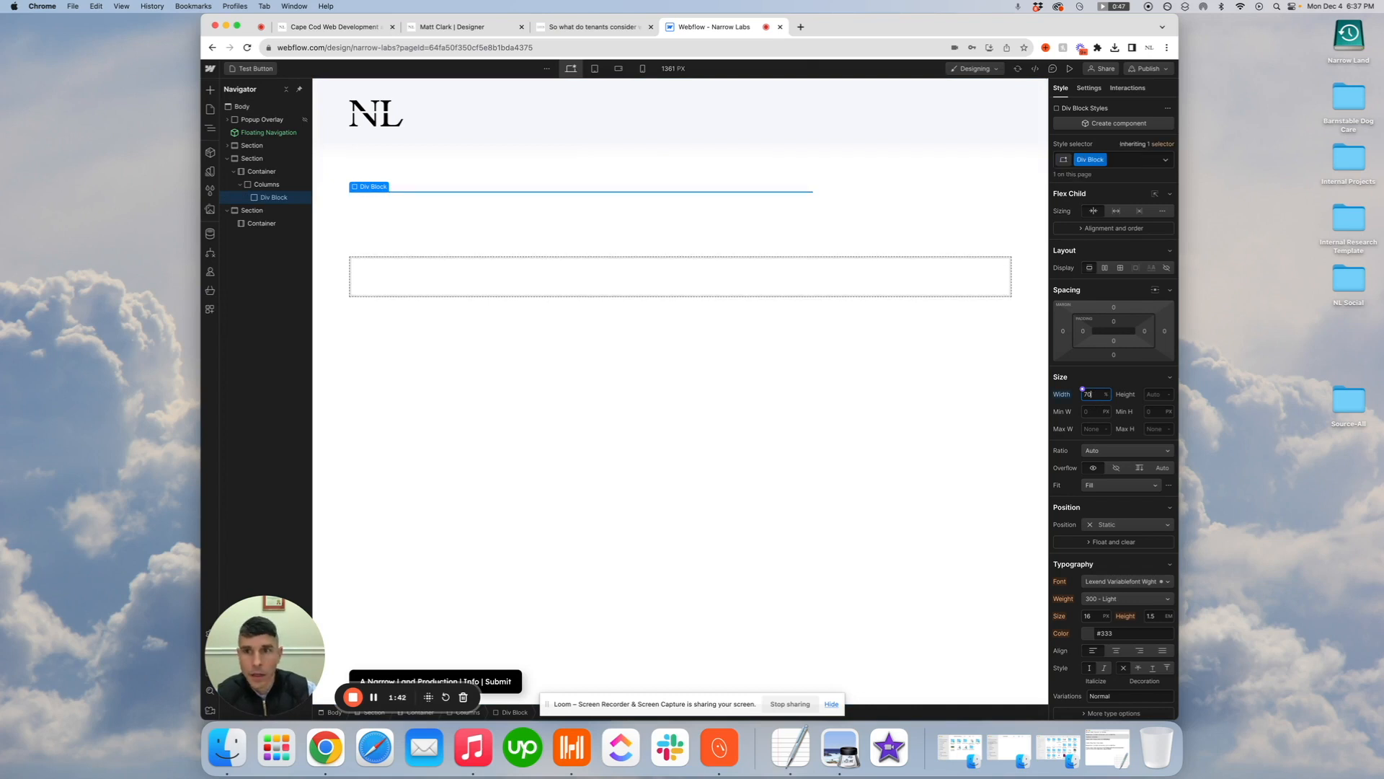
Rename the class of the 70% wide div block to Content Column
{"action": "left_click", "coordinate": [1102, 160]}
{"action": "left_click", "coordinate": [1105, 175]}
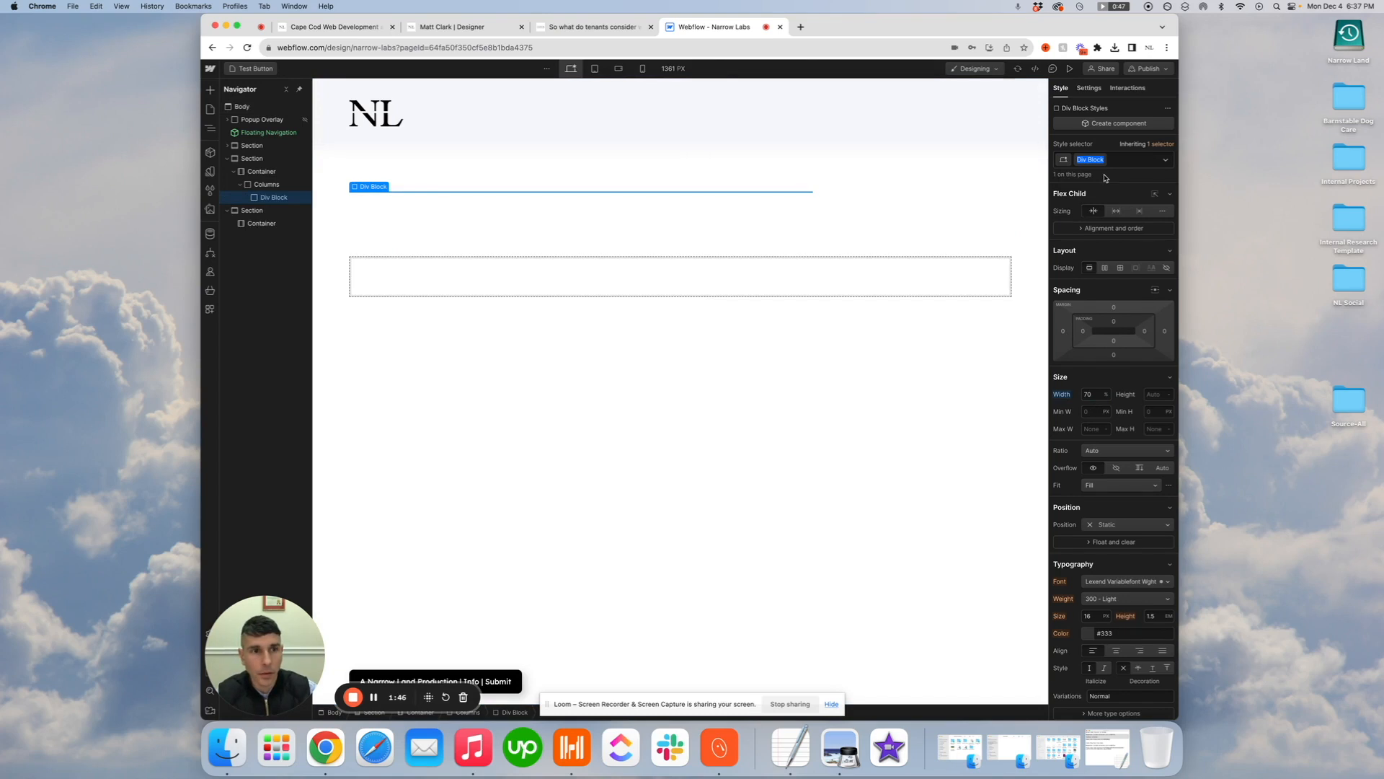
{"action": "type", "text": "Content Column"}
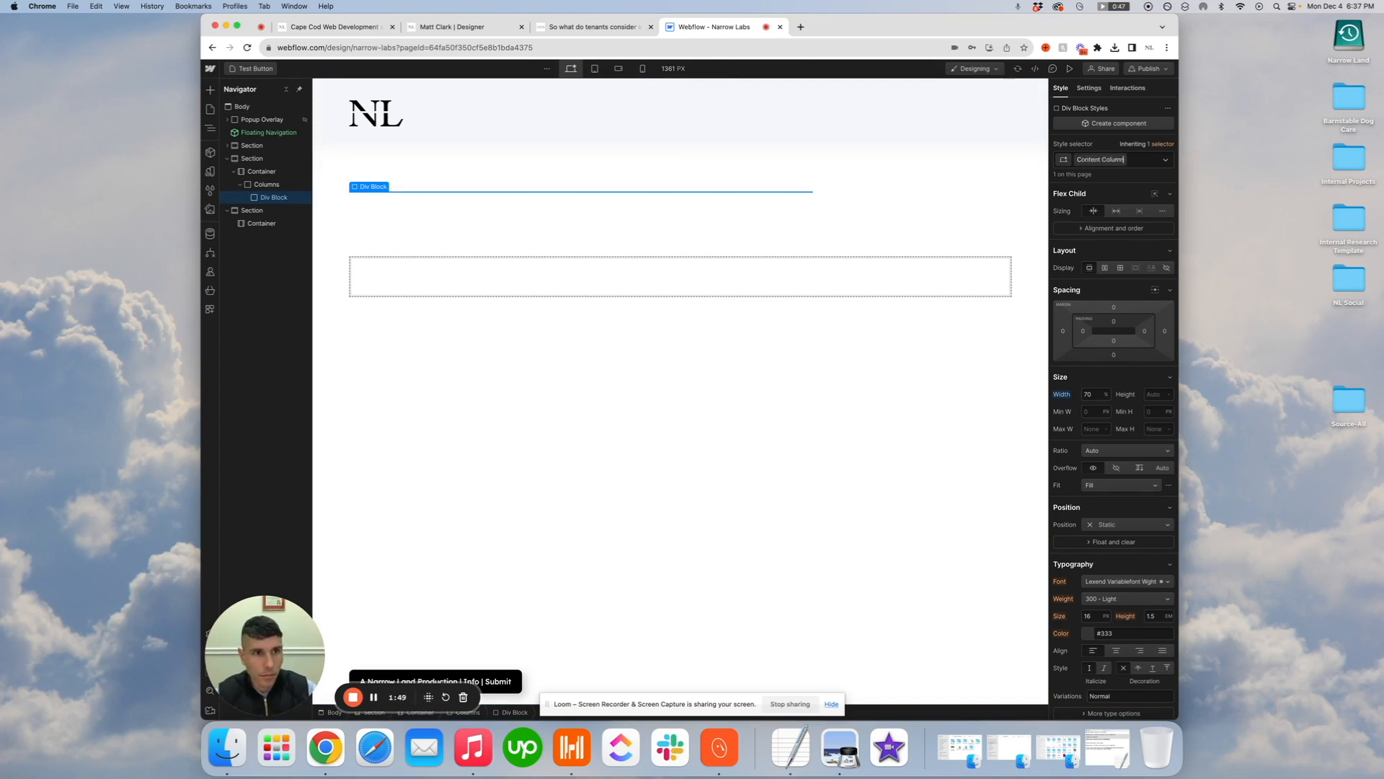
{"action": "key", "text": "Return"}
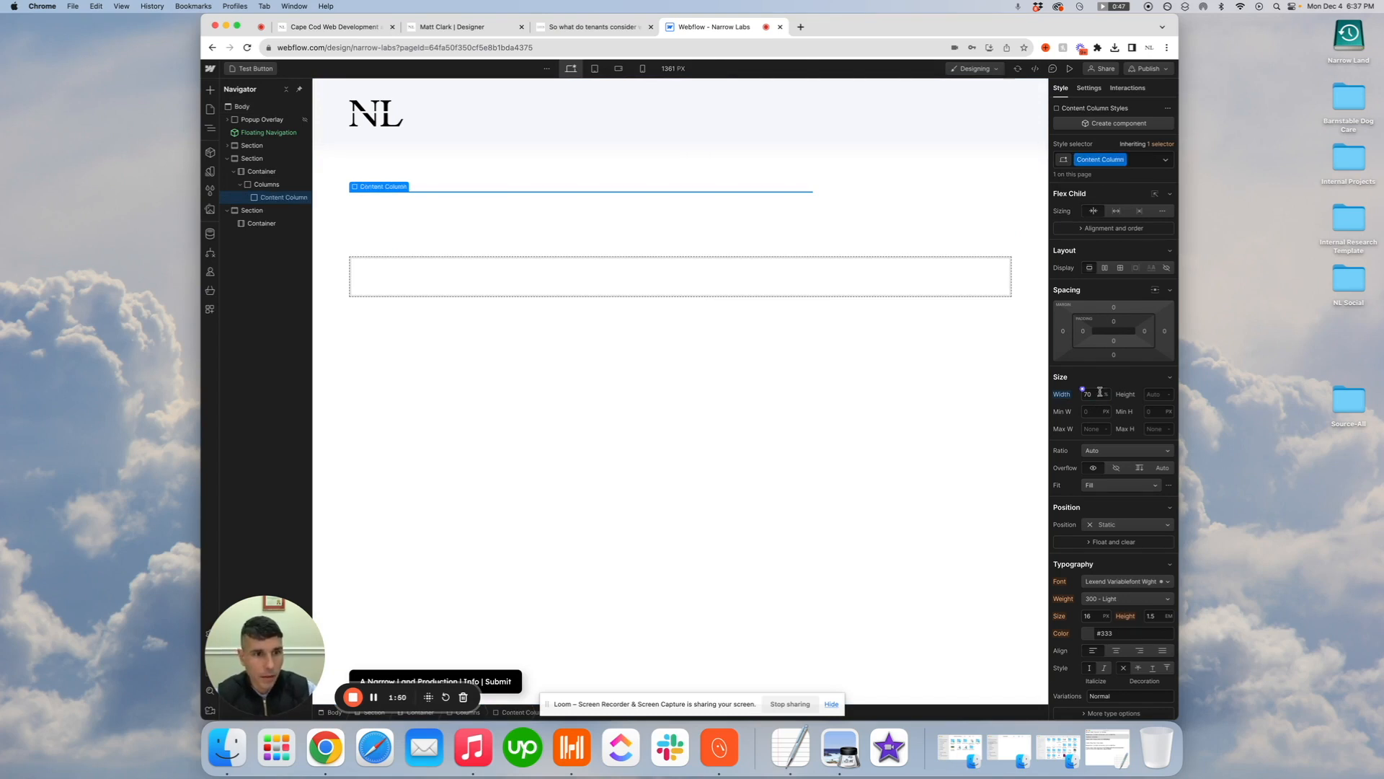
Add a second div block inside Columns with the class Sidebar Column and a width of 30%
{"action": "left_click", "coordinate": [384, 188]}
{"action": "left_click", "coordinate": [372, 178]}
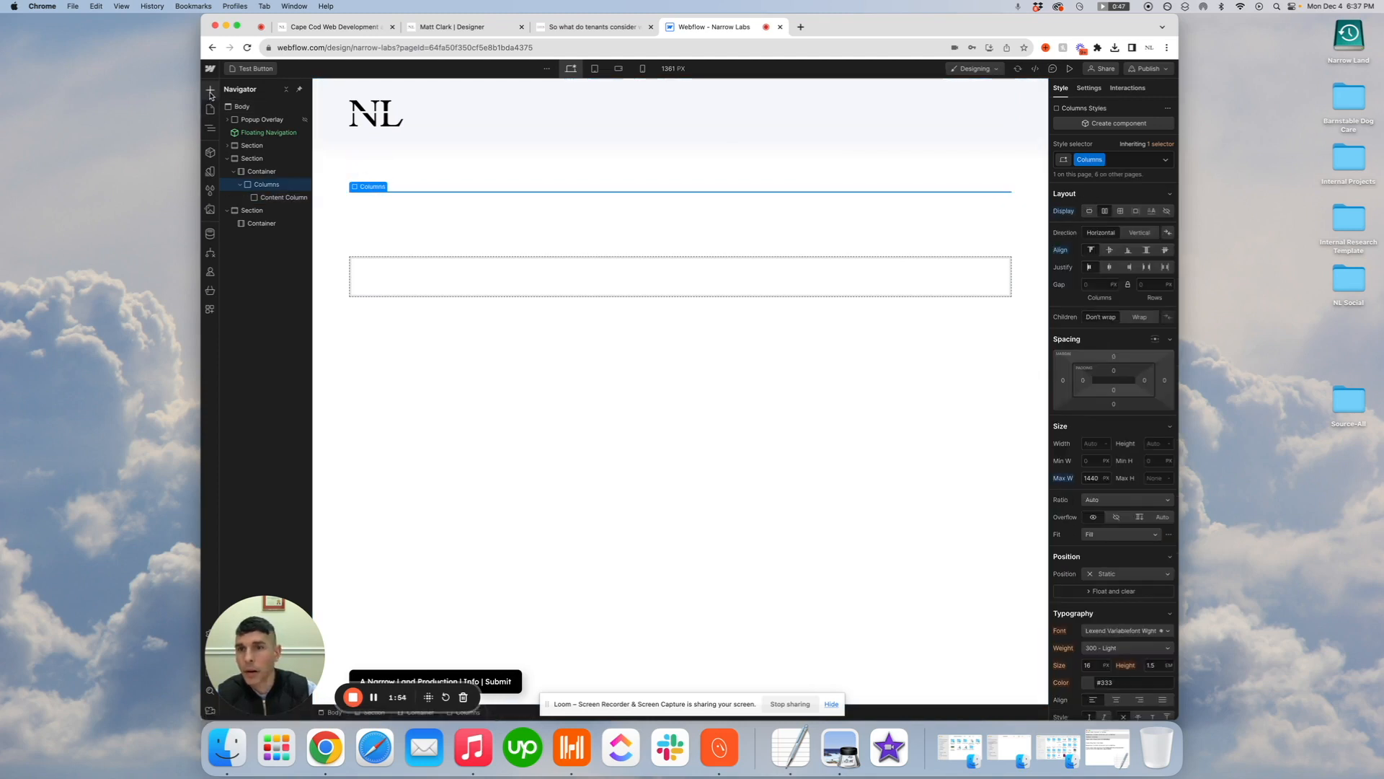
{"action": "left_click", "coordinate": [210, 89]}
{"action": "left_click", "coordinate": [230, 288]}
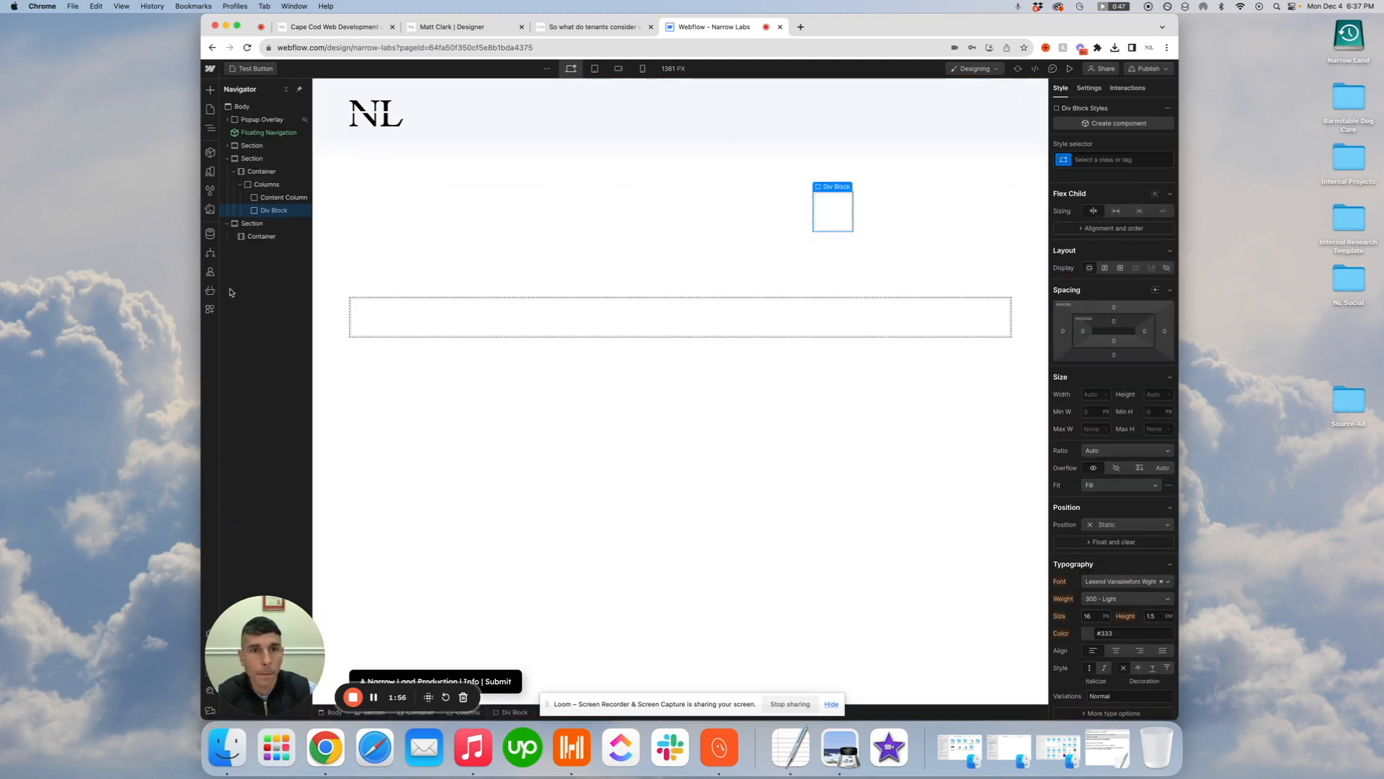
{"action": "left_click", "coordinate": [1128, 160]}
{"action": "type", "text": "Sidebar Column"}
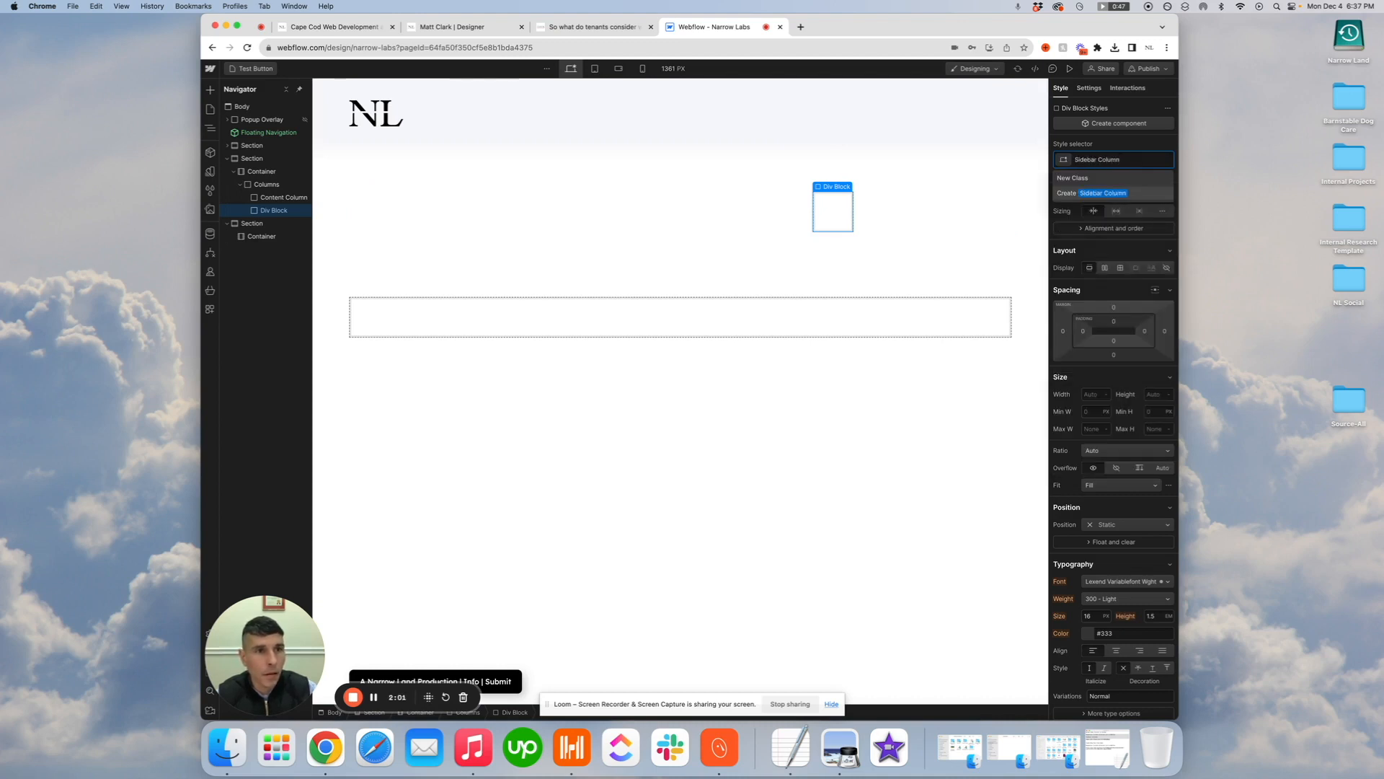
{"action": "key", "text": "Return"}
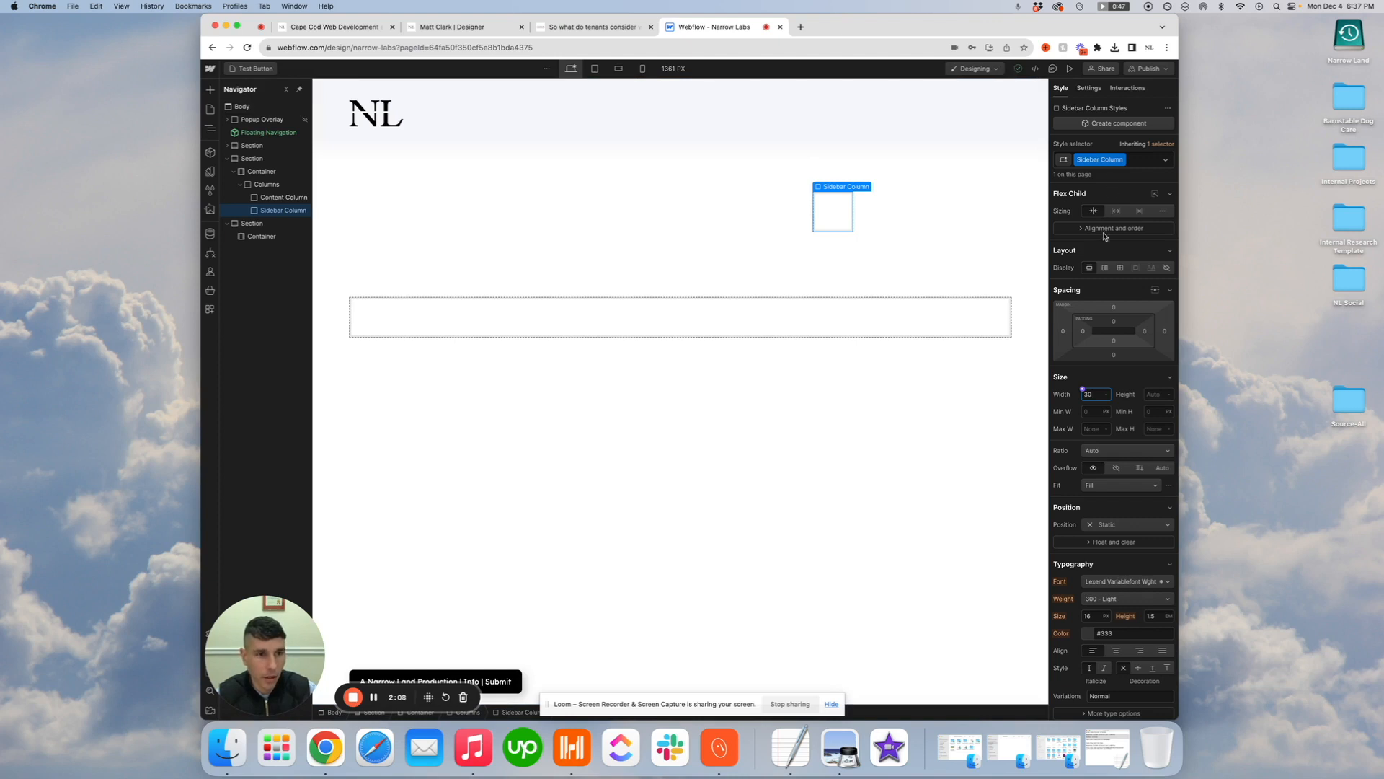
{"action": "type", "text": "%"}
{"action": "key", "text": "Return"}
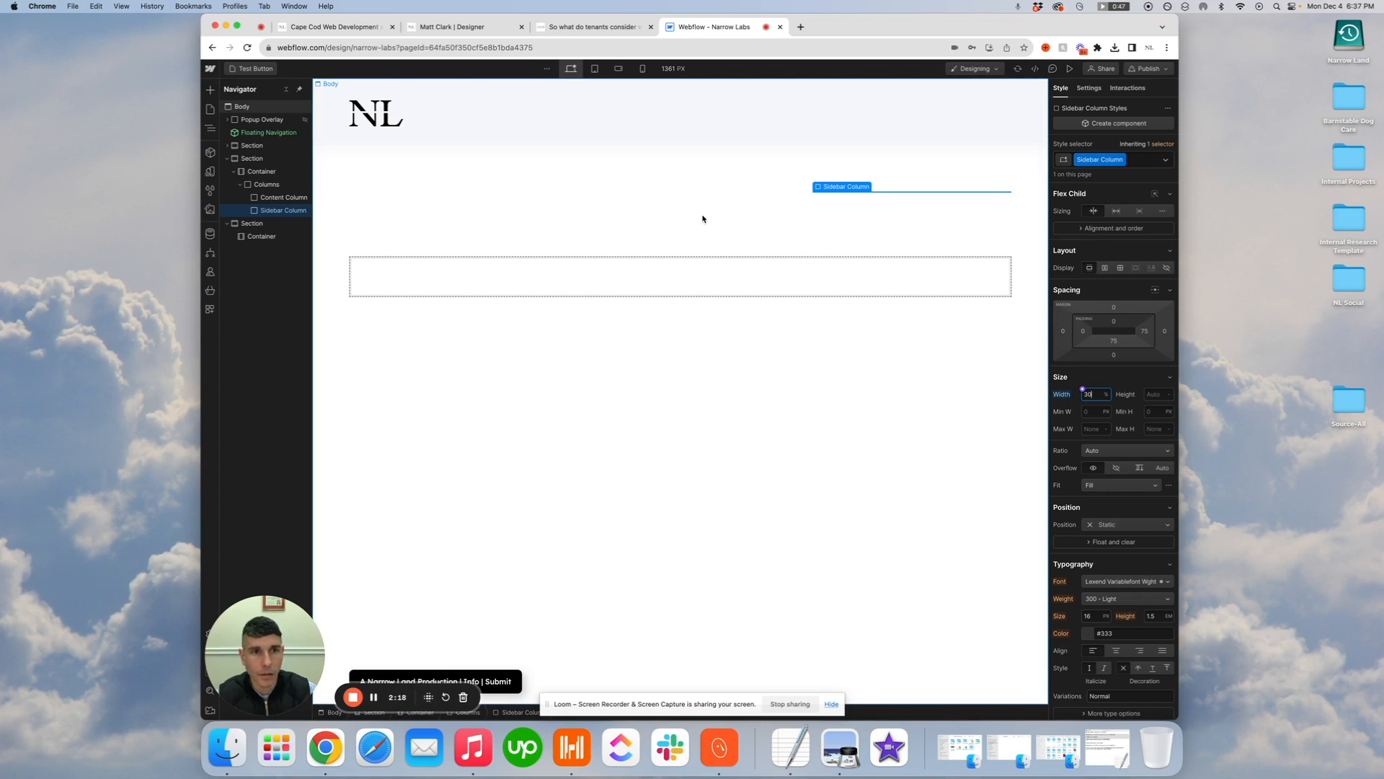
Set the right margin of the Content Column to 60 px
{"action": "left_click", "coordinate": [661, 231]}
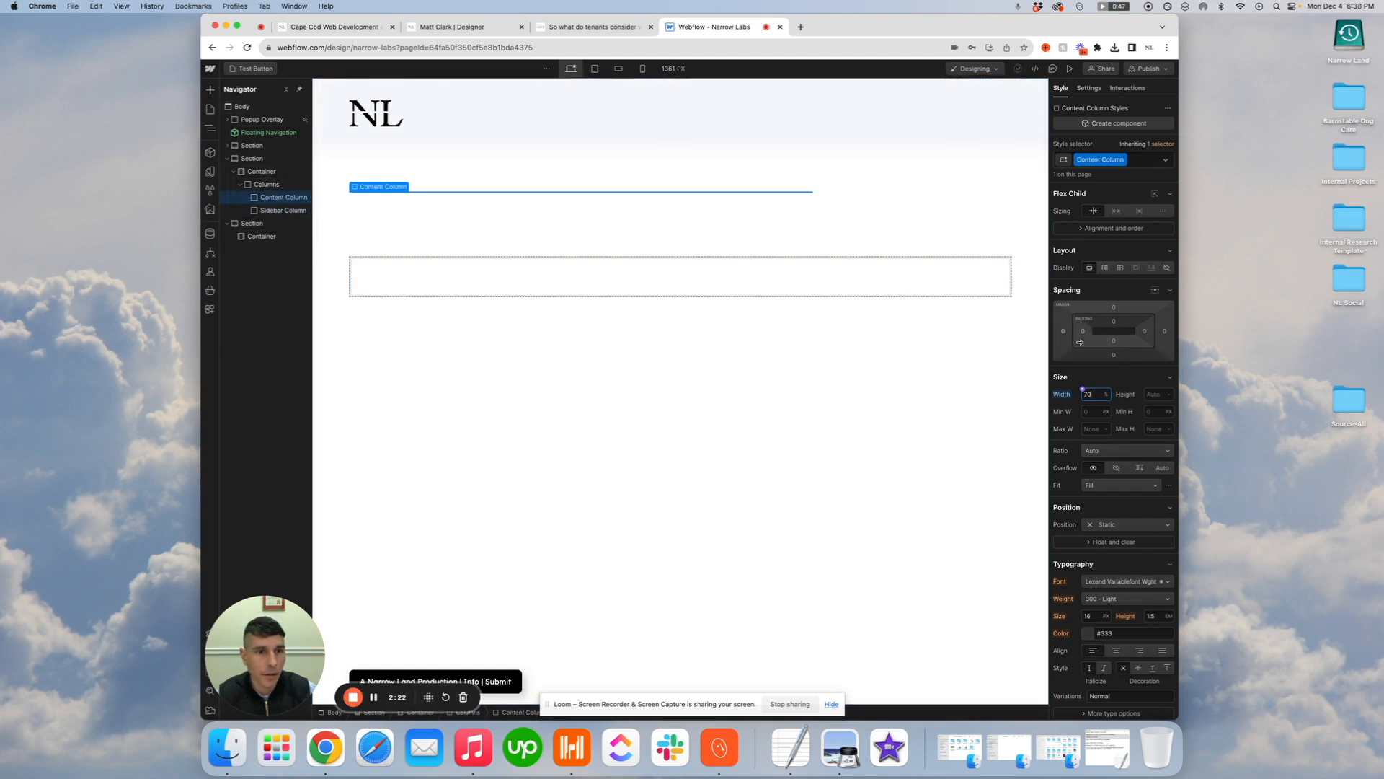
{"action": "left_click", "coordinate": [1165, 334]}
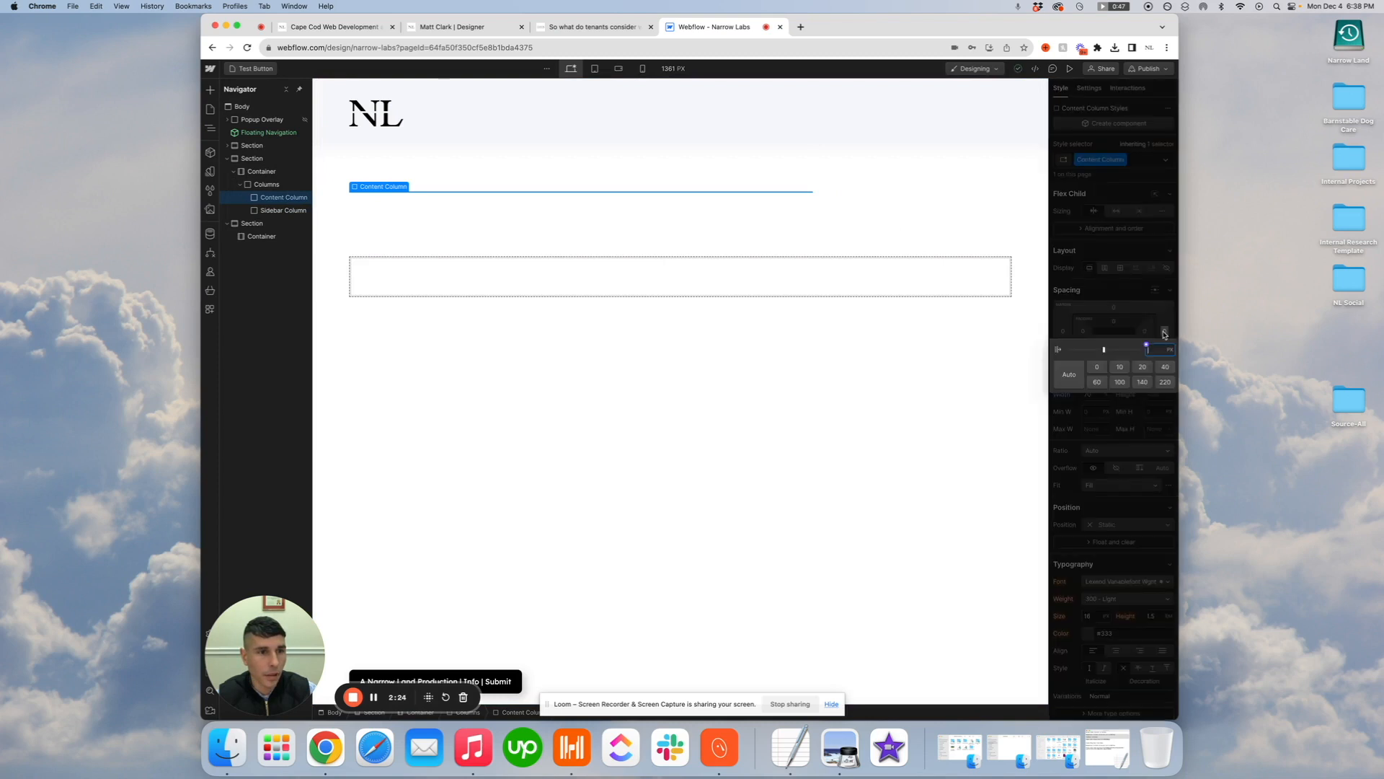
{"action": "left_click", "coordinate": [1100, 385]}
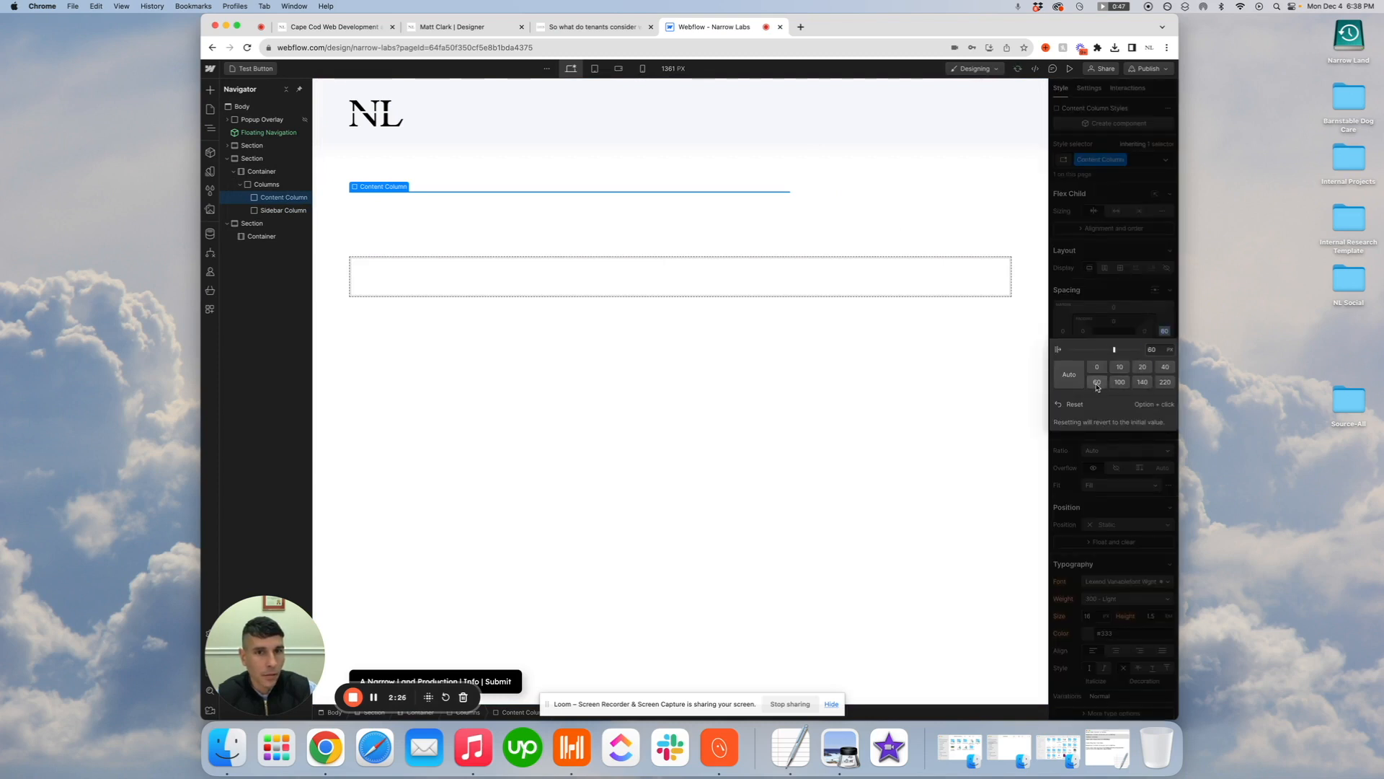
{"action": "left_click", "coordinate": [371, 189]}
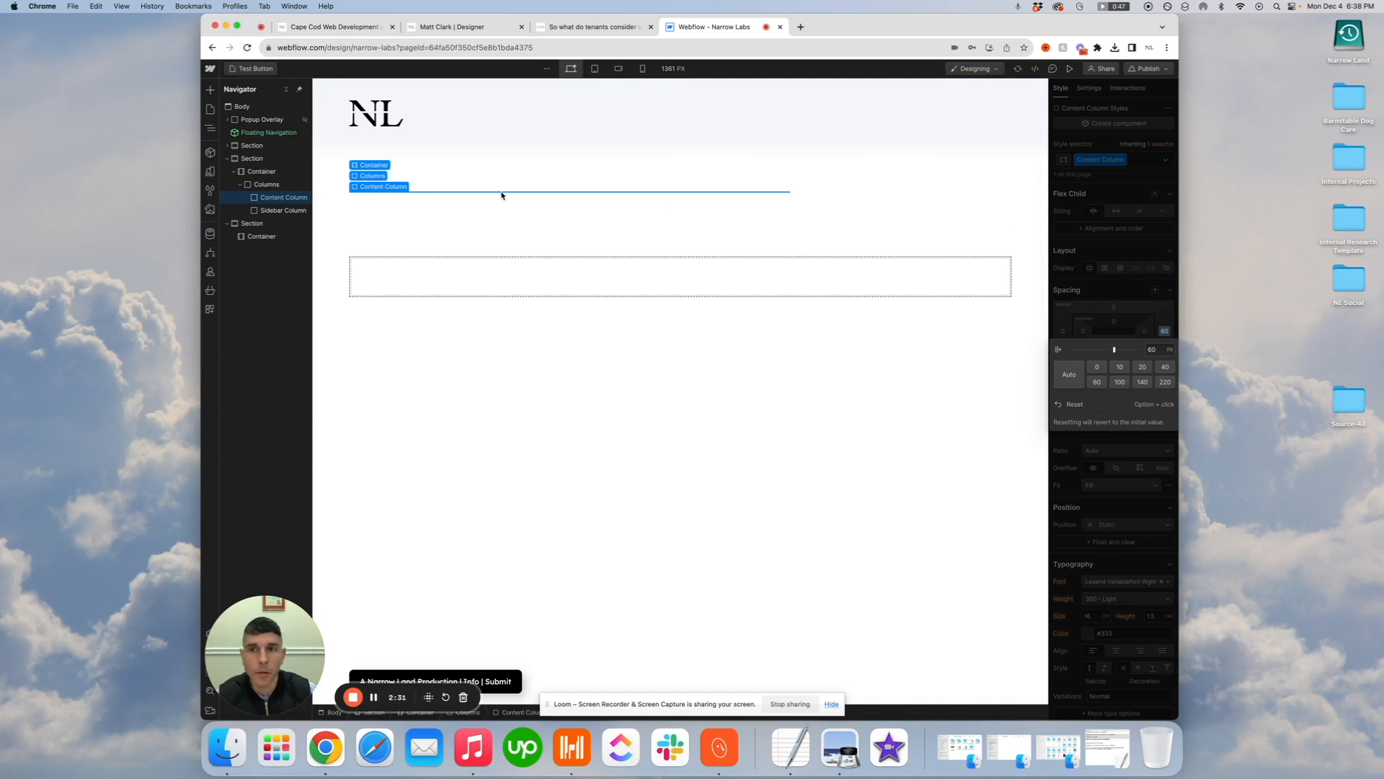
Set the background color of the Sidebar Column to #f6f6f6
{"action": "left_click", "coordinate": [281, 212]}
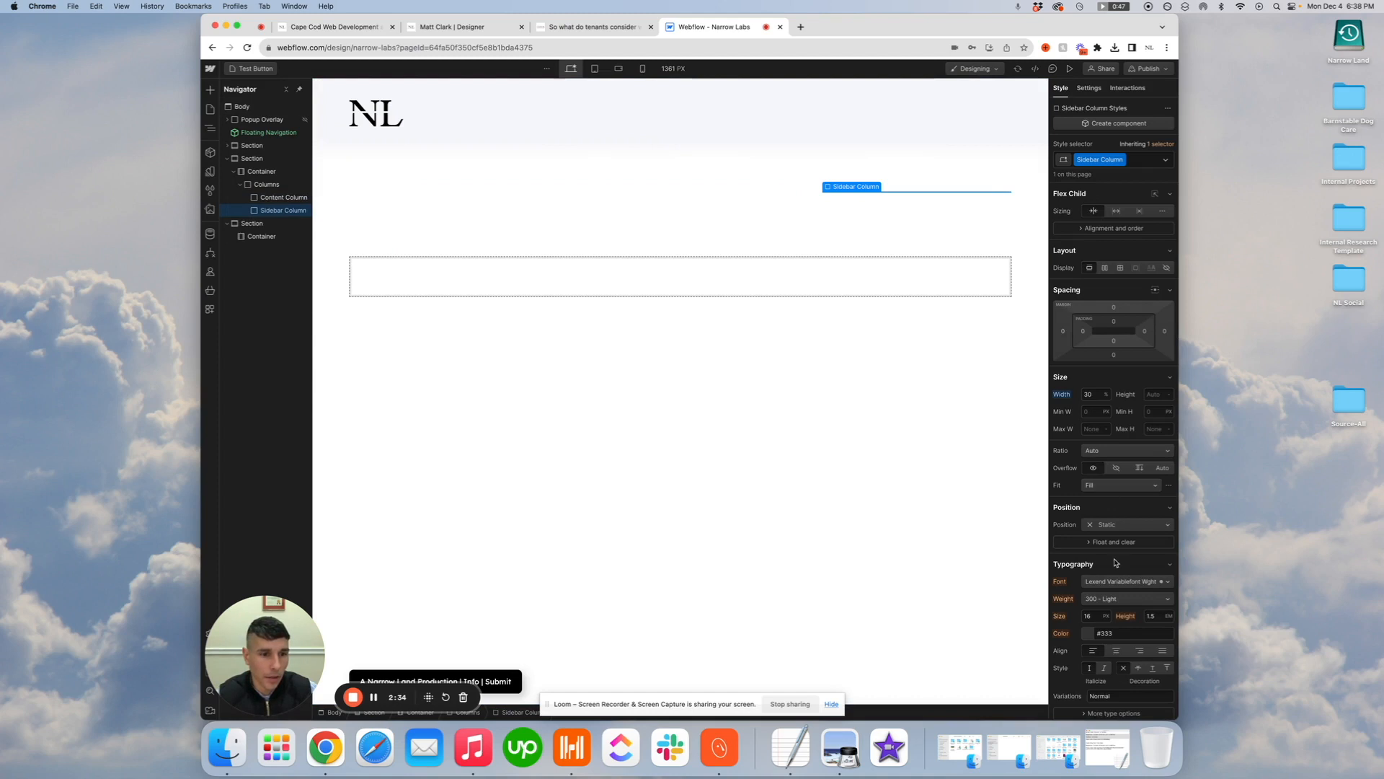
{"action": "scroll", "coordinate": [1115, 562], "scroll_direction": "down", "scroll_amount": 3}
{"action": "scroll", "coordinate": [1095, 533], "scroll_direction": "down", "scroll_amount": 5}
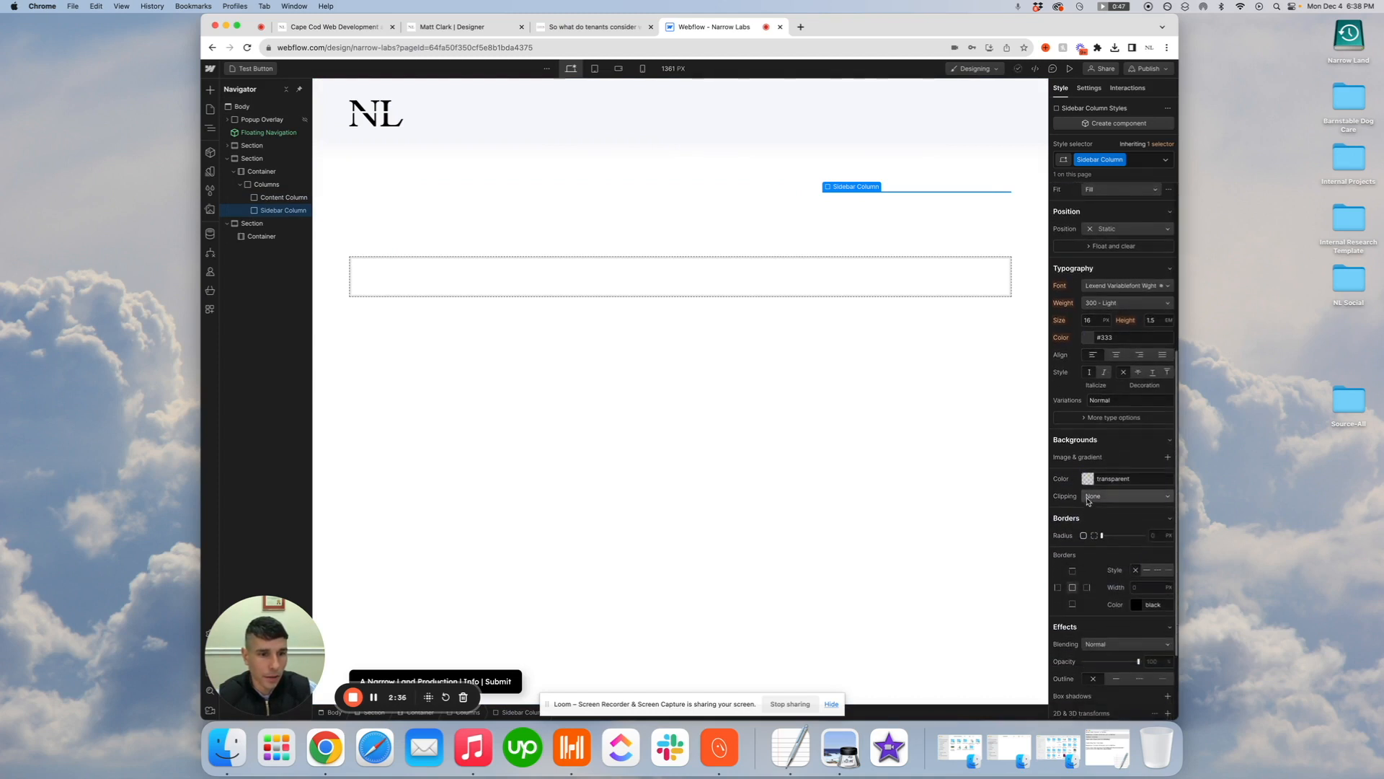
{"action": "left_click", "coordinate": [1089, 480]}
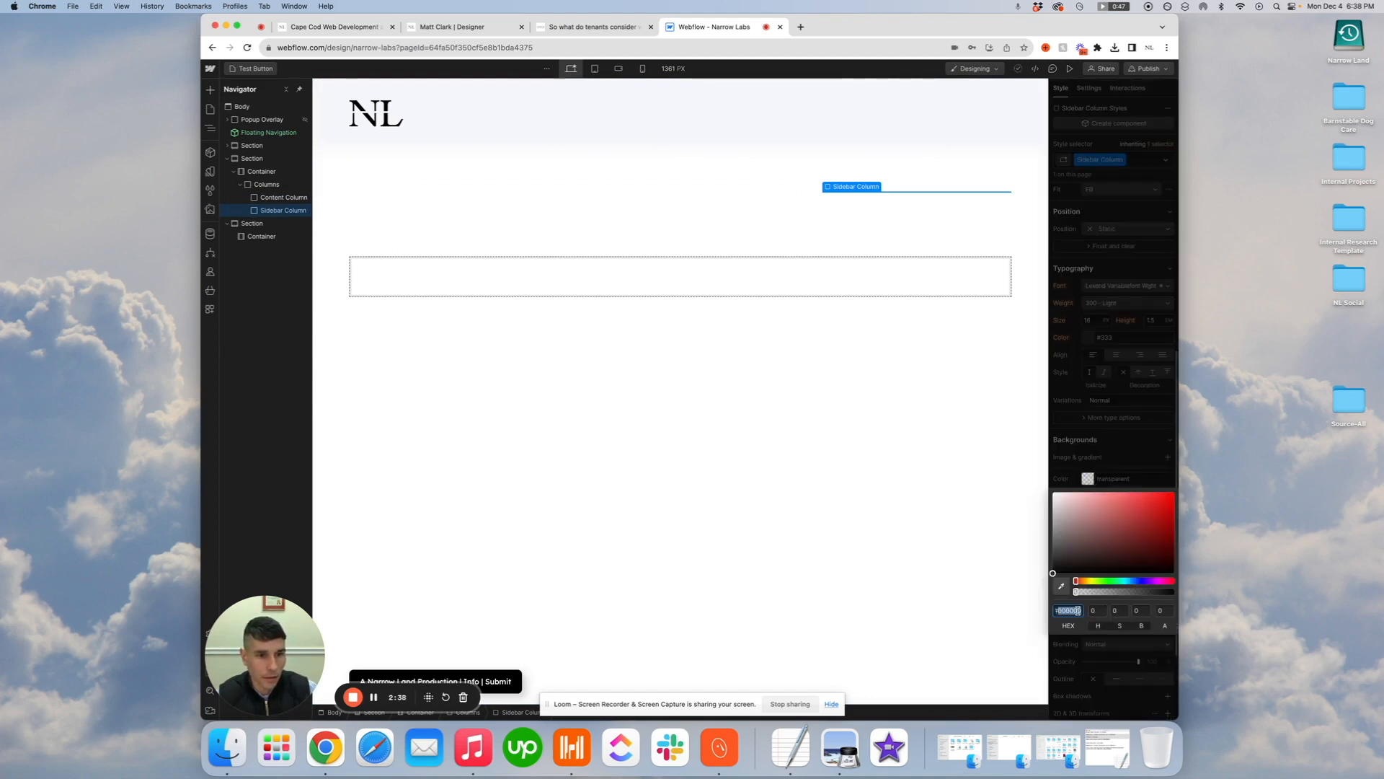
{"action": "type", "text": "#f6"}
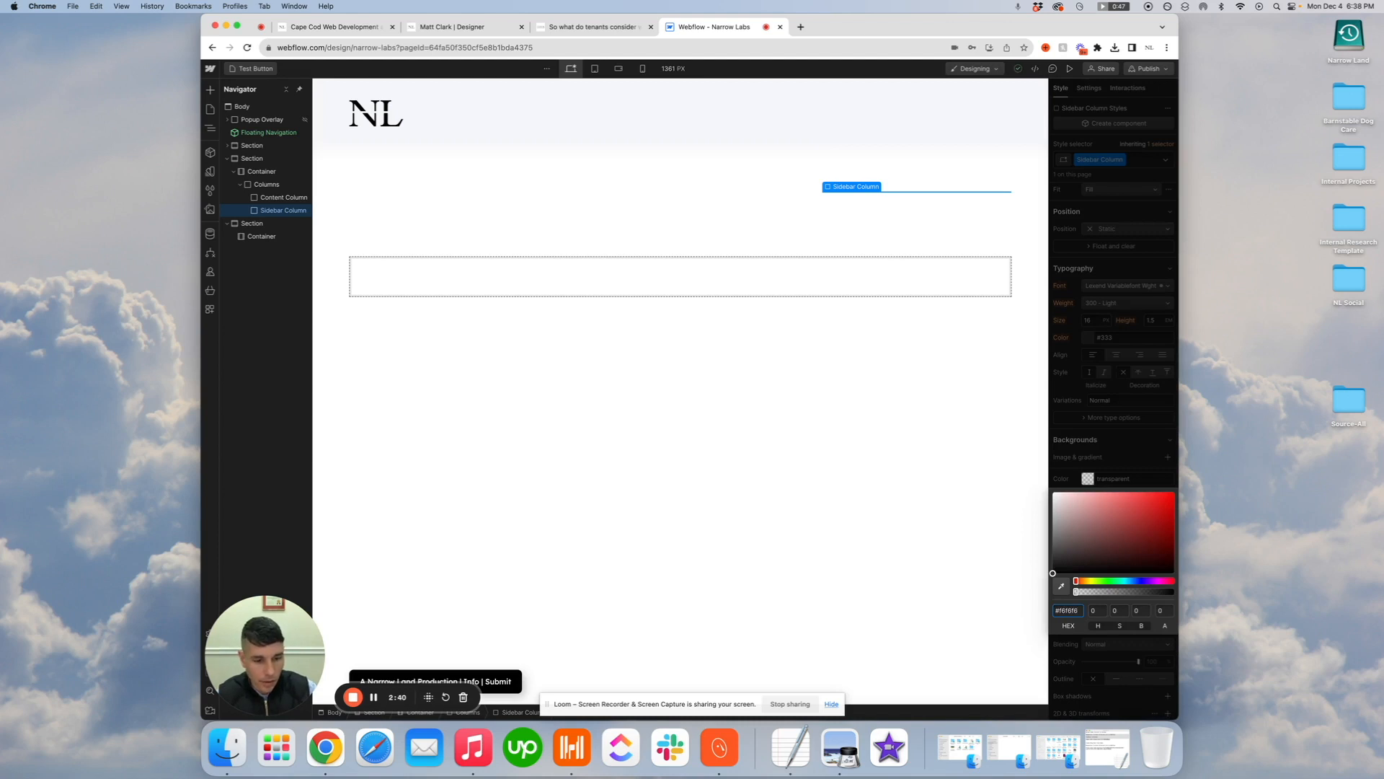
{"action": "type", "text": "f6f6"}
{"action": "key", "text": "Return"}
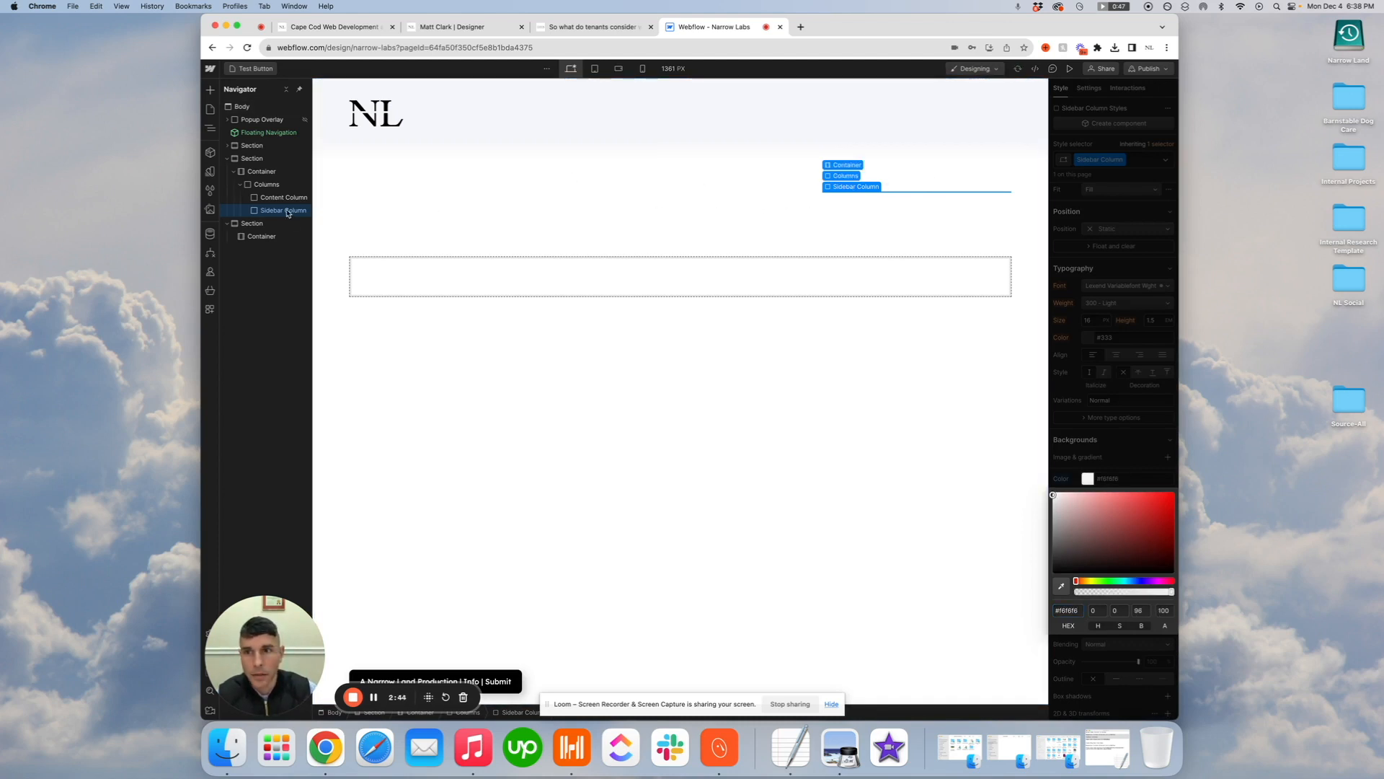
Add an image element inside the Content Column and apply the existing Featured Image class to it
{"action": "left_click", "coordinate": [304, 198]}
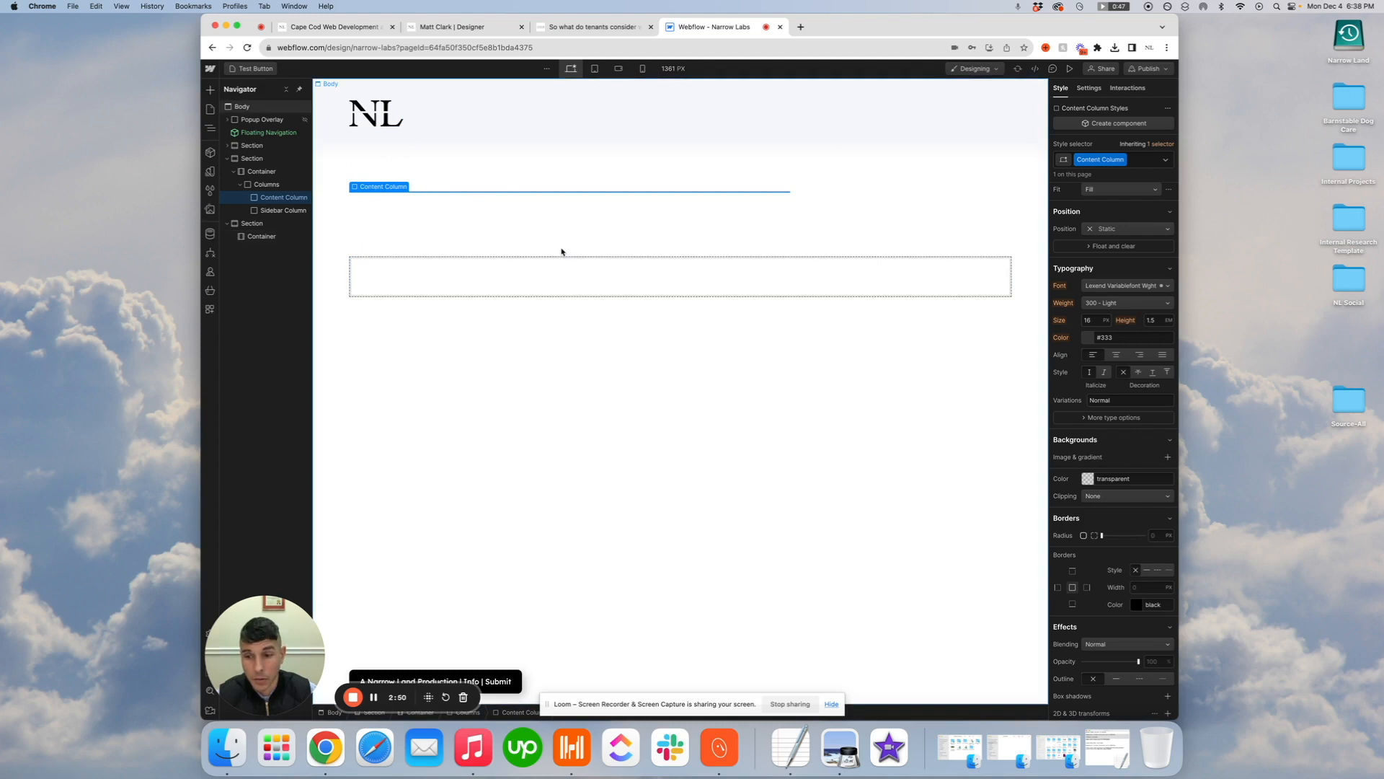
{"action": "left_click", "coordinate": [211, 91]}
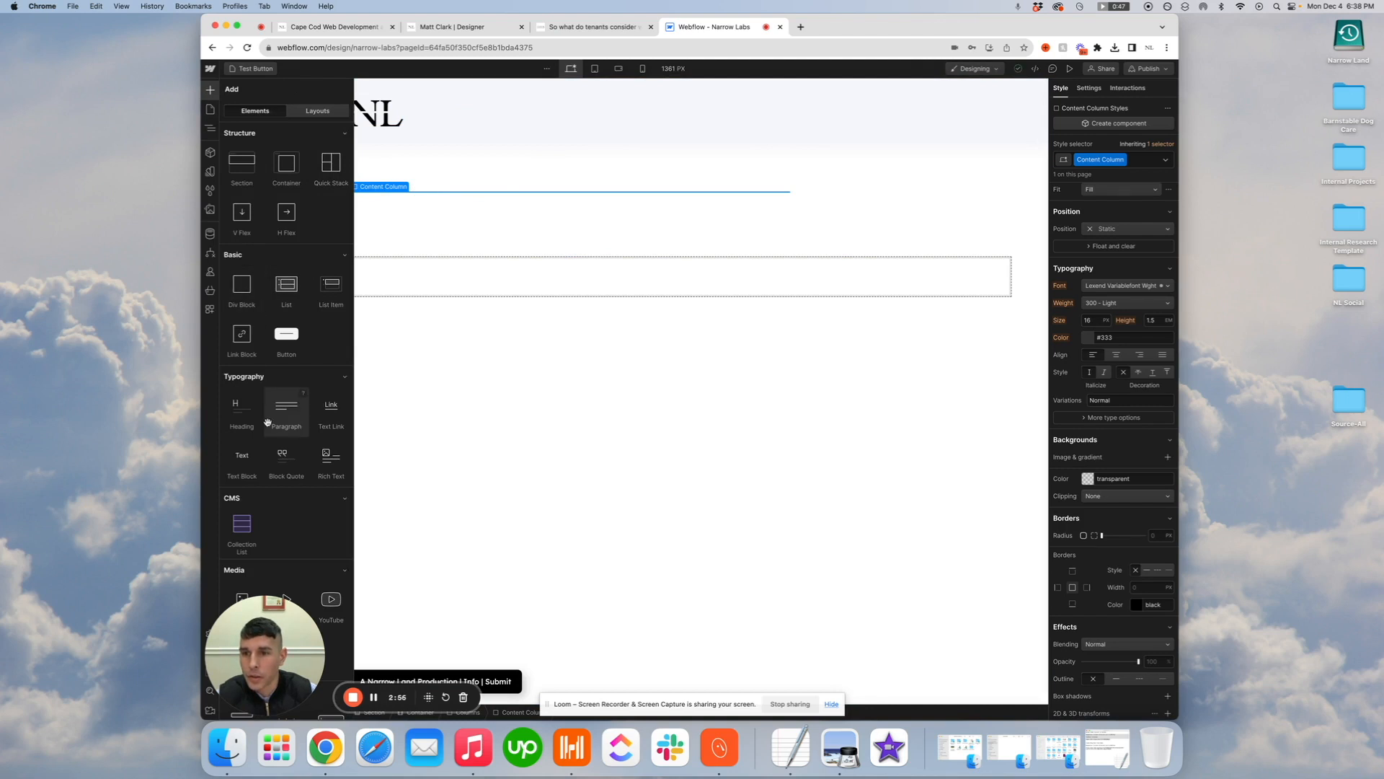
{"action": "scroll", "coordinate": [283, 462], "scroll_direction": "down", "scroll_amount": 2}
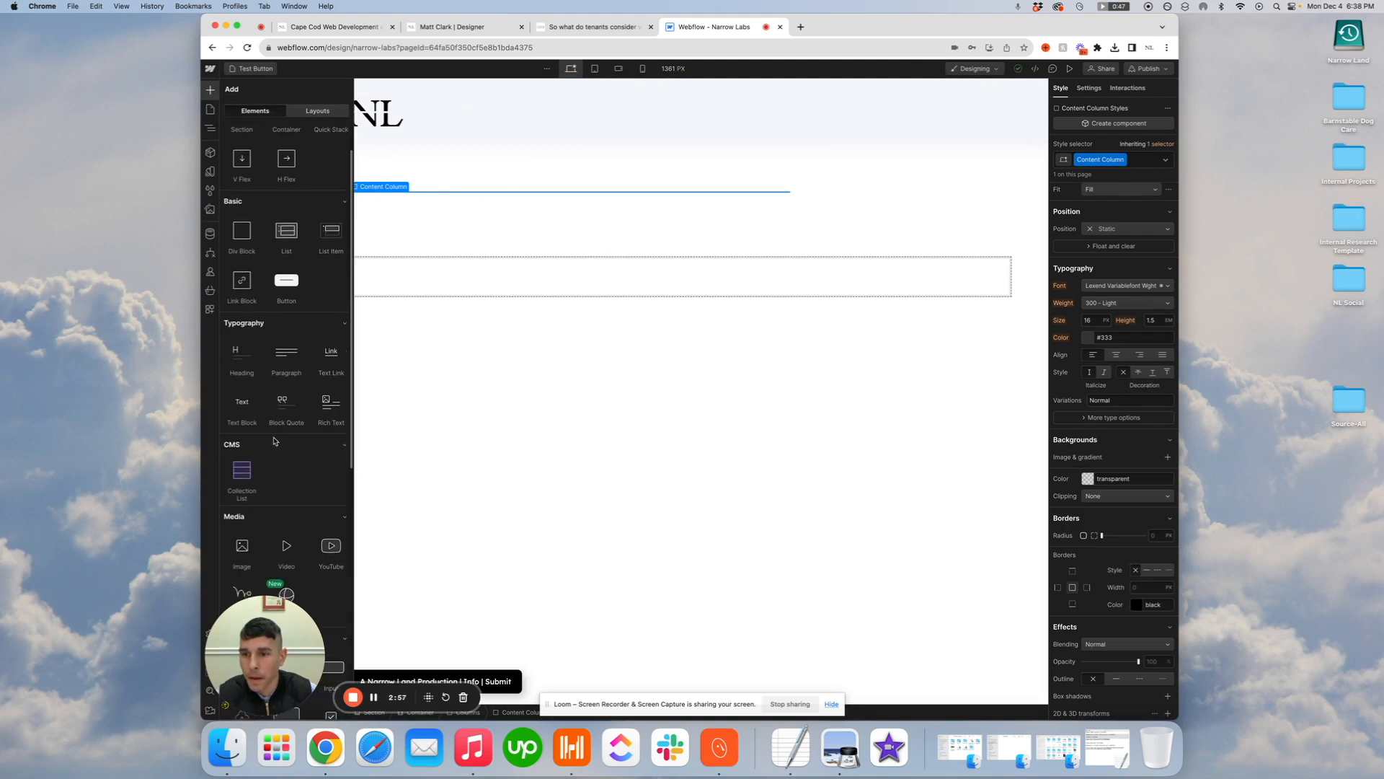
{"action": "left_click", "coordinate": [241, 553]}
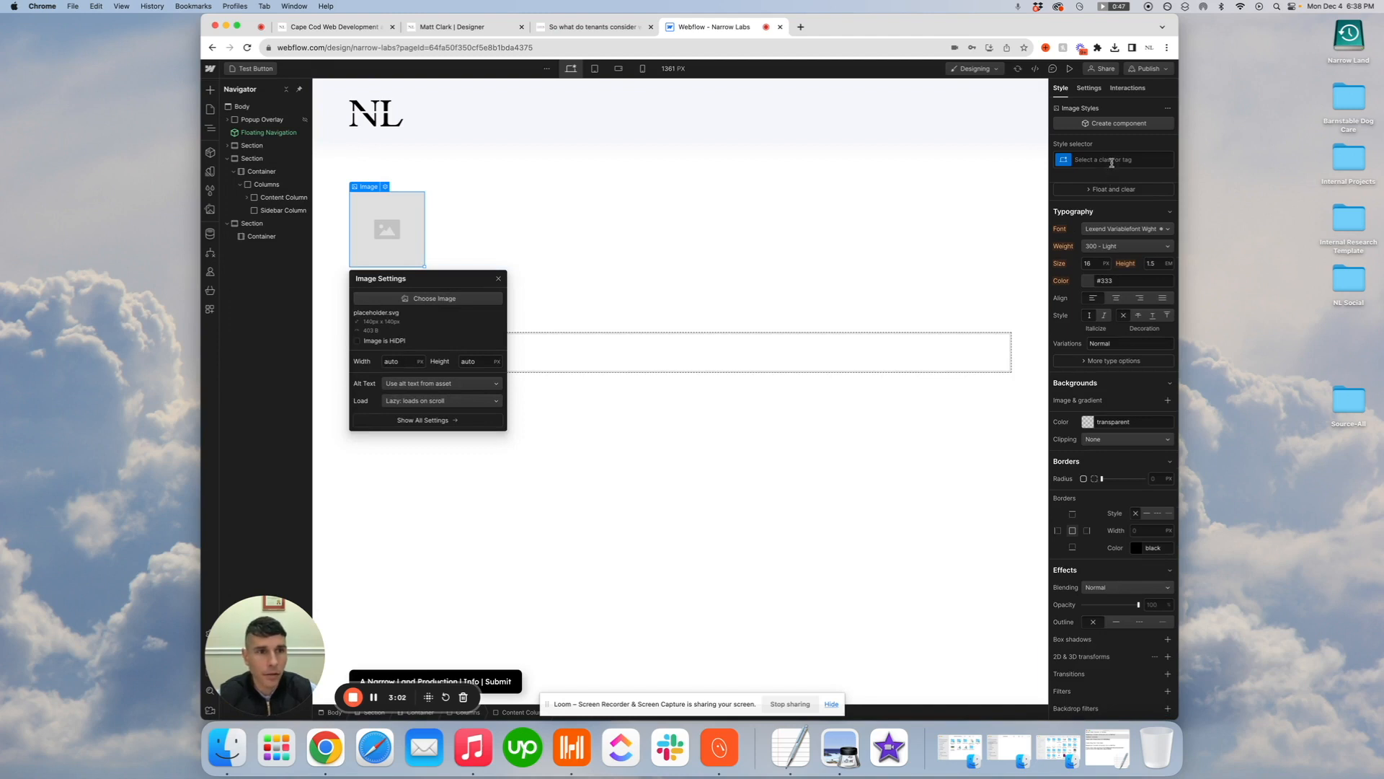
{"action": "left_click", "coordinate": [1112, 160]}
{"action": "type", "text": "Feature"}
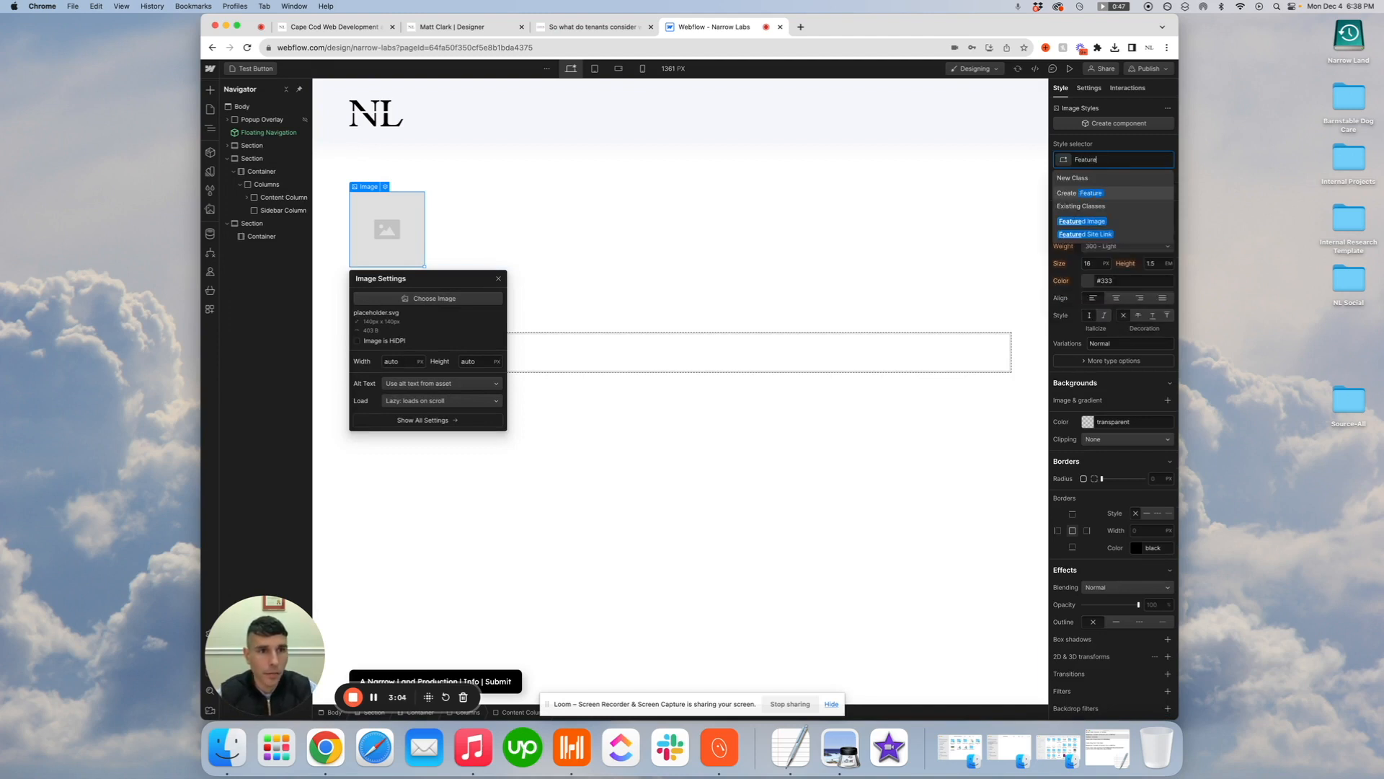
{"action": "left_click", "coordinate": [1106, 222]}
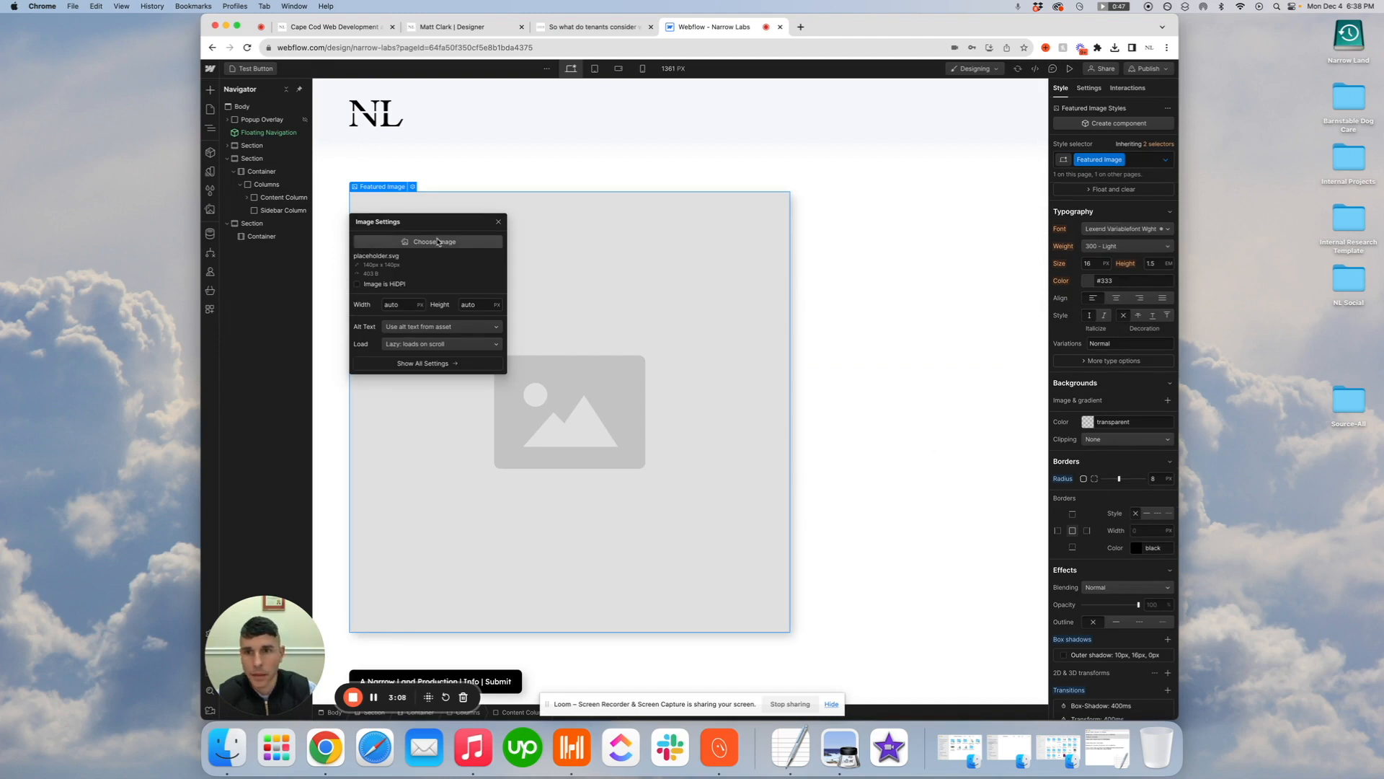
Set the featured image's source to the asset Narrow Labs Webclip.webp
{"action": "left_click", "coordinate": [432, 242]}
{"action": "left_click", "coordinate": [274, 164]}
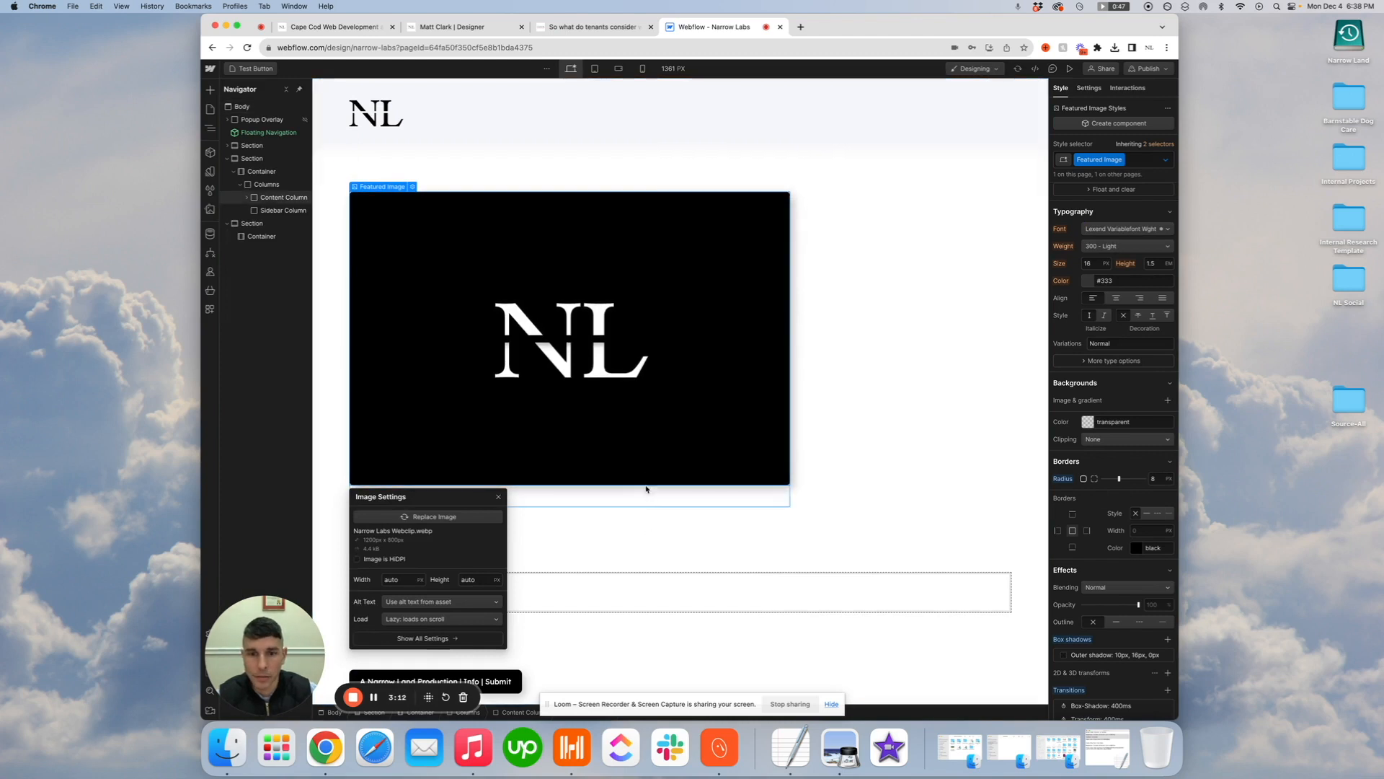
{"action": "left_click", "coordinate": [647, 478]}
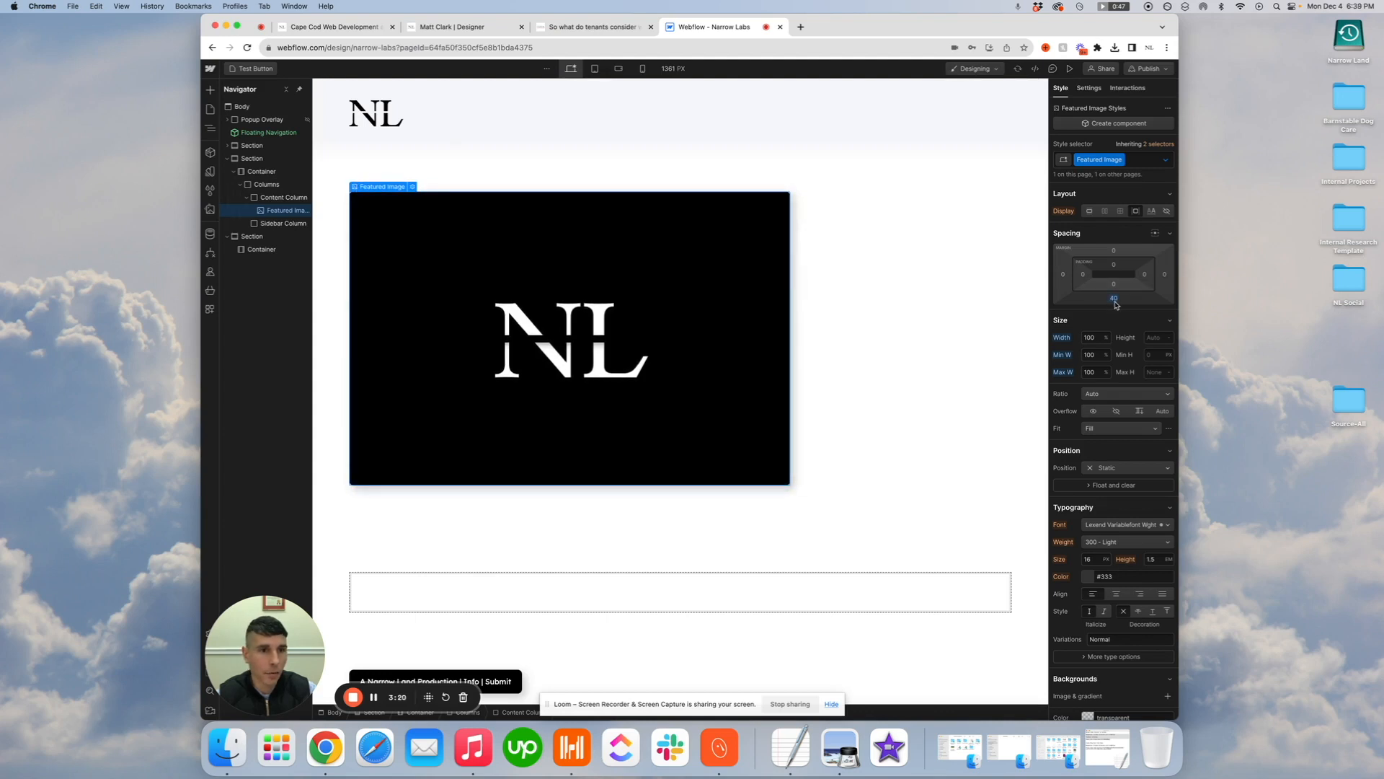
Add a rich text block below the featured image inside the Content Column
{"action": "left_click", "coordinate": [478, 503]}
{"action": "left_click", "coordinate": [210, 89]}
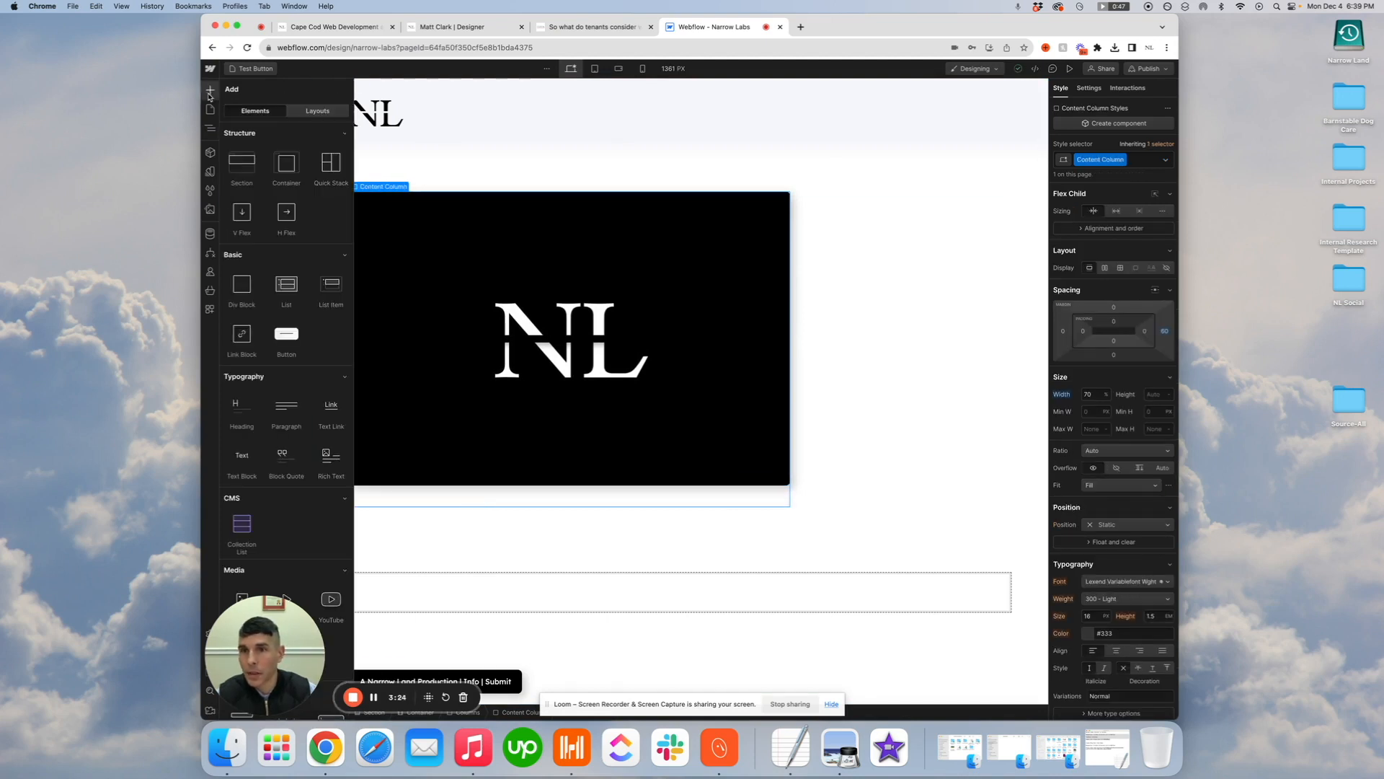
{"action": "scroll", "coordinate": [279, 425], "scroll_direction": "down", "scroll_amount": 5}
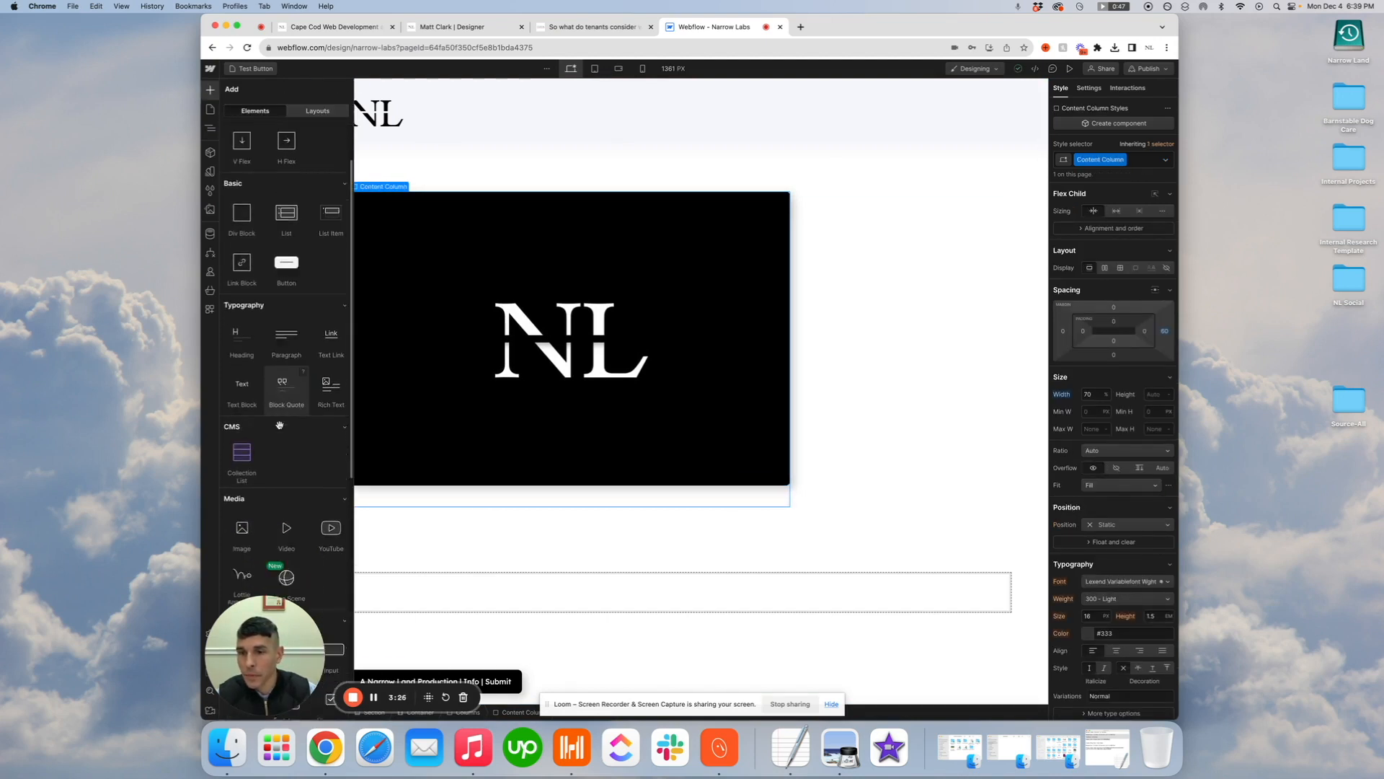
{"action": "scroll", "coordinate": [279, 422], "scroll_direction": "up", "scroll_amount": 2}
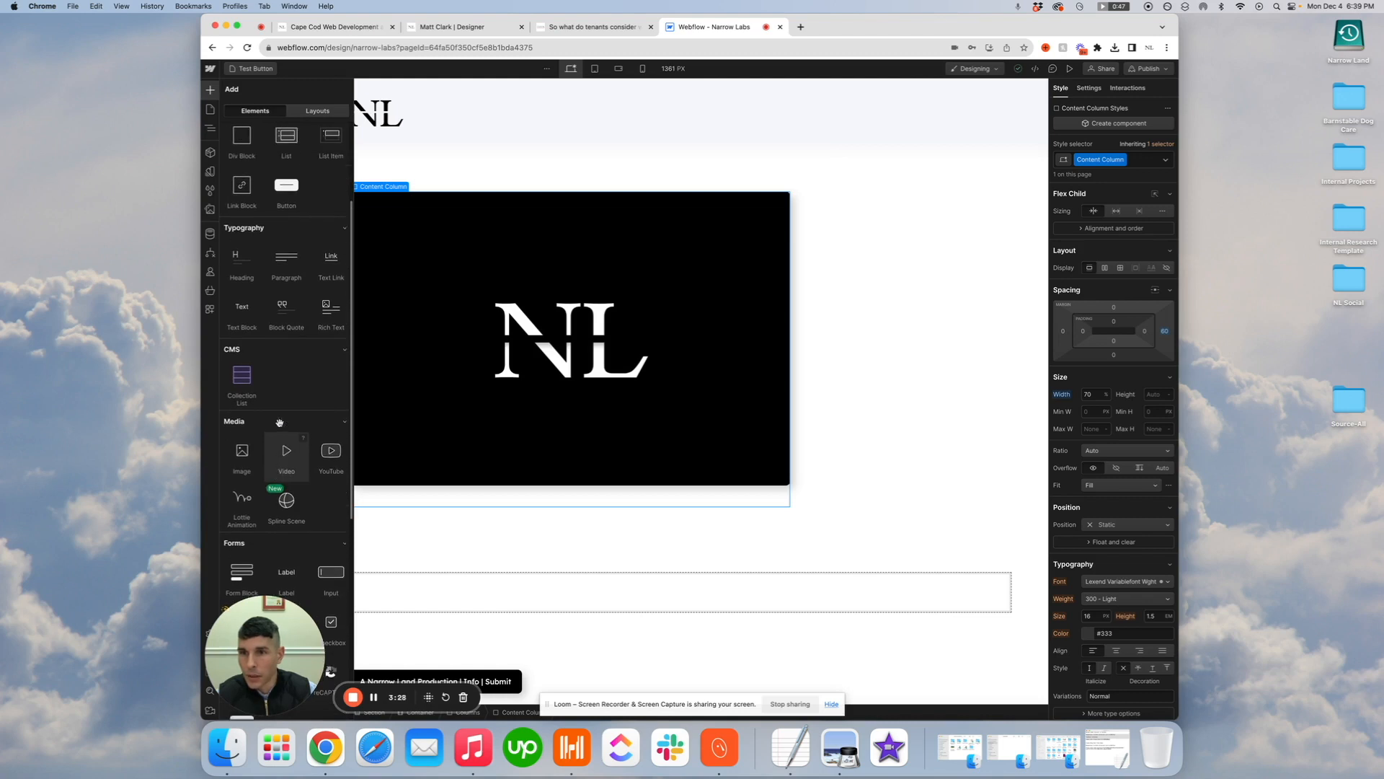
{"action": "left_click", "coordinate": [332, 313]}
{"action": "scroll", "coordinate": [676, 557], "scroll_direction": "down", "scroll_amount": 8}
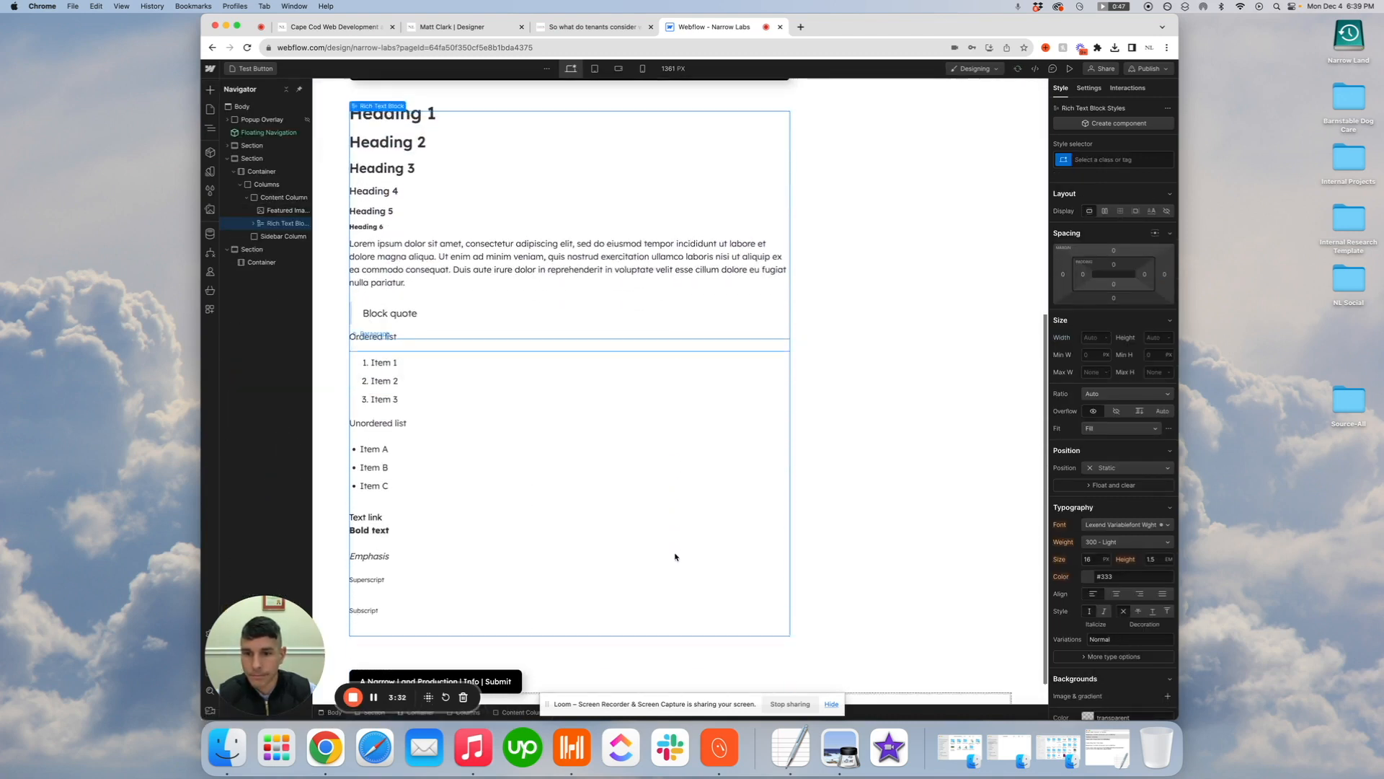
{"action": "scroll", "coordinate": [675, 557], "scroll_direction": "up", "scroll_amount": 8}
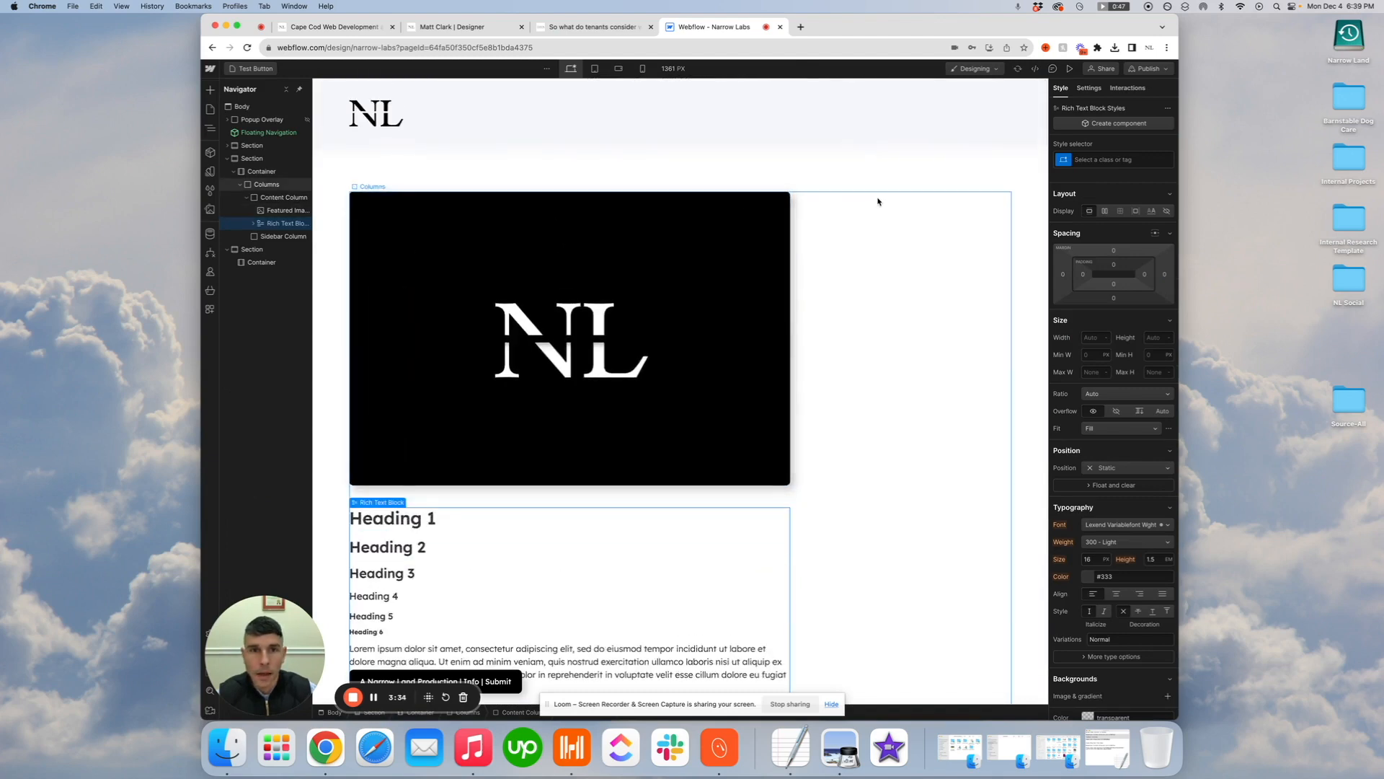
Set the Sidebar Column's padding to 20 px on all four sides
{"action": "left_click", "coordinate": [295, 238]}
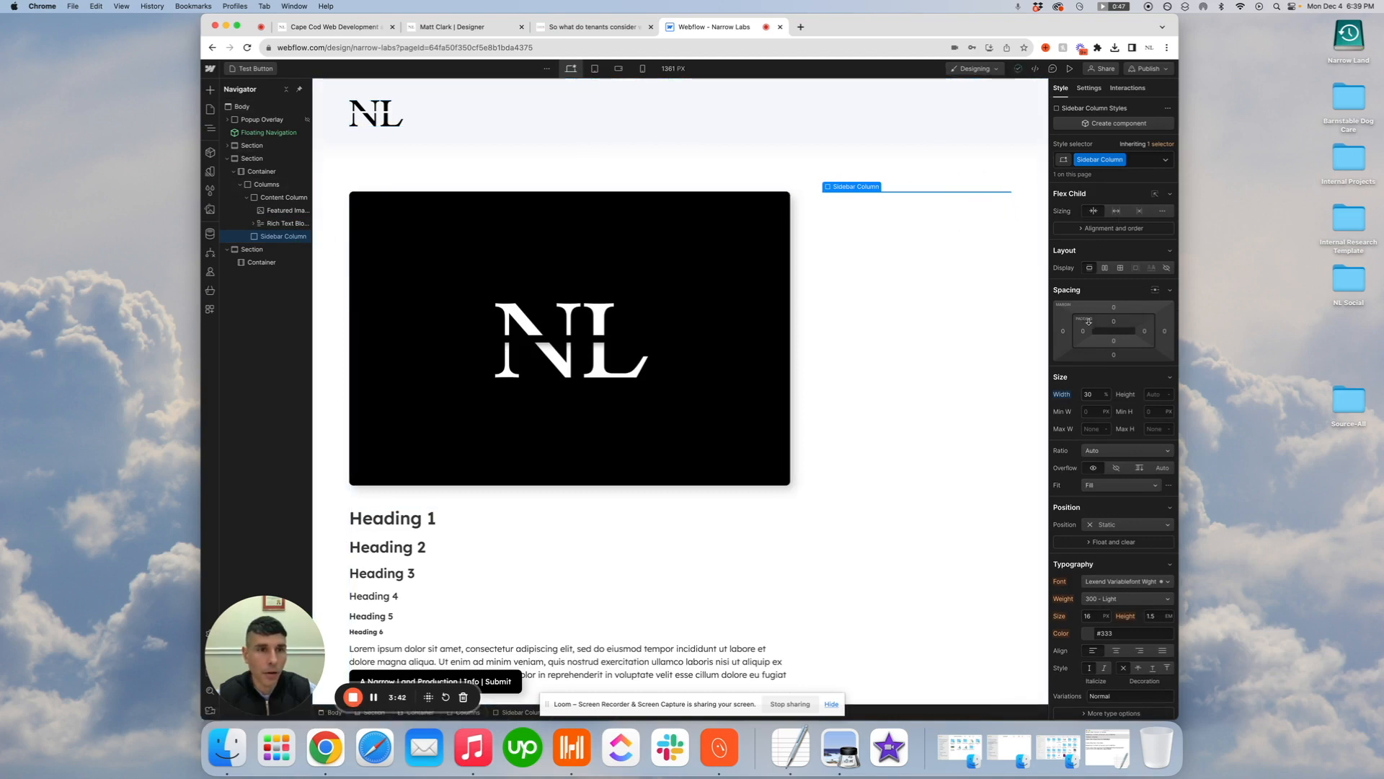
{"action": "left_click", "coordinate": [1114, 323]}
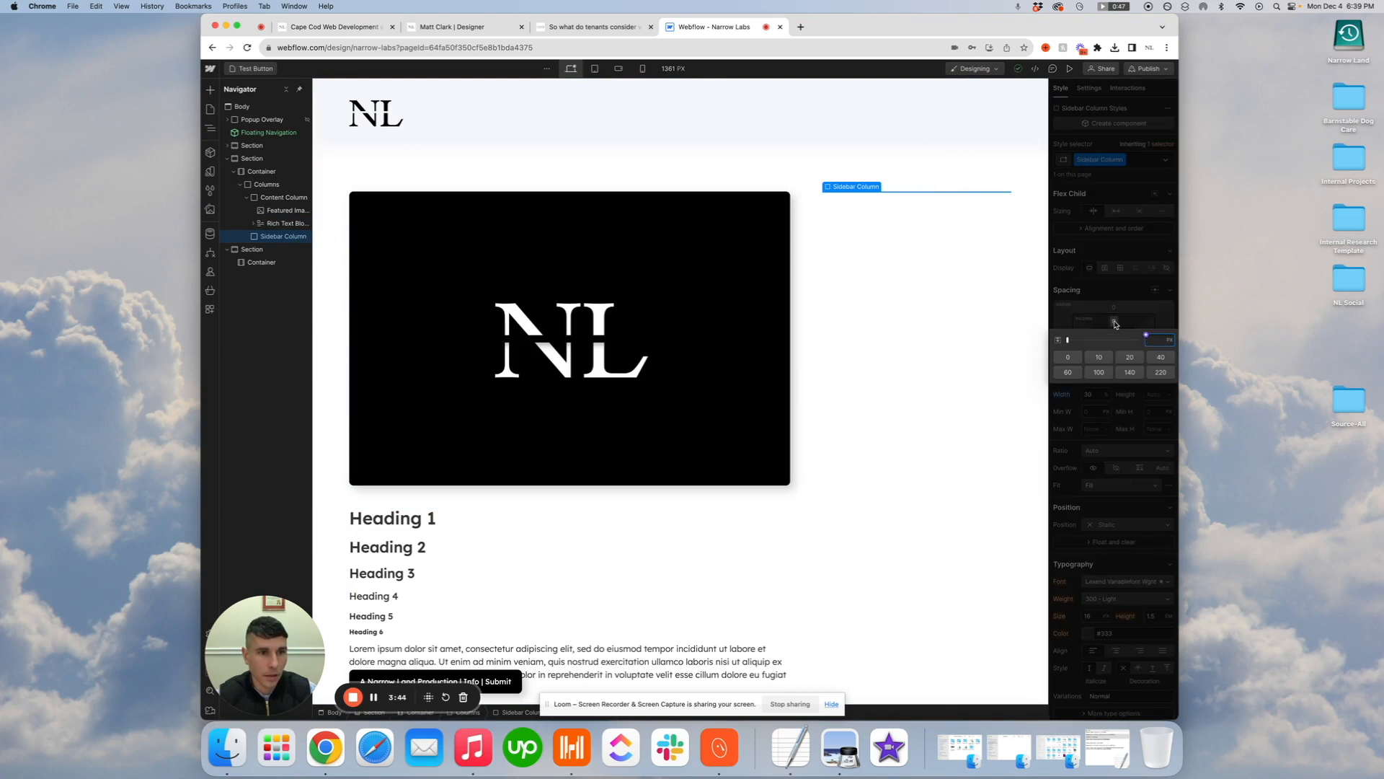
{"action": "key", "text": "Escape"}
{"action": "left_click_drag", "start_coordinate": [1114, 324], "coordinate": [1115, 332]}
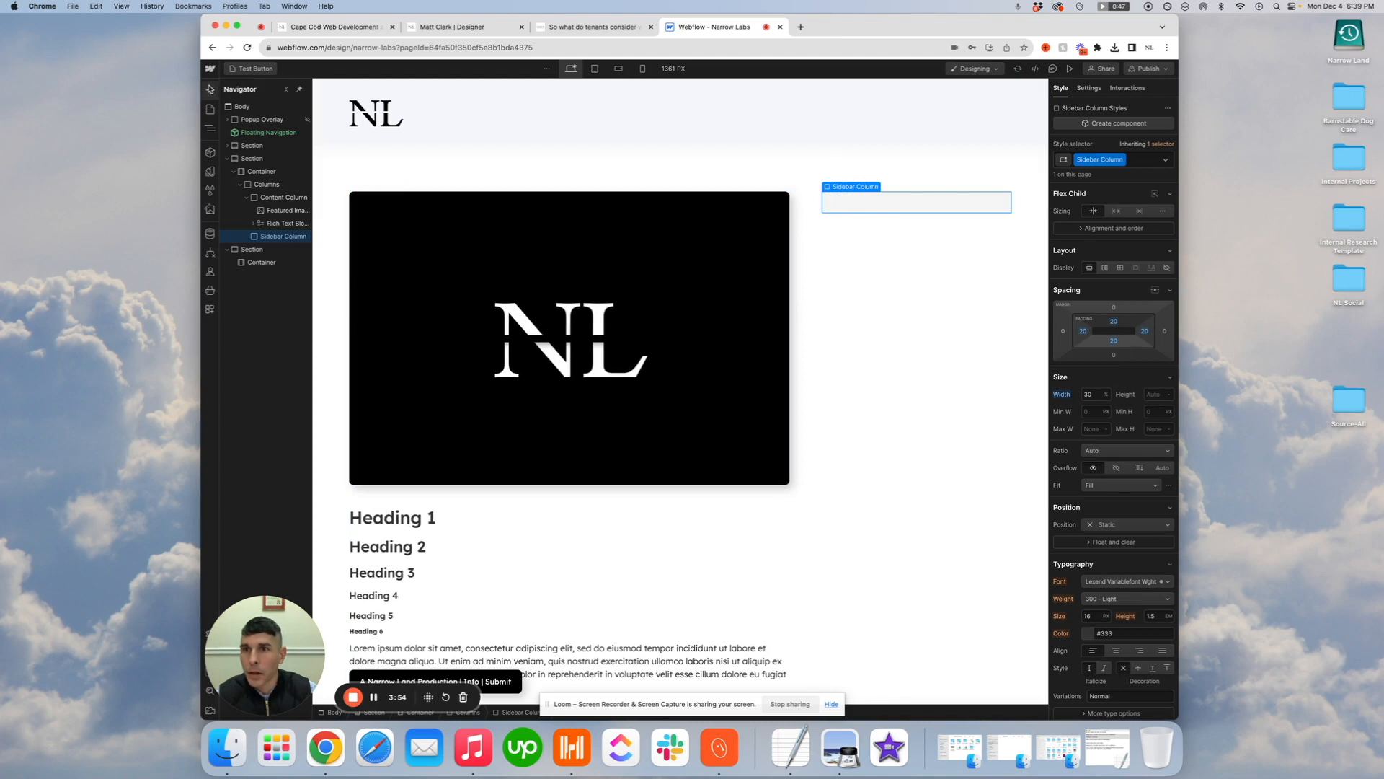
Add an H3 heading reading "Recent Posts" inside the Sidebar Column
{"action": "left_click", "coordinate": [211, 91]}
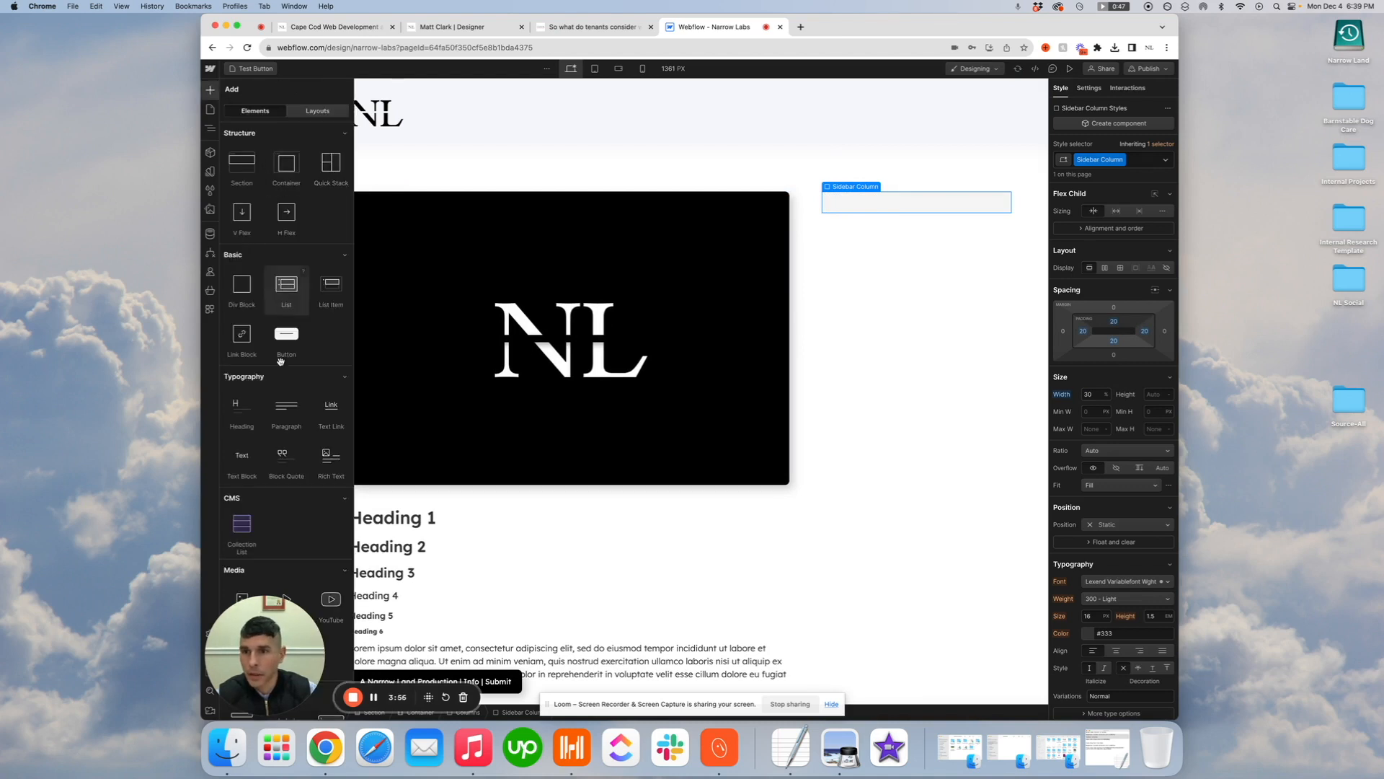
{"action": "left_click", "coordinate": [242, 404]}
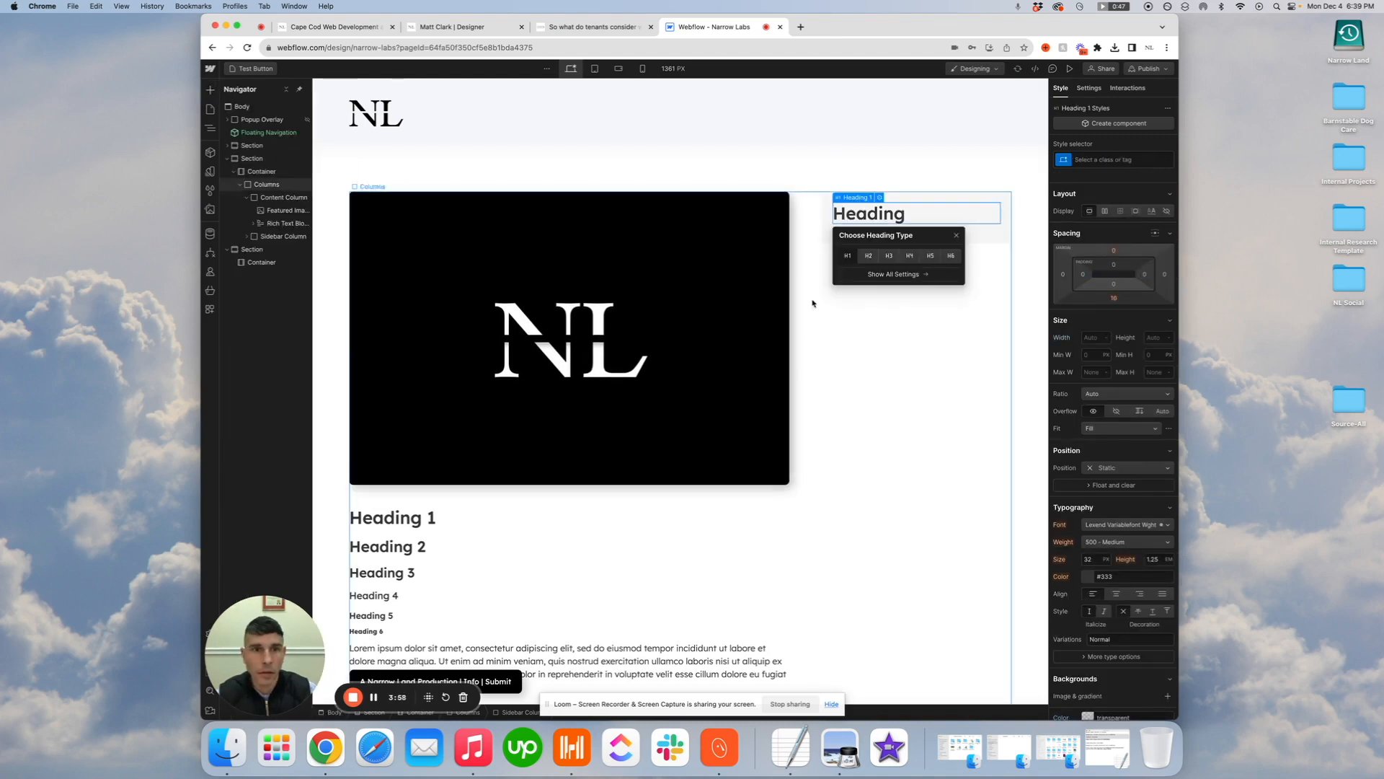
{"action": "left_click", "coordinate": [888, 257]}
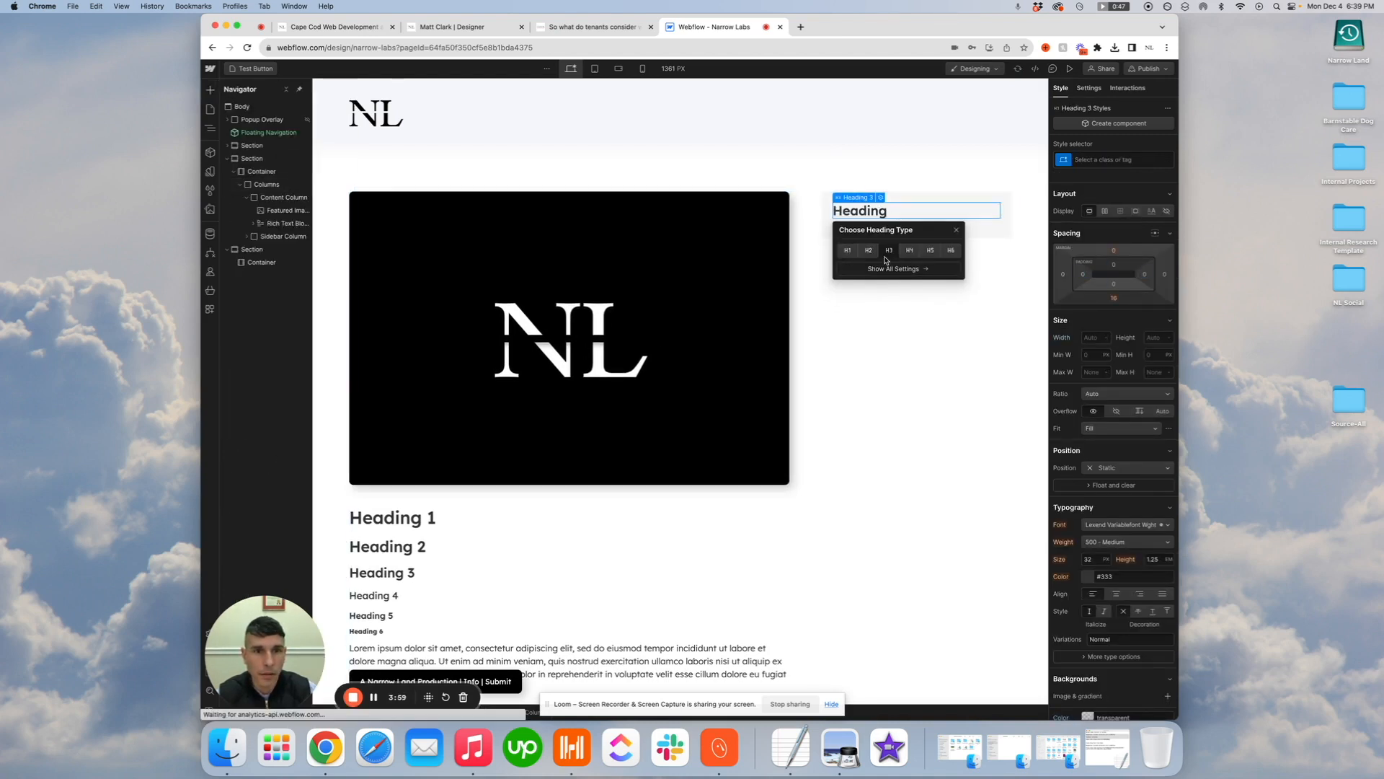
{"action": "double_click", "coordinate": [883, 212]}
{"action": "type", "text": "Recent Posts"}
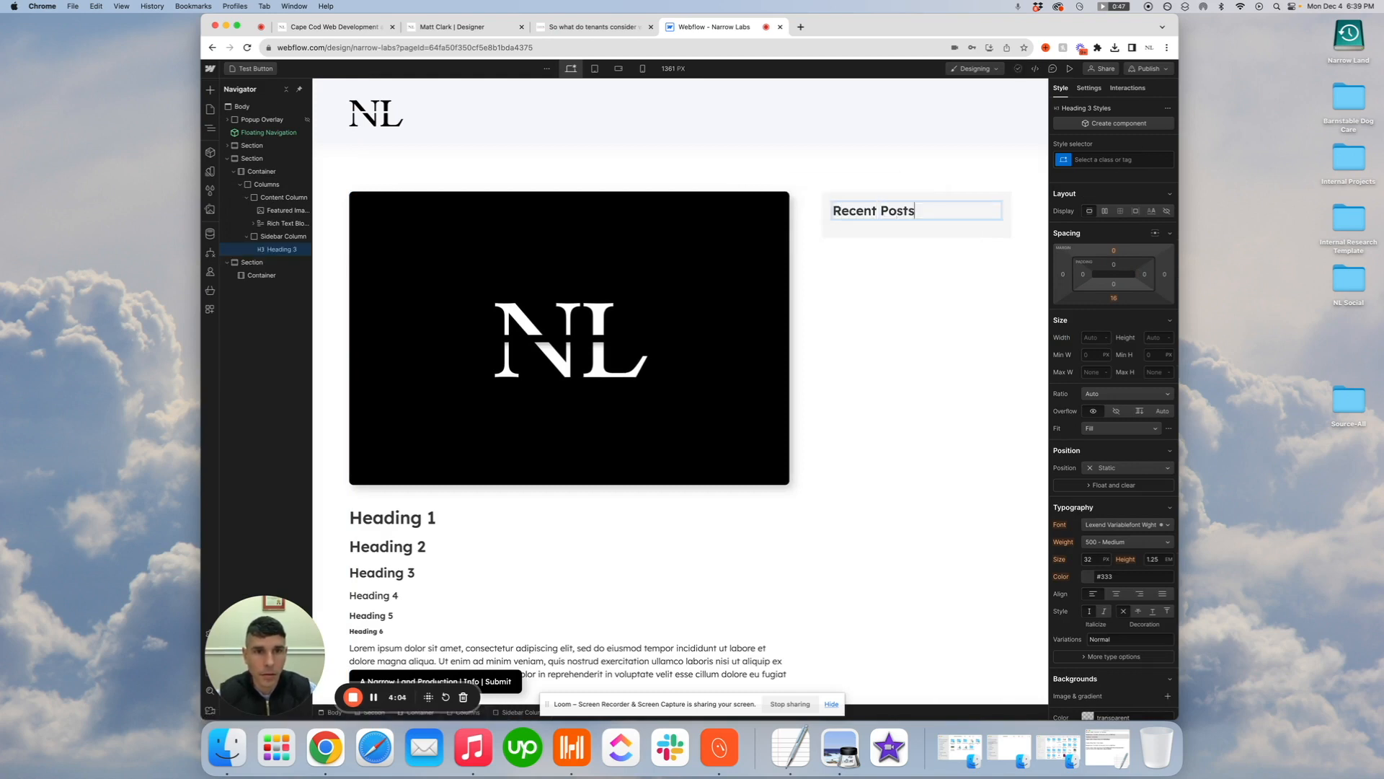
{"action": "left_click", "coordinate": [893, 231]}
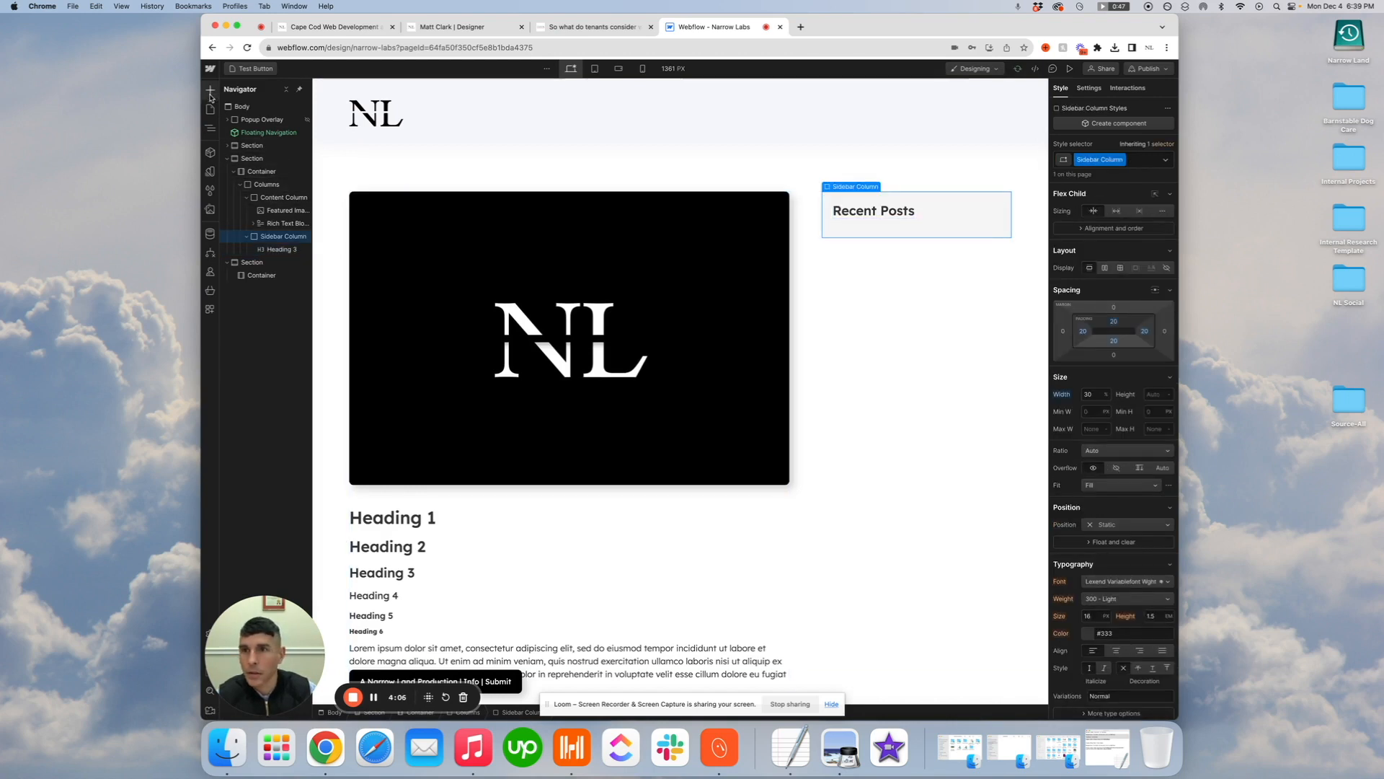
{"action": "left_click", "coordinate": [910, 213]}
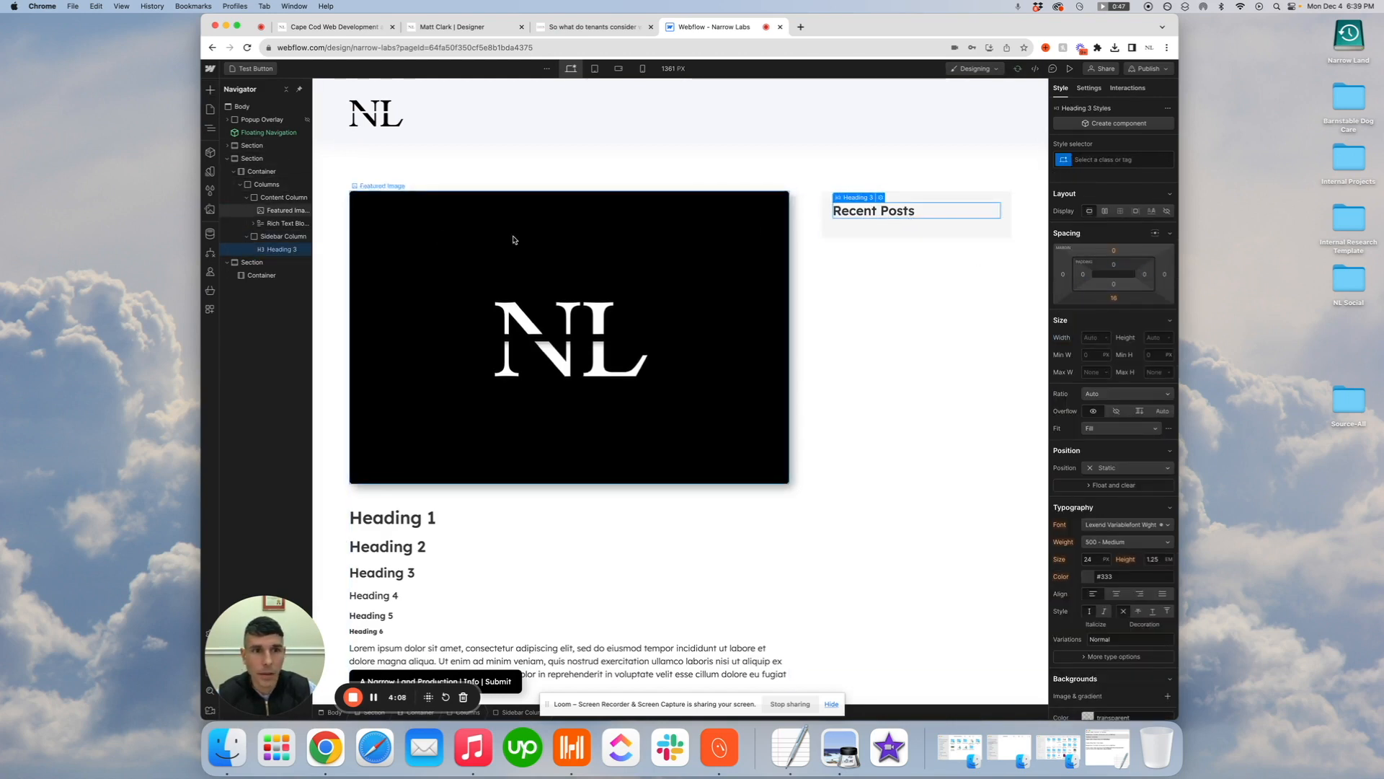
Add a collection list below the Recent Posts heading and connect it to the Website Inspirations collection
{"action": "left_click", "coordinate": [905, 231]}
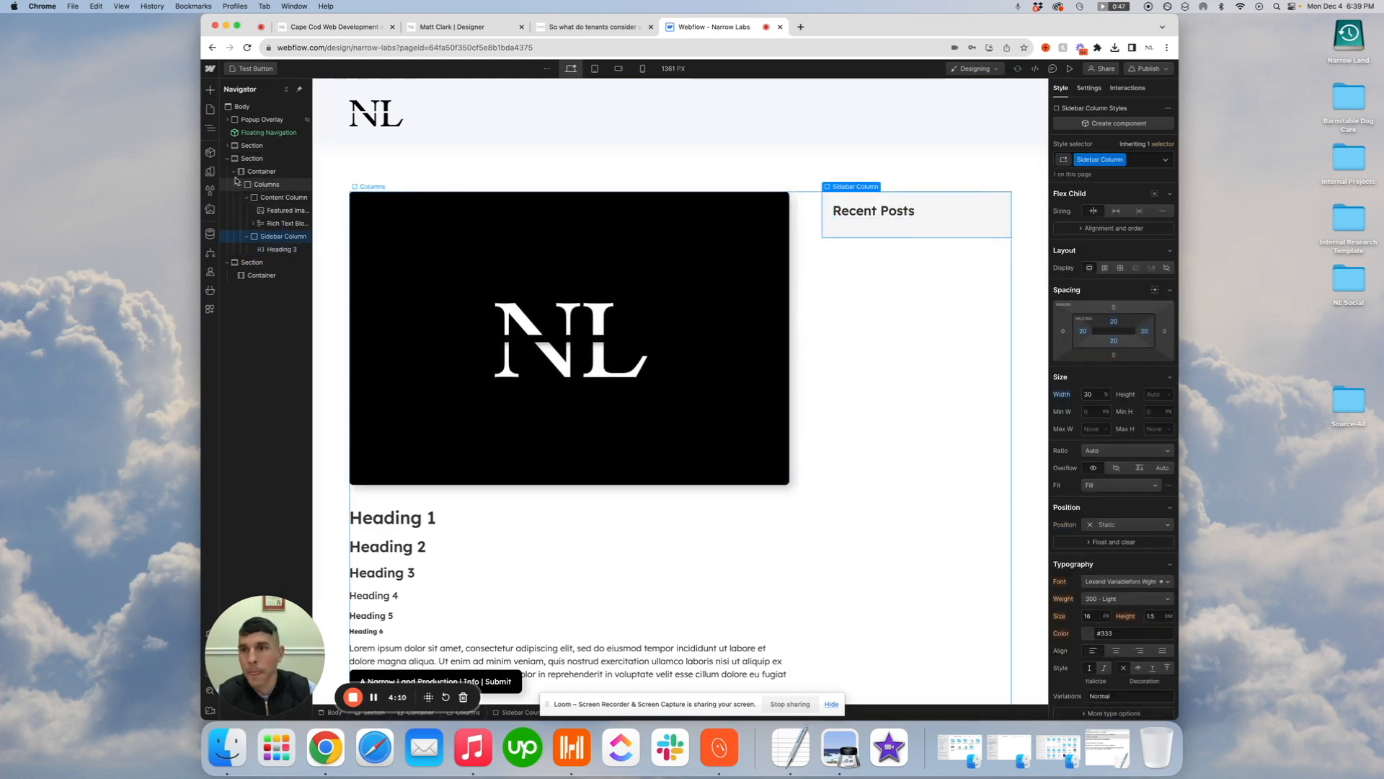
{"action": "left_click", "coordinate": [210, 89]}
{"action": "left_click", "coordinate": [241, 527]}
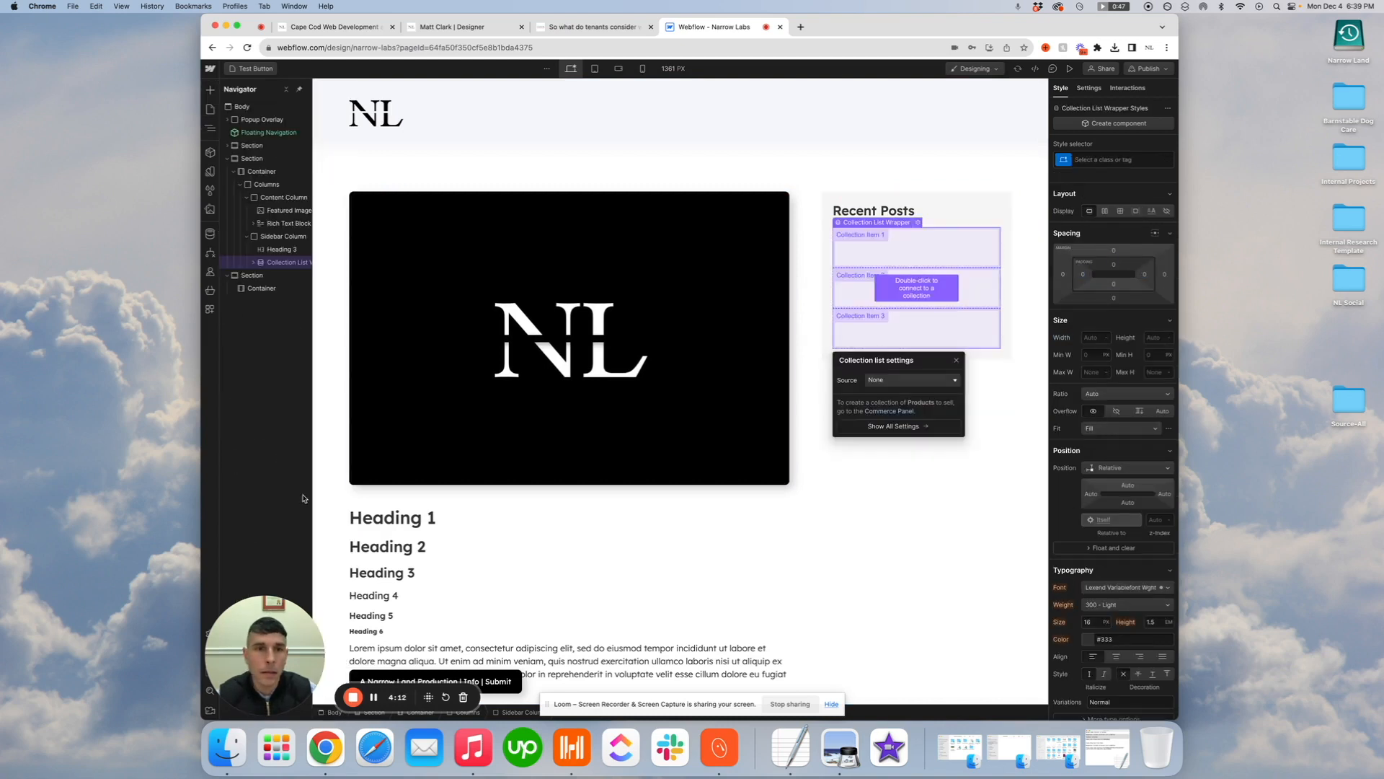
{"action": "left_click", "coordinate": [925, 387]}
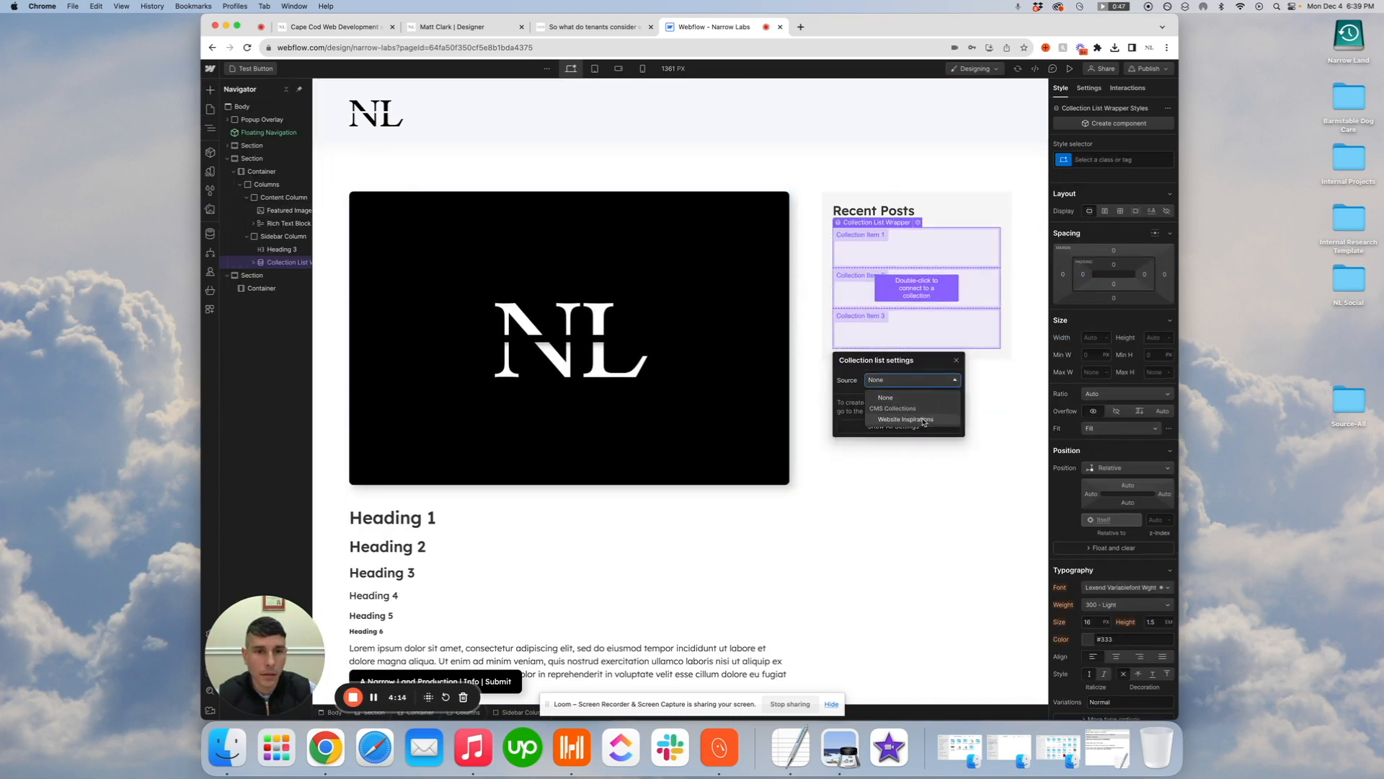
{"action": "left_click", "coordinate": [919, 423]}
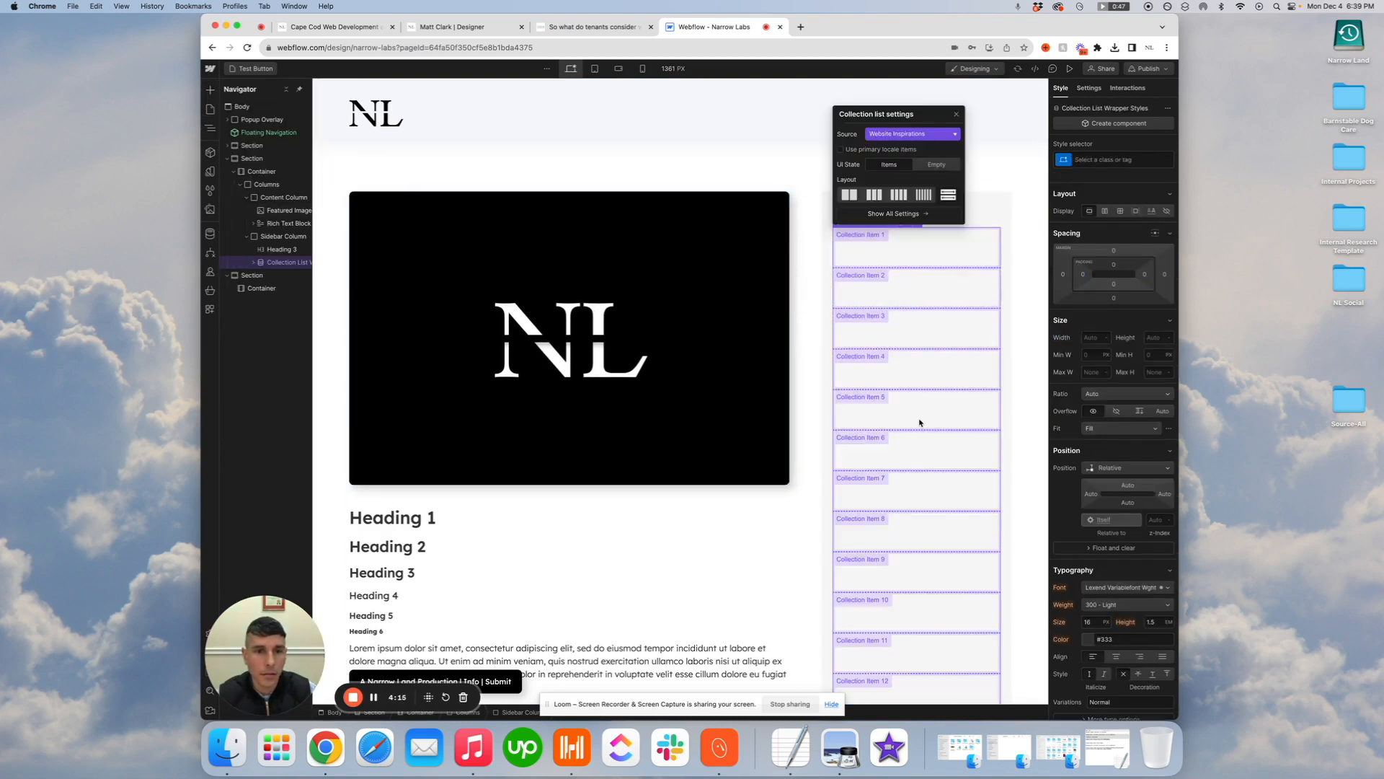
Turn on item limiting for the collection list and set its start position to 10
{"action": "left_click", "coordinate": [1090, 88]}
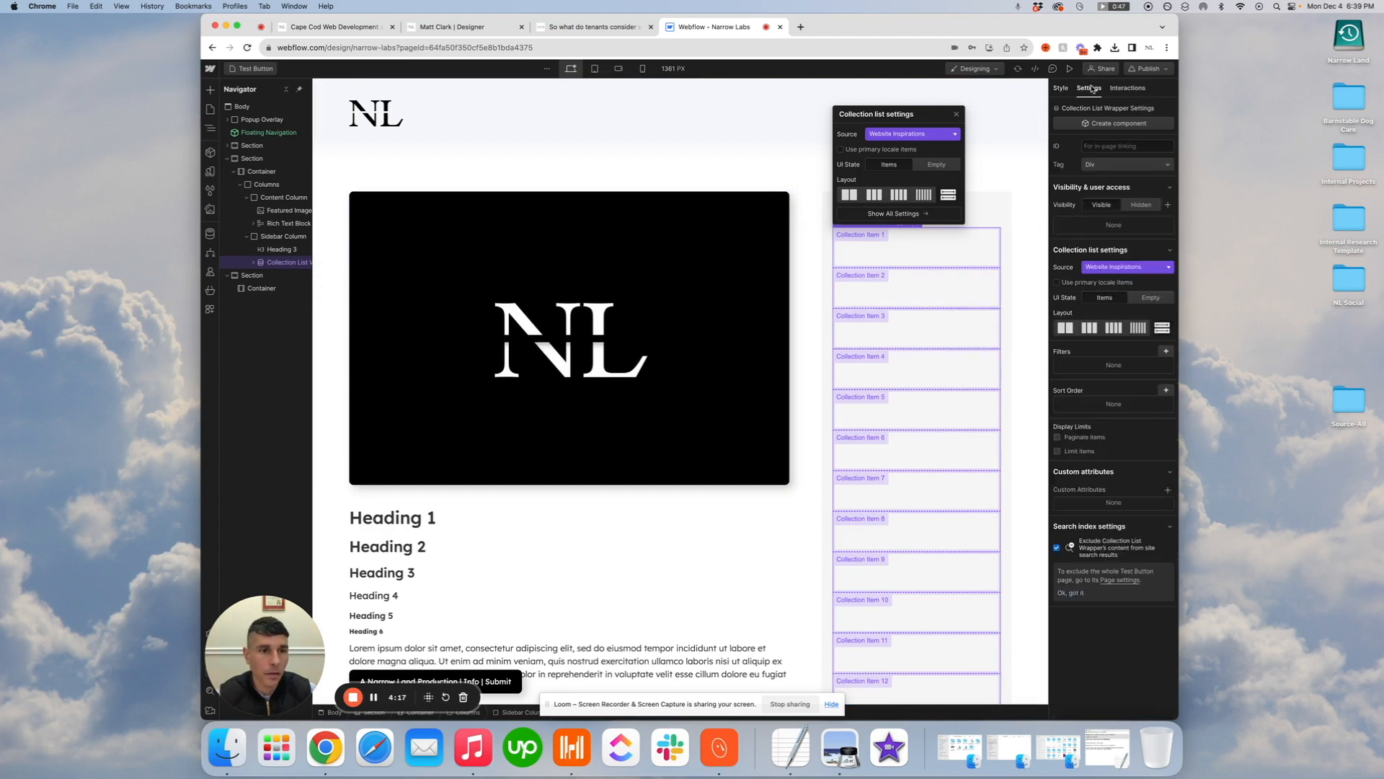
{"action": "left_click", "coordinate": [1058, 452]}
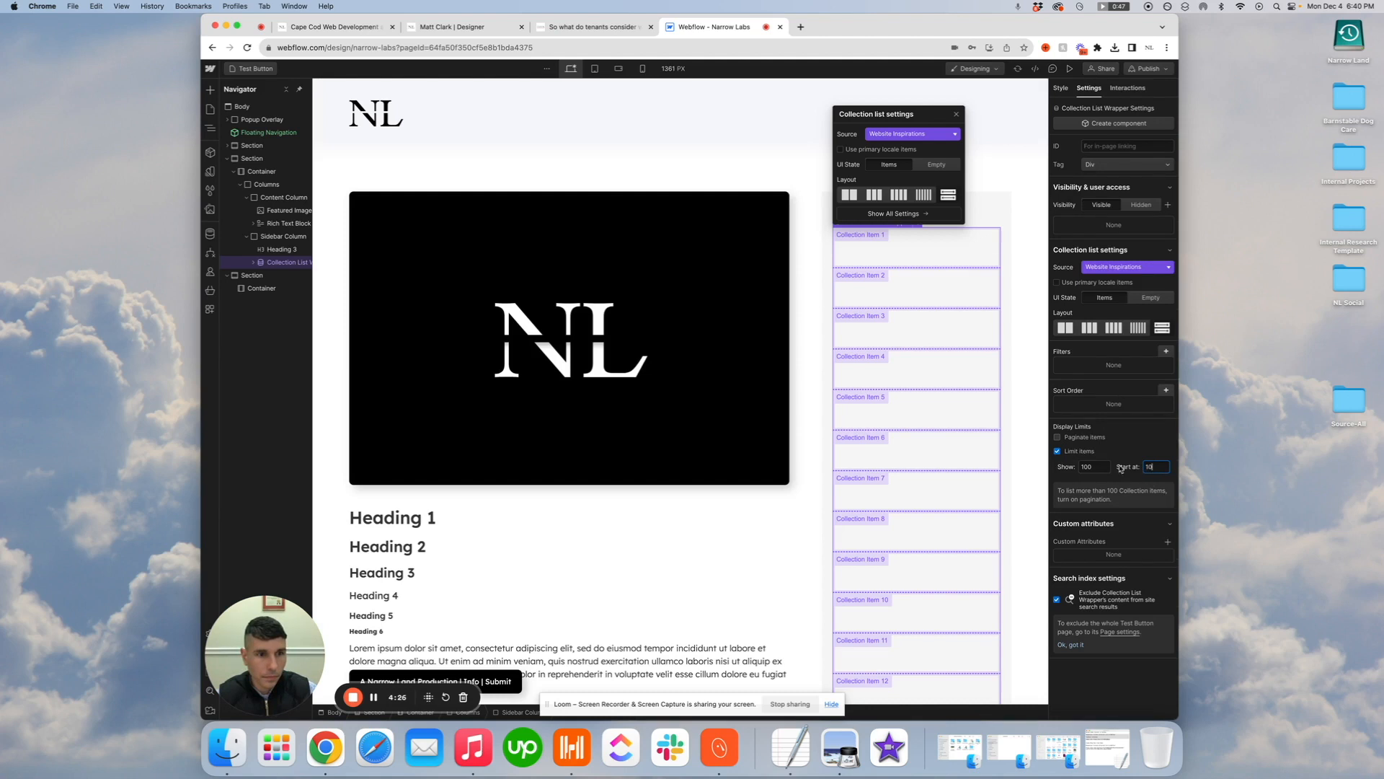
{"action": "left_click", "coordinate": [924, 255]}
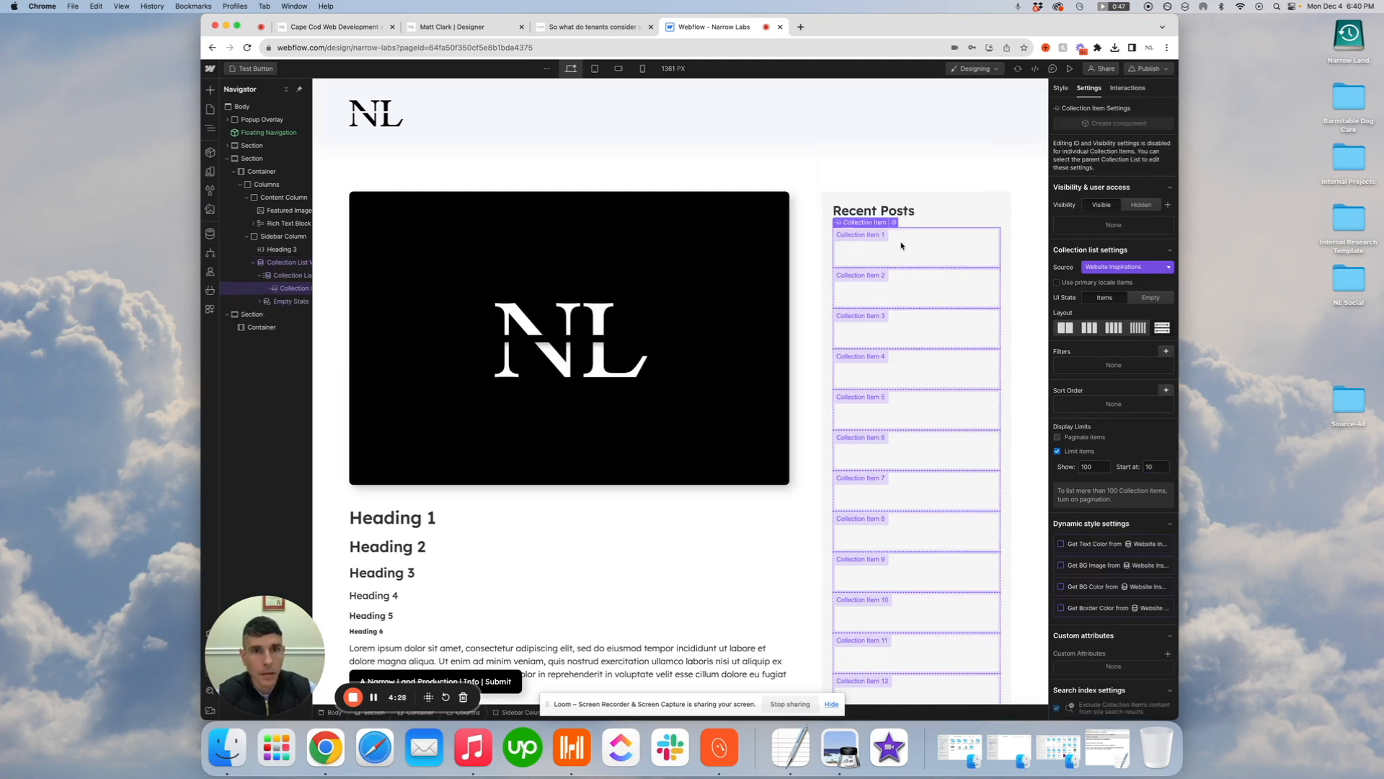
Add a text link inside the collection item and link it to the Current Website Inspiration page
{"action": "left_click", "coordinate": [210, 90]}
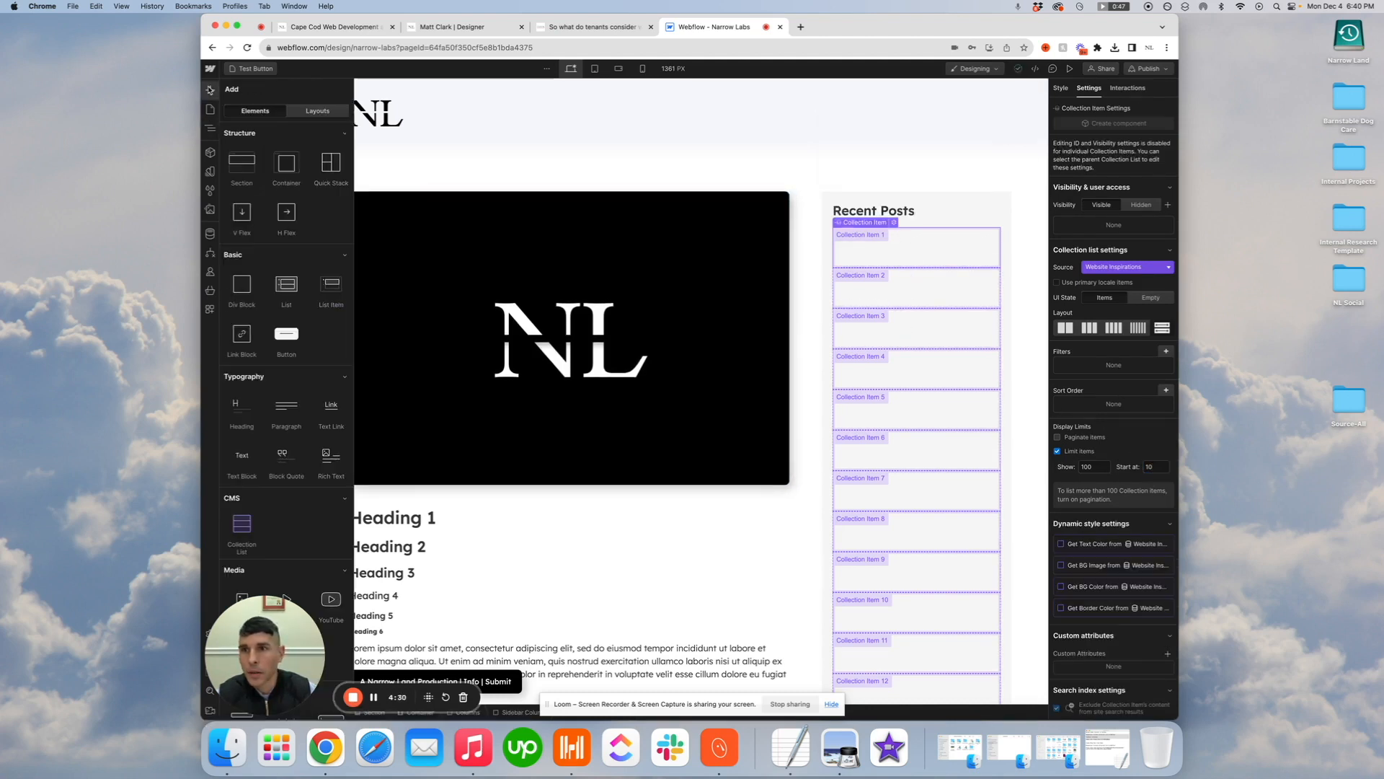
{"action": "left_click", "coordinate": [330, 407]}
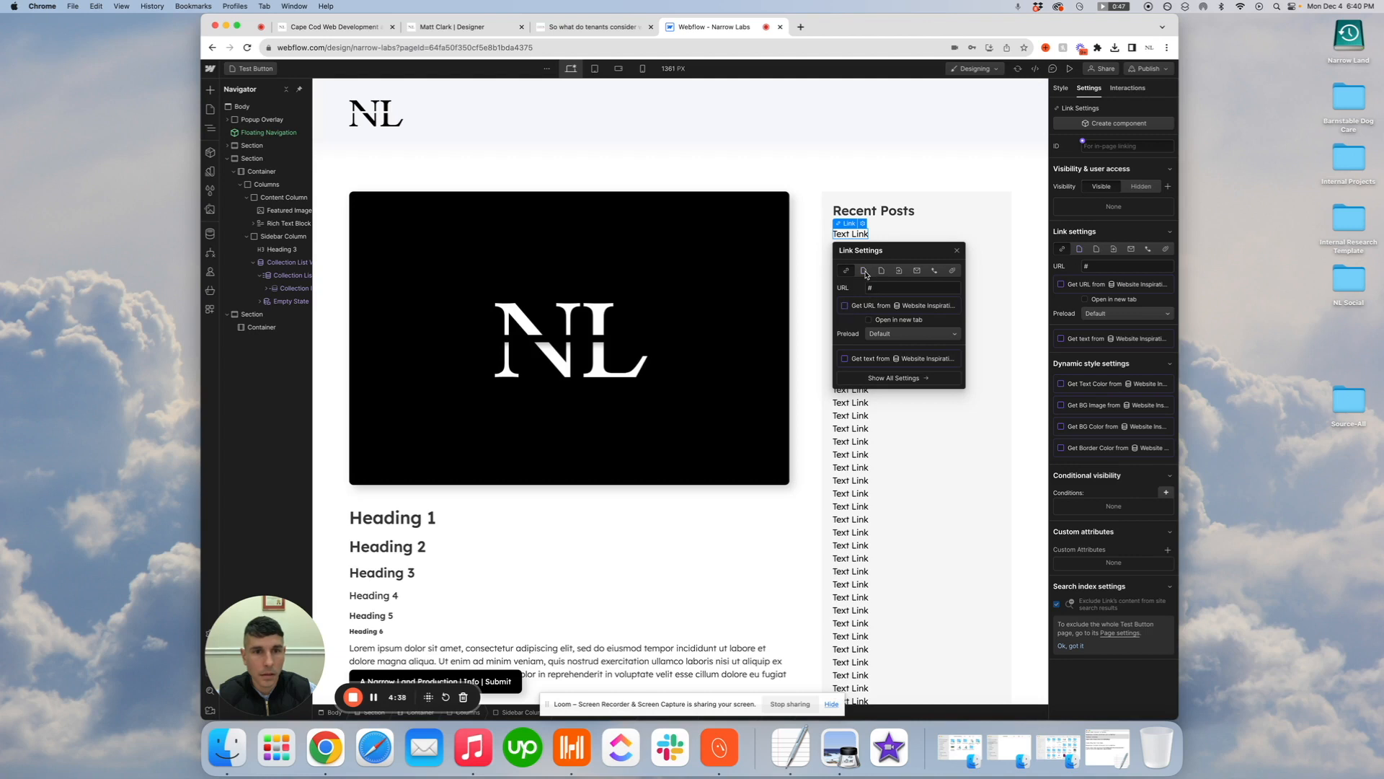
{"action": "left_click", "coordinate": [864, 272]}
{"action": "left_click", "coordinate": [901, 288]}
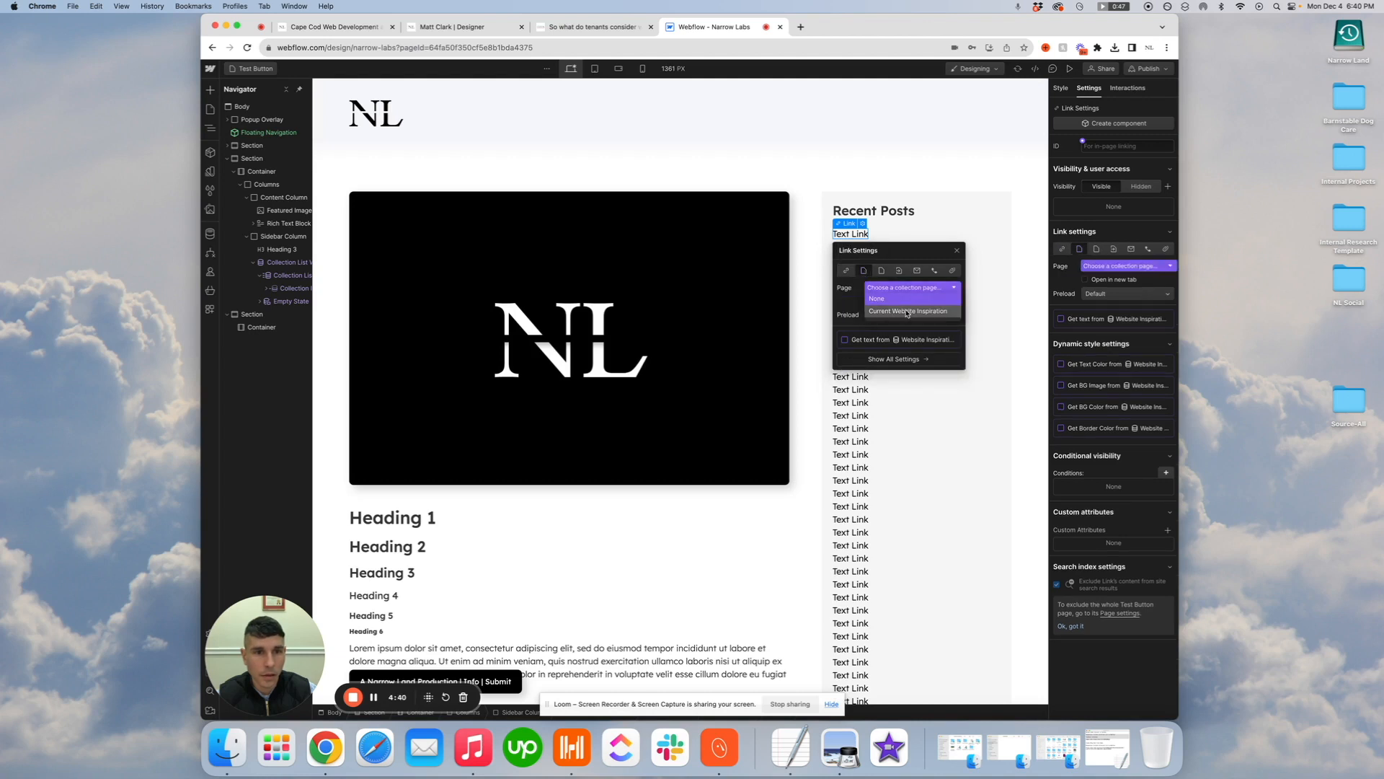
{"action": "left_click", "coordinate": [905, 312]}
Bind the text link's text to the Name field of the Website Inspirations collection
{"action": "left_click", "coordinate": [845, 340]}
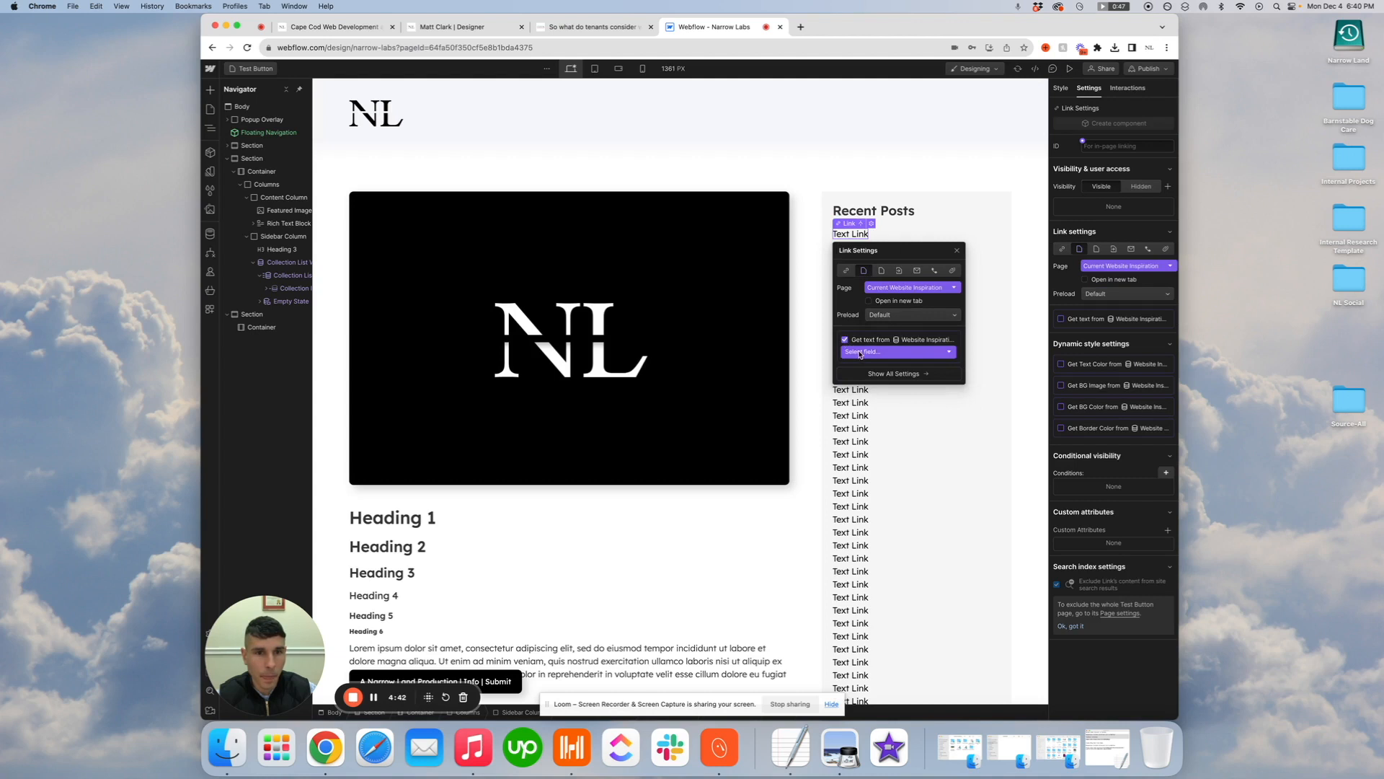
{"action": "left_click", "coordinate": [858, 352]}
{"action": "left_click", "coordinate": [862, 380]}
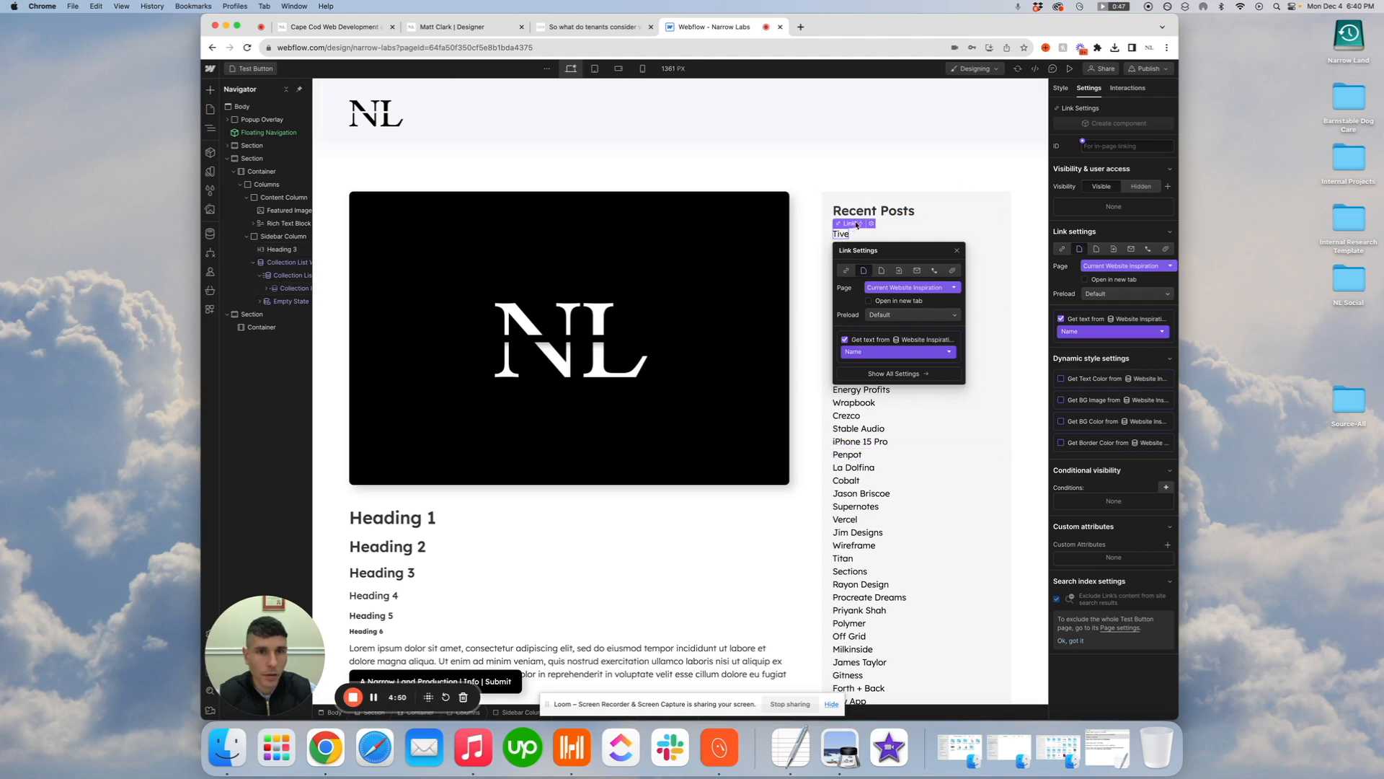
Create a new class named Sidebar Link for the text link in the recent posts list
{"action": "left_click", "coordinate": [1063, 89]}
{"action": "left_click", "coordinate": [1096, 159]}
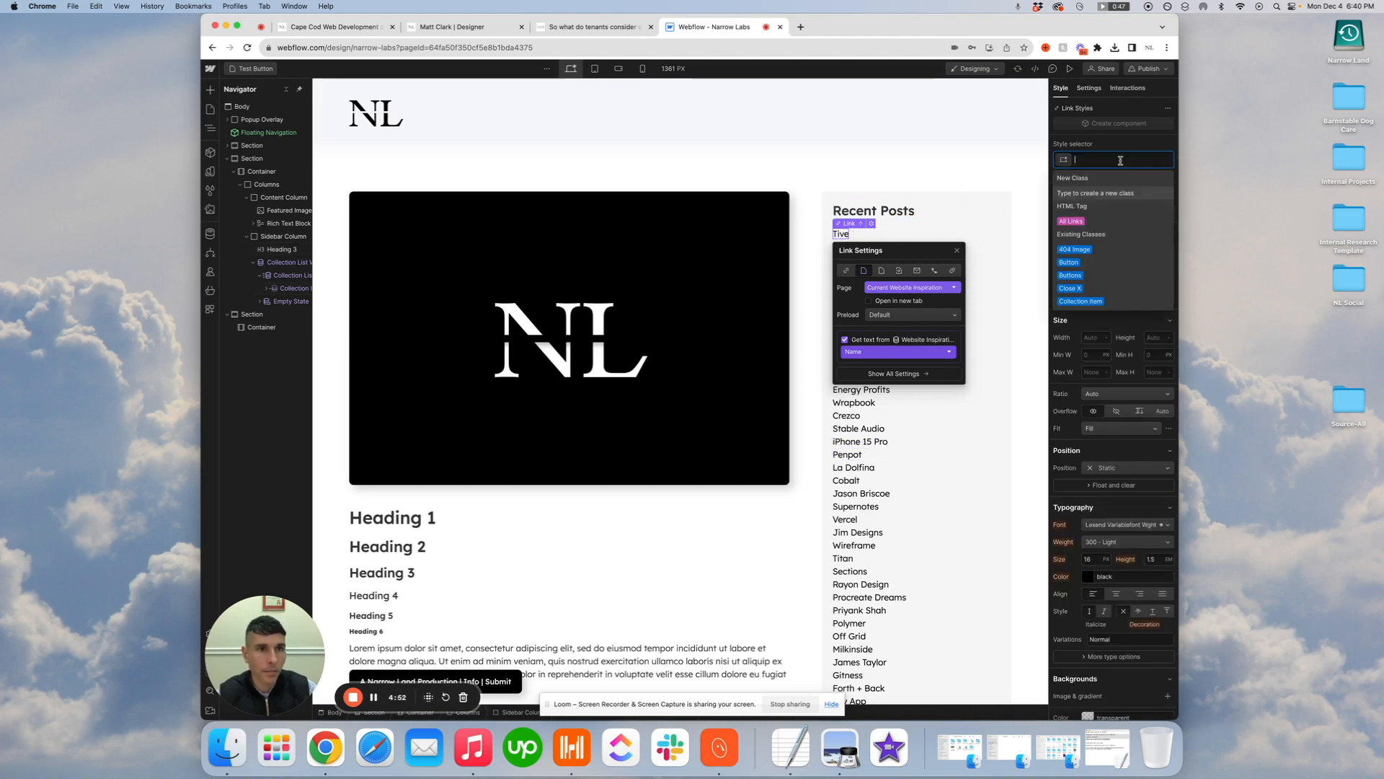
{"action": "type", "text": "Side"}
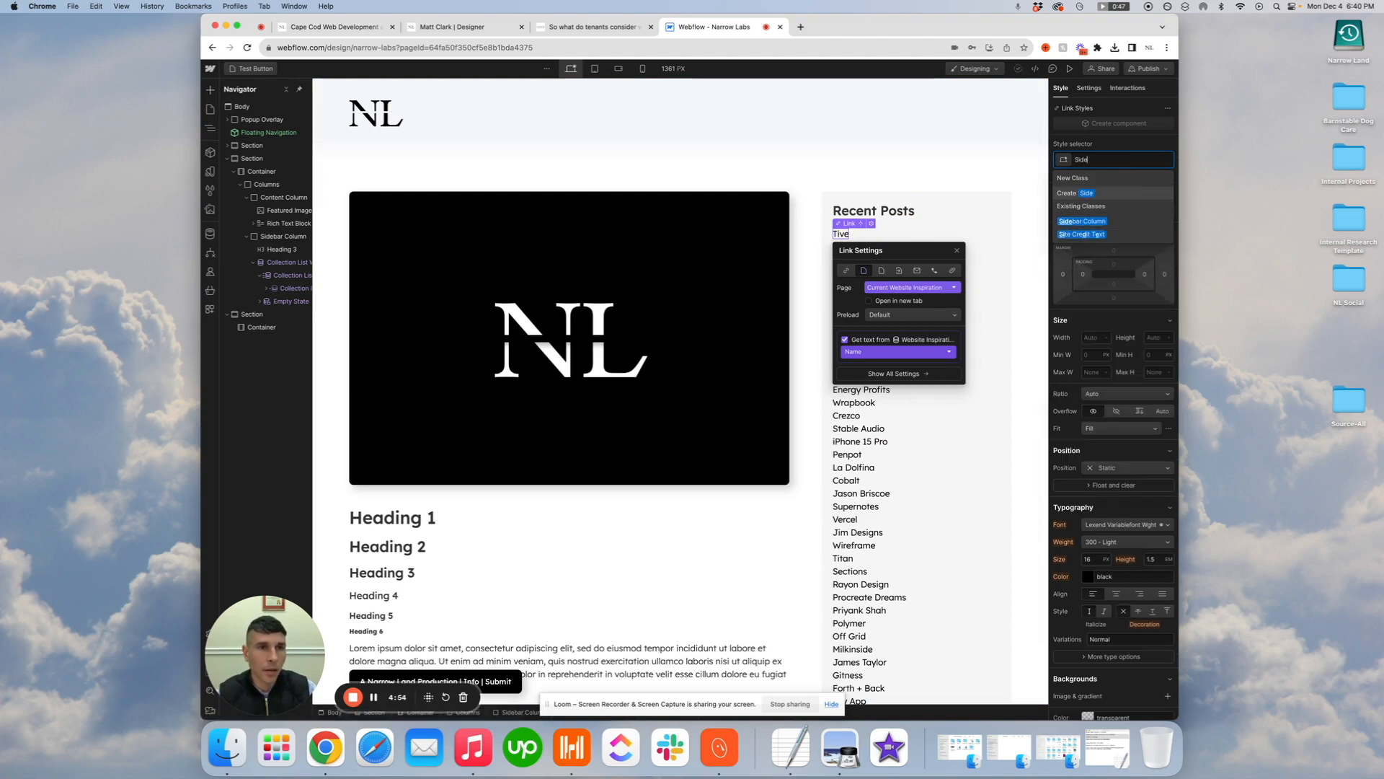
{"action": "type", "text": "bar L"}
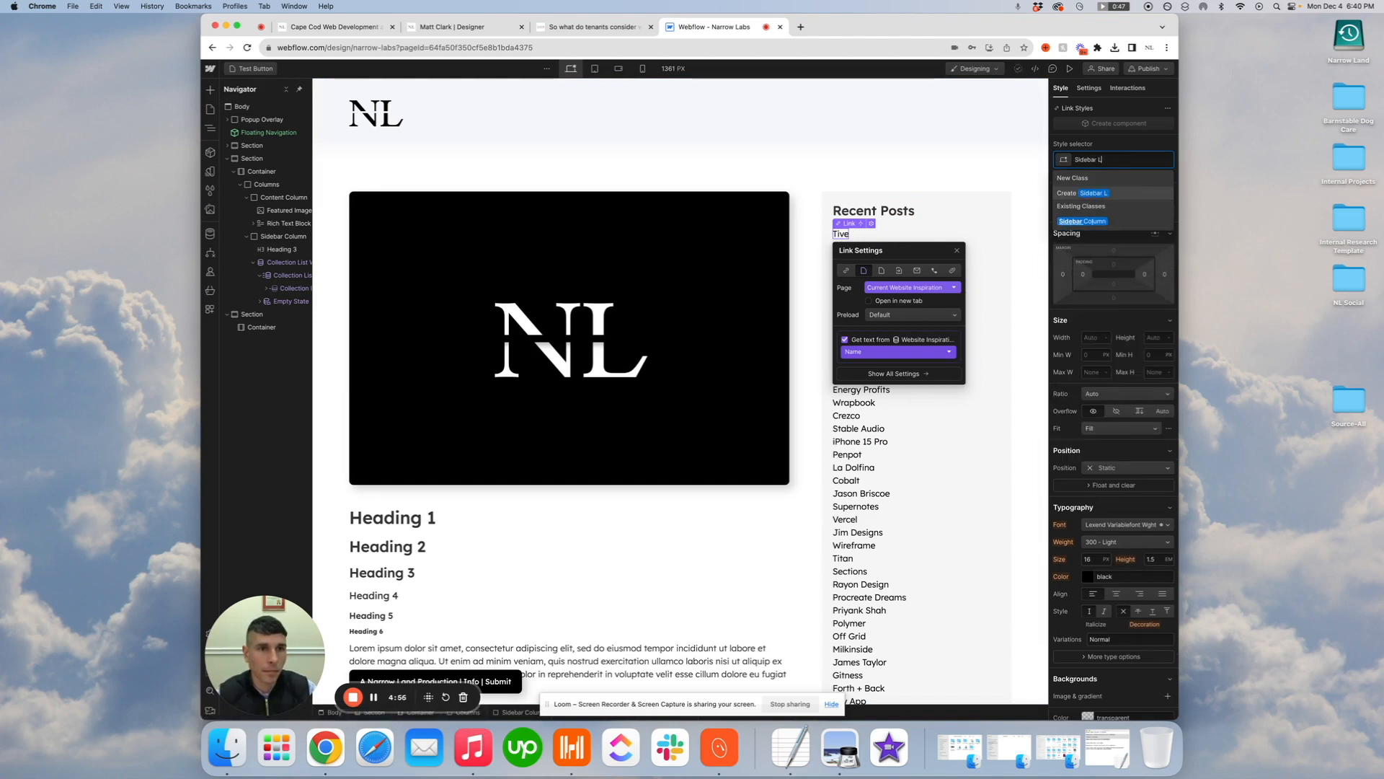
{"action": "type", "text": "ink"}
{"action": "key", "text": "Return"}
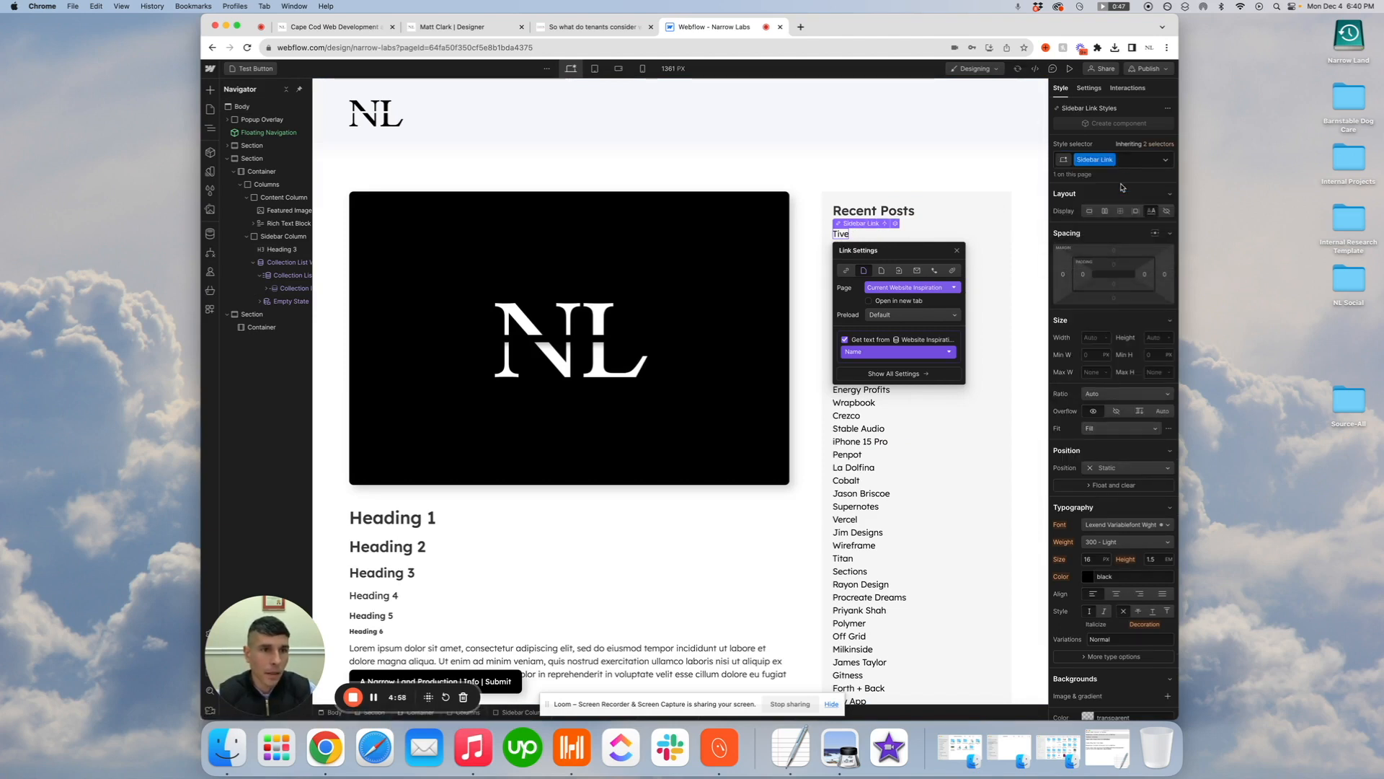
Give the recent posts collection item a new class named Sidebar Item with a 16 px bottom margin
{"action": "left_click", "coordinate": [868, 236]}
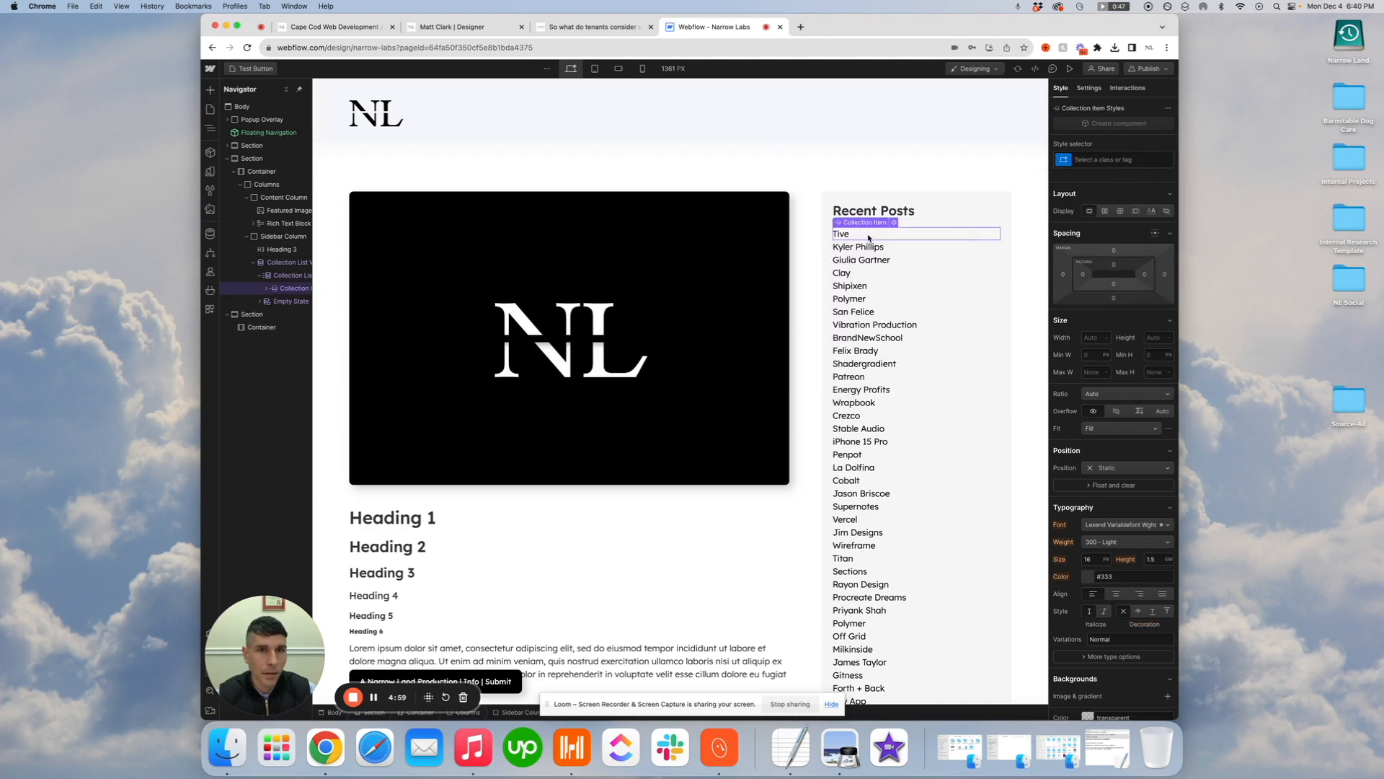
{"action": "left_click", "coordinate": [1105, 161]}
{"action": "type", "text": "Sidebar Item"}
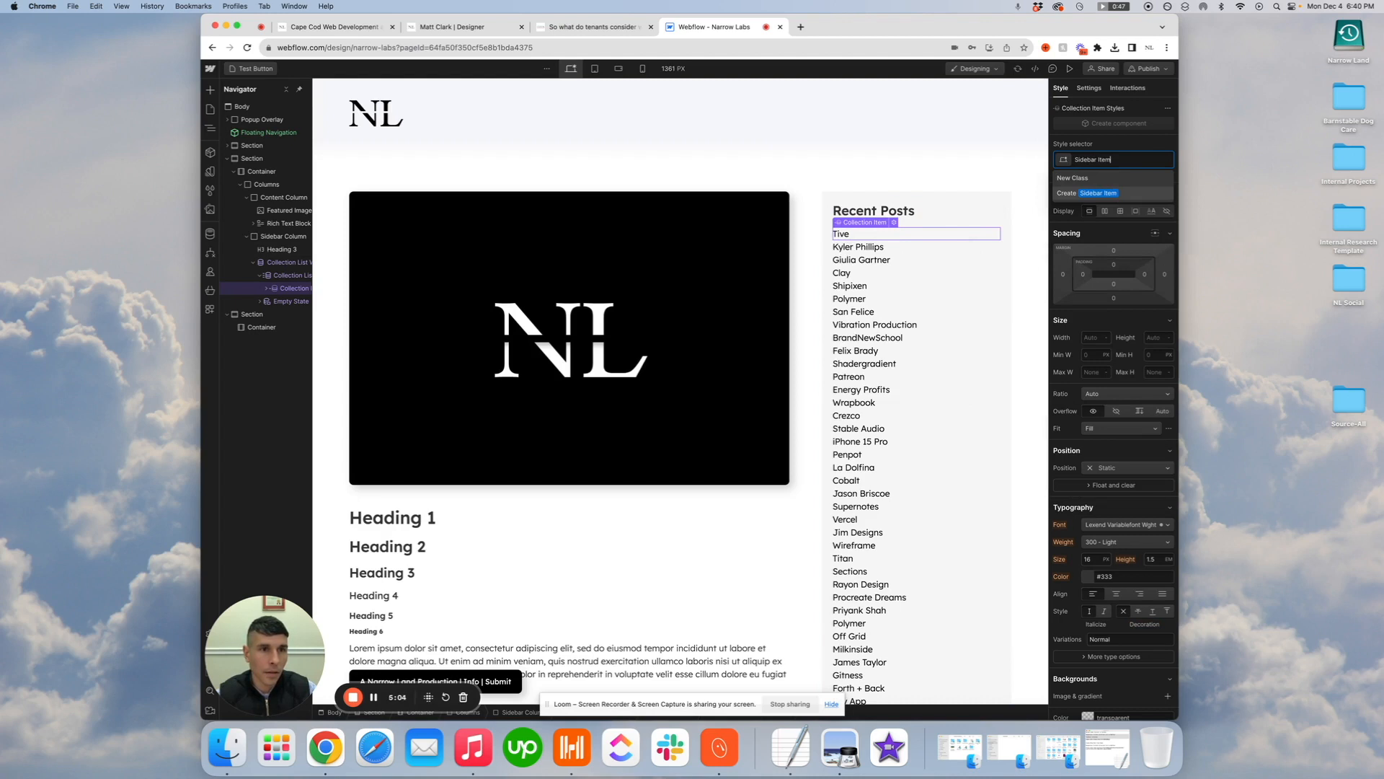
{"action": "key", "text": "Return"}
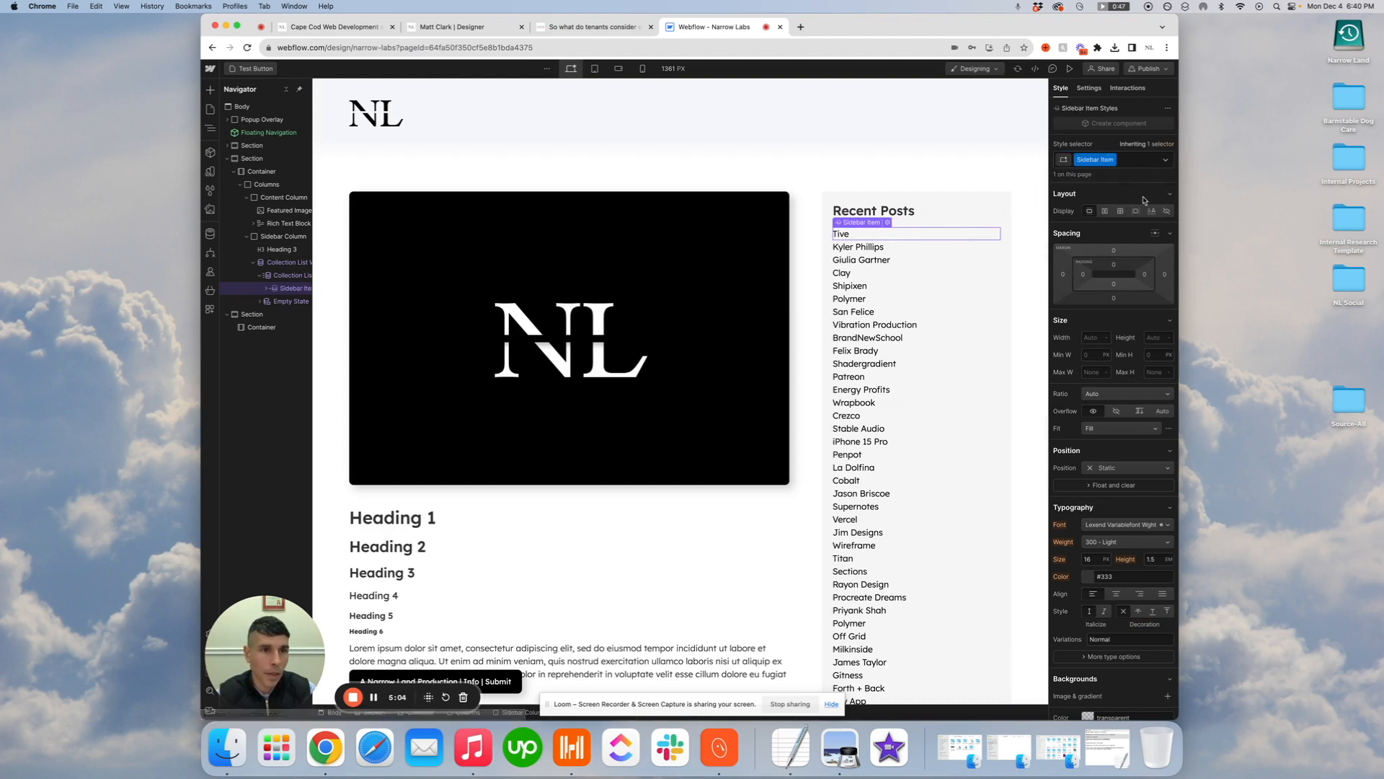
{"action": "left_click", "coordinate": [1114, 297]}
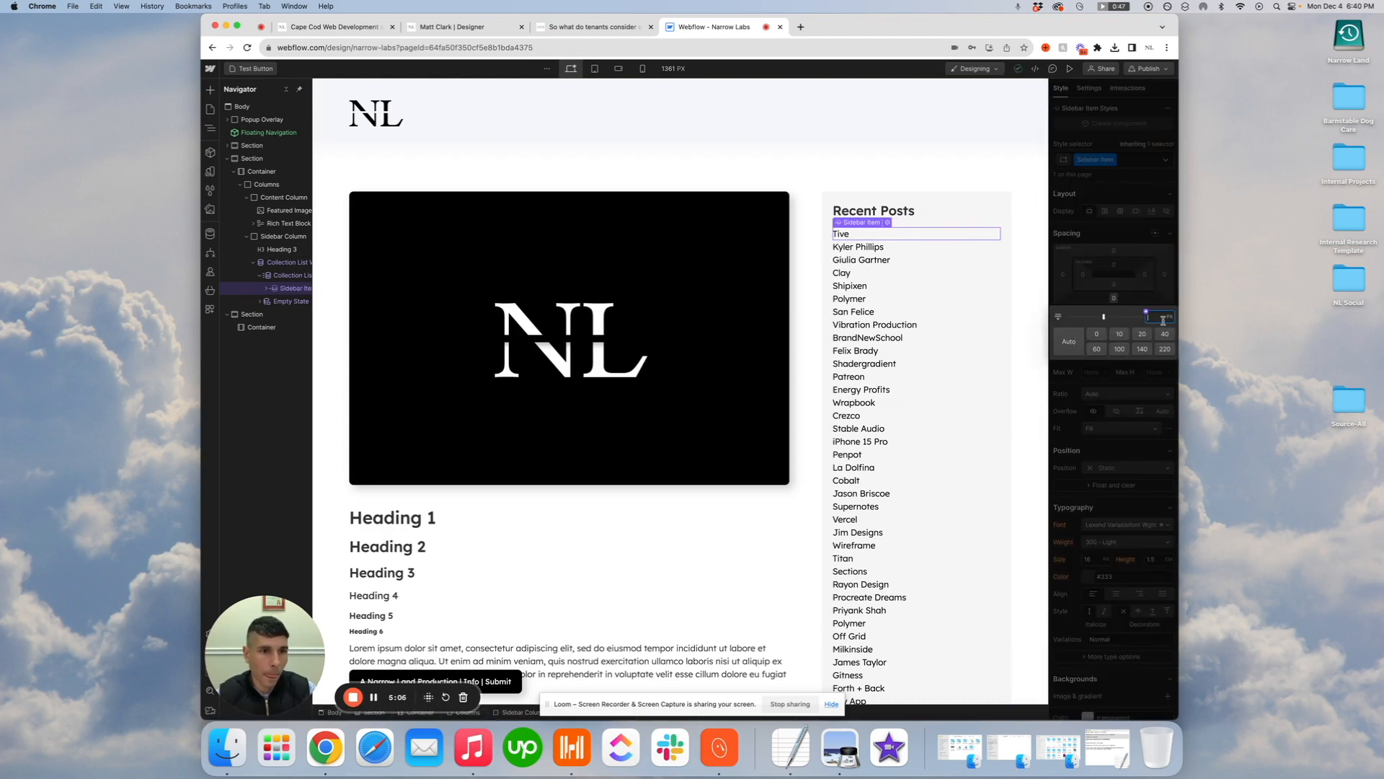
{"action": "key", "text": "Return"}
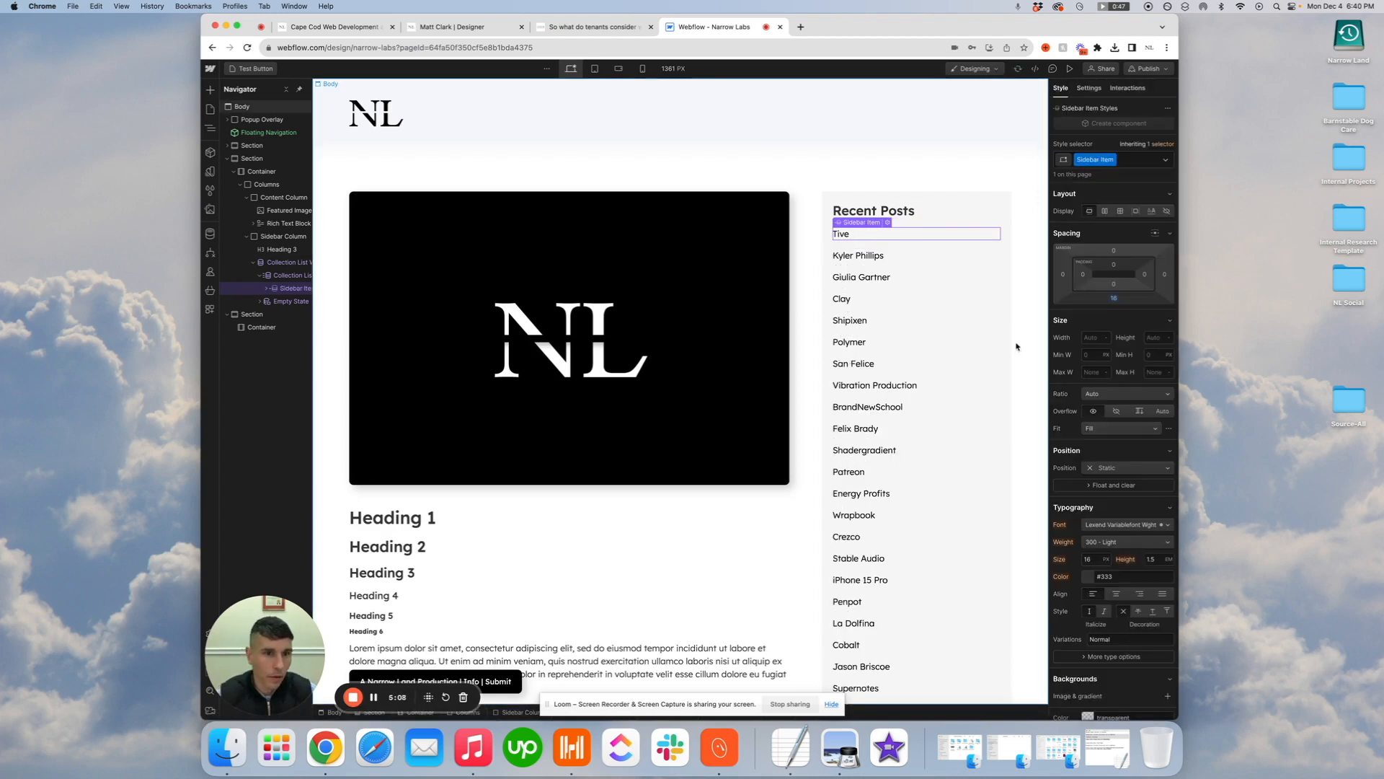
Limit the recent posts collection list to show 10 items, starting at item 1
{"action": "left_click", "coordinate": [921, 443]}
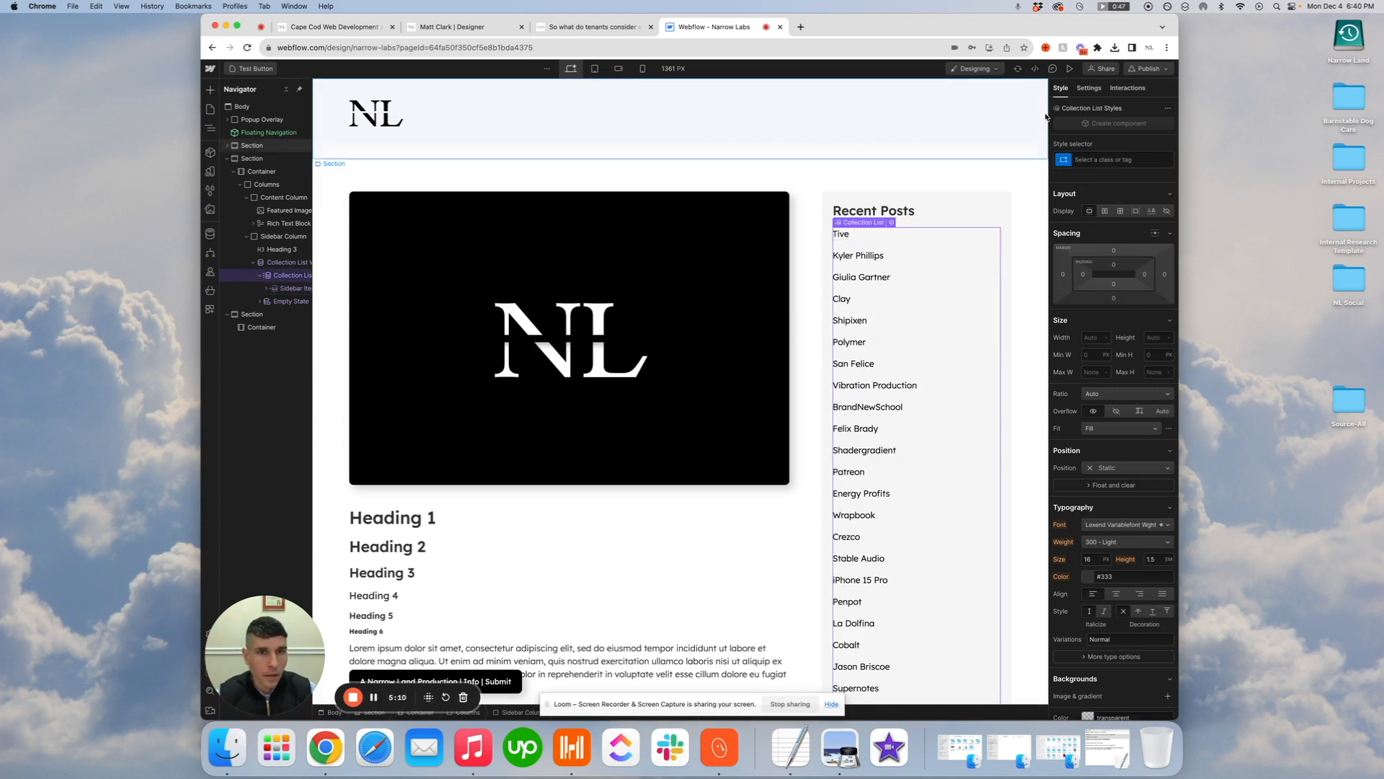
{"action": "left_click", "coordinate": [1088, 87]}
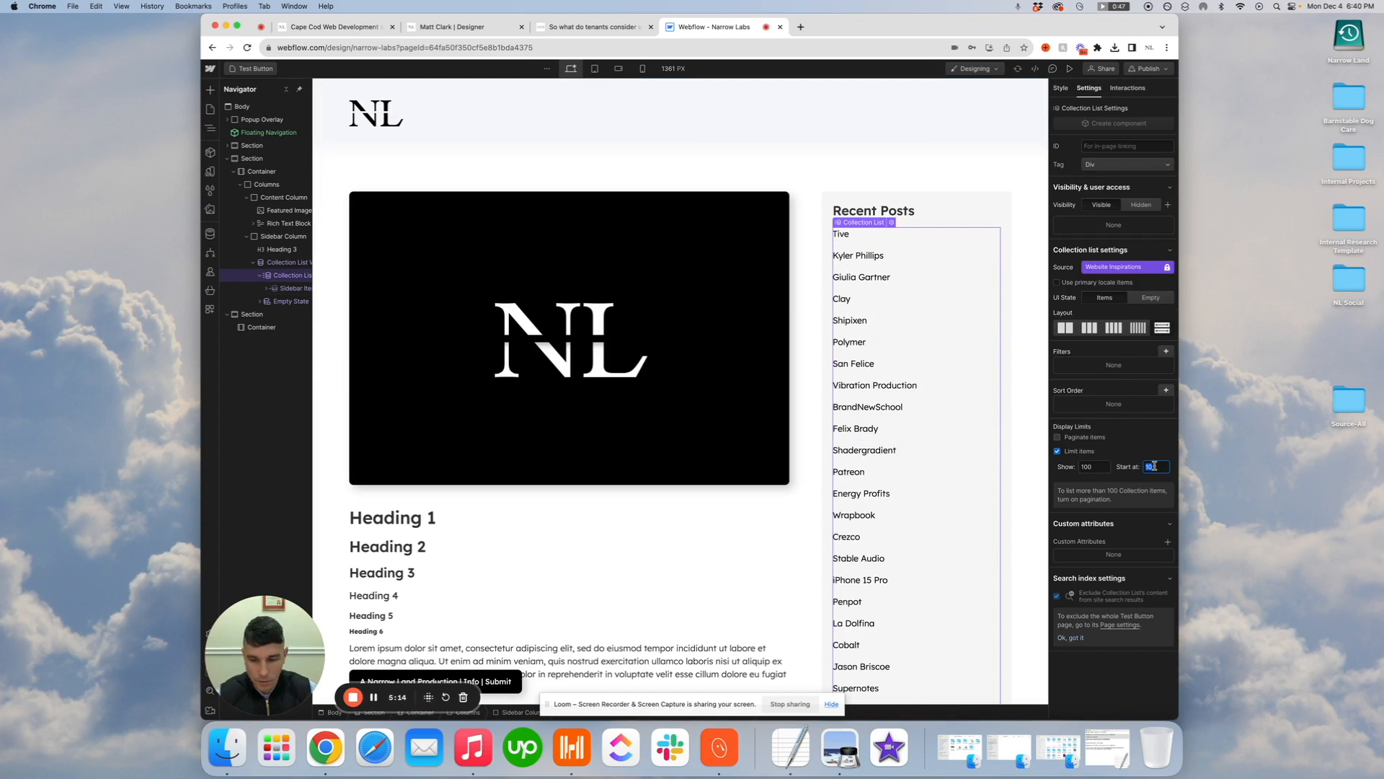
{"action": "type", "text": "10"}
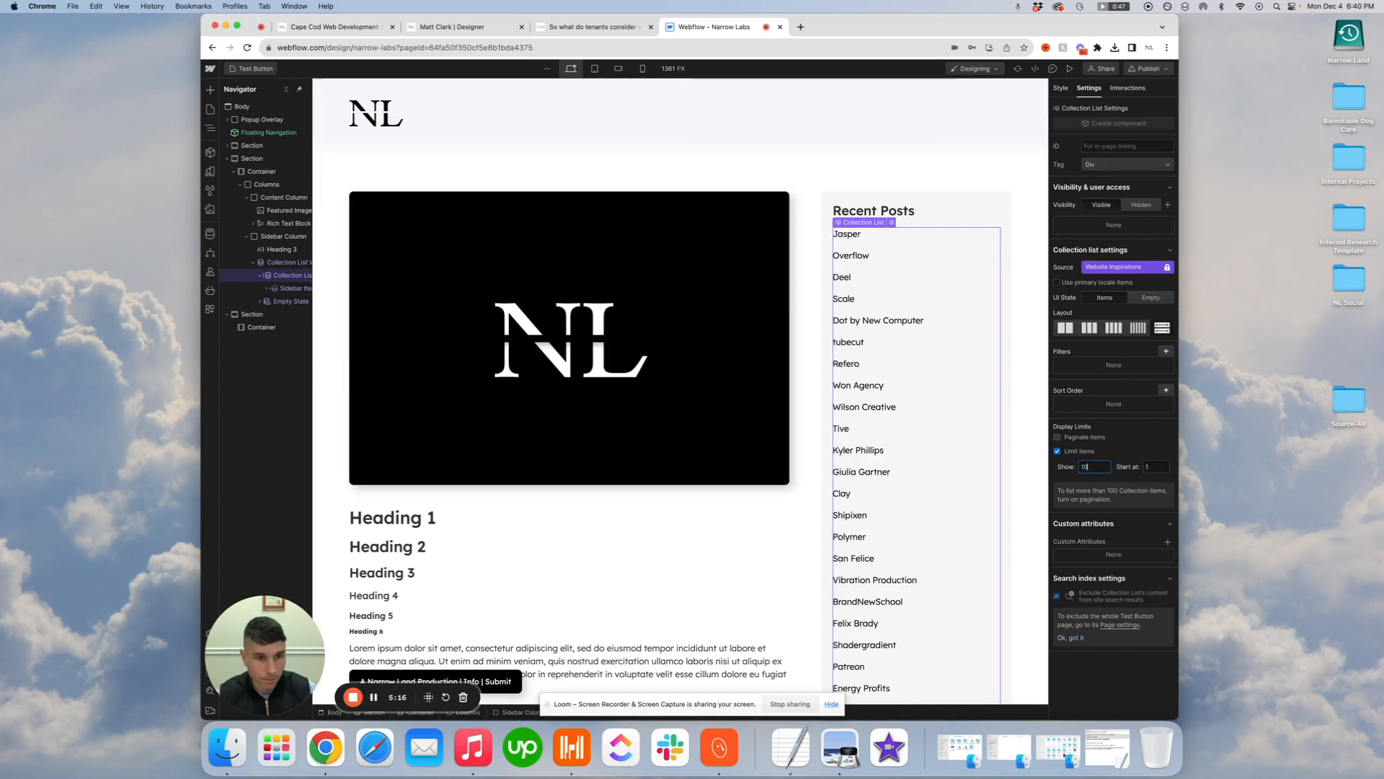
{"action": "left_click", "coordinate": [1111, 451]}
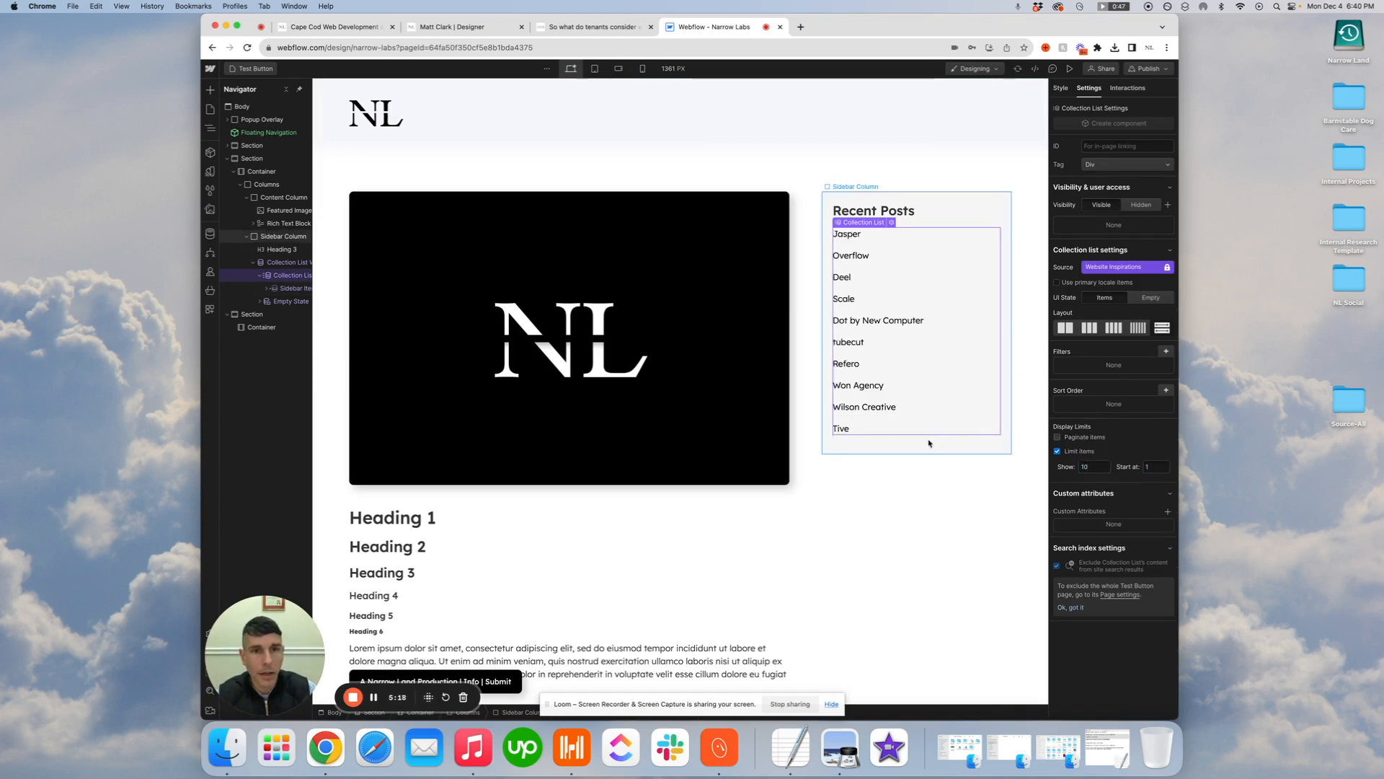
Preview the page to check the two-column layout and the recent posts sidebar, and return to the designer
{"action": "left_click", "coordinate": [927, 442]}
{"action": "scroll", "coordinate": [900, 498], "scroll_direction": "down", "scroll_amount": 2}
{"action": "scroll", "coordinate": [901, 498], "scroll_direction": "down", "scroll_amount": 2}
{"action": "scroll", "coordinate": [930, 403], "scroll_direction": "up", "scroll_amount": 4}
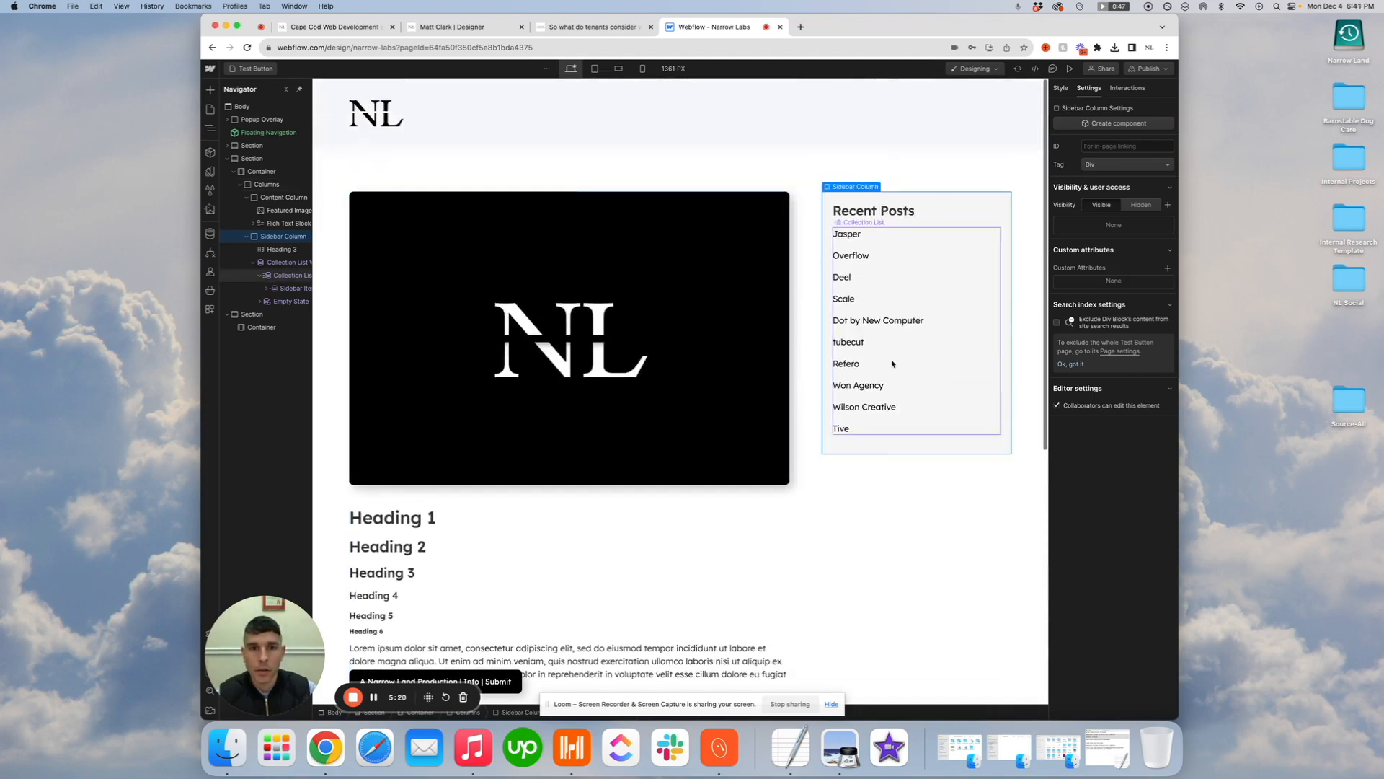
{"action": "left_click", "coordinate": [1059, 70]}
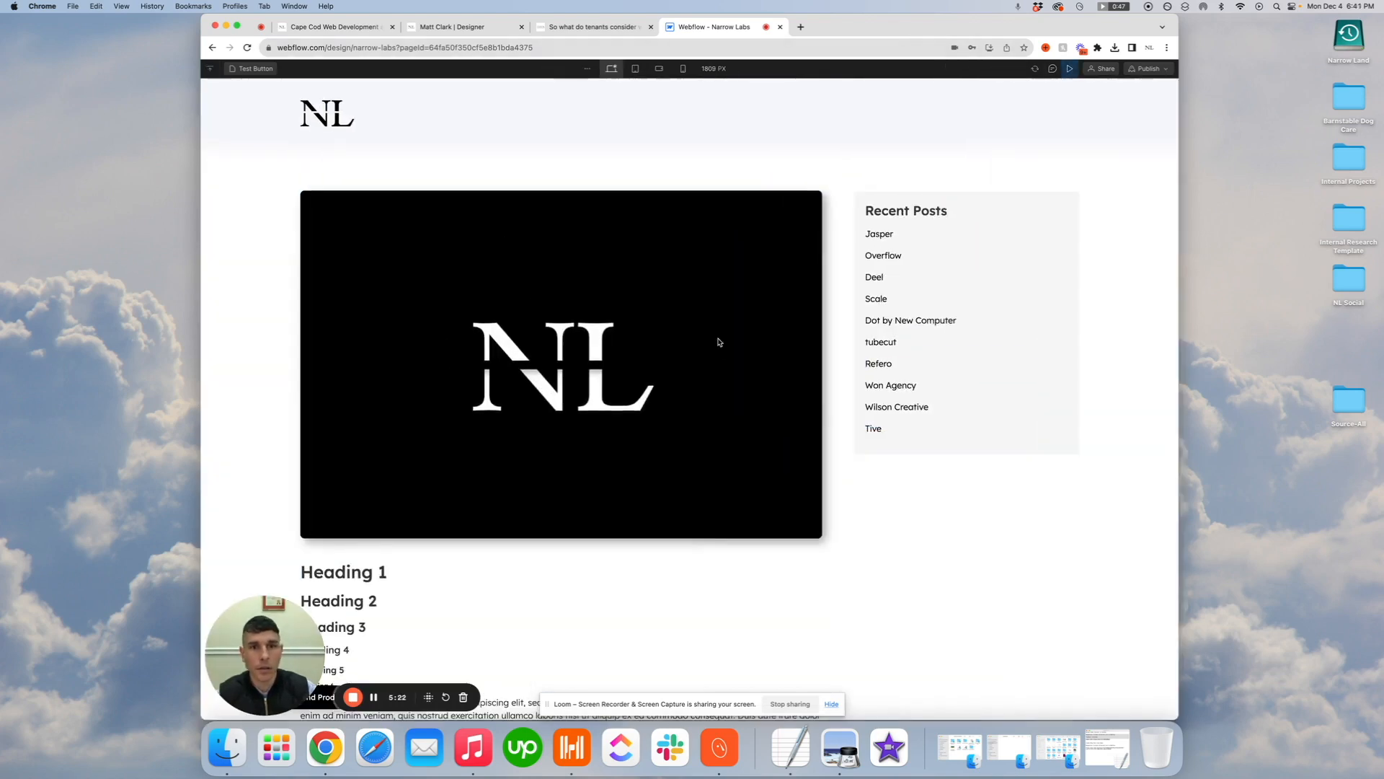
{"action": "scroll", "coordinate": [717, 343], "scroll_direction": "down", "scroll_amount": 5}
{"action": "scroll", "coordinate": [717, 348], "scroll_direction": "up", "scroll_amount": 5}
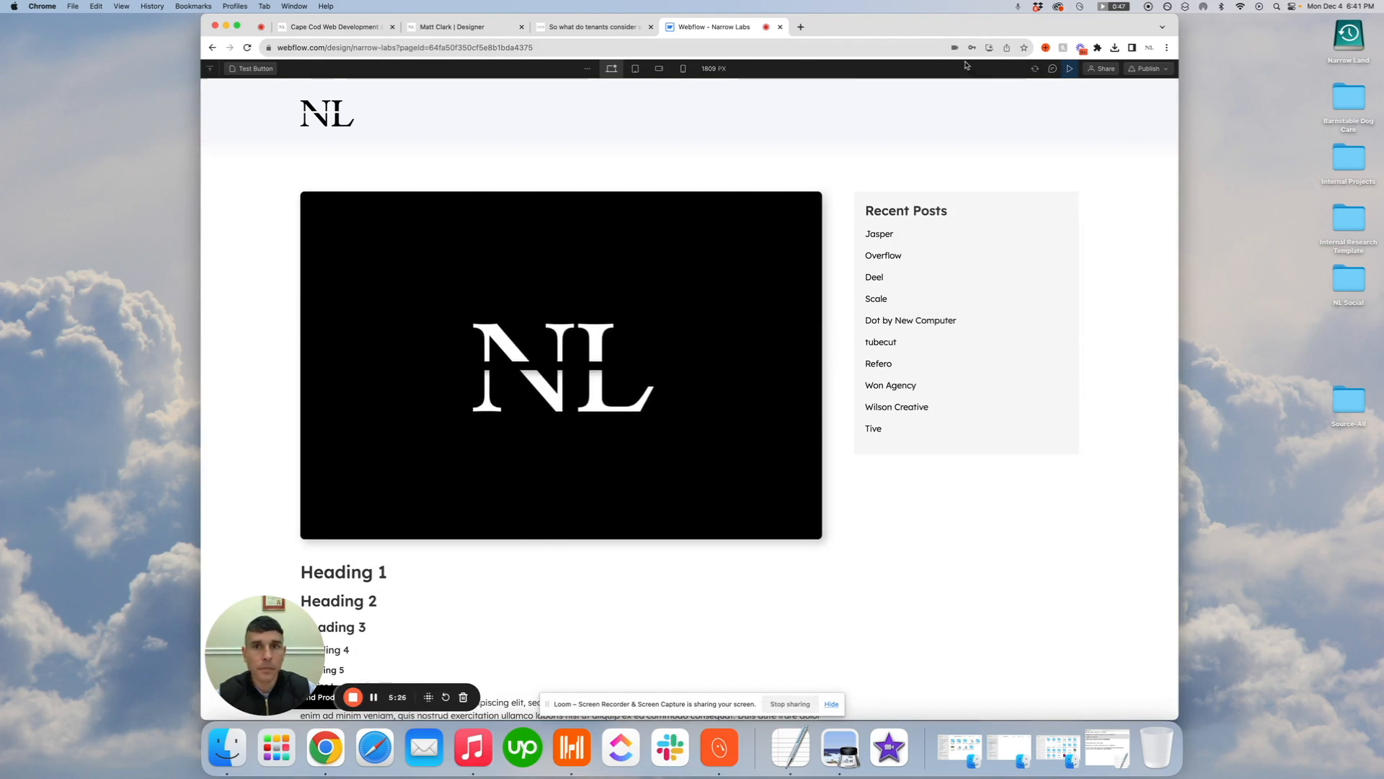
{"action": "left_click", "coordinate": [1072, 69]}
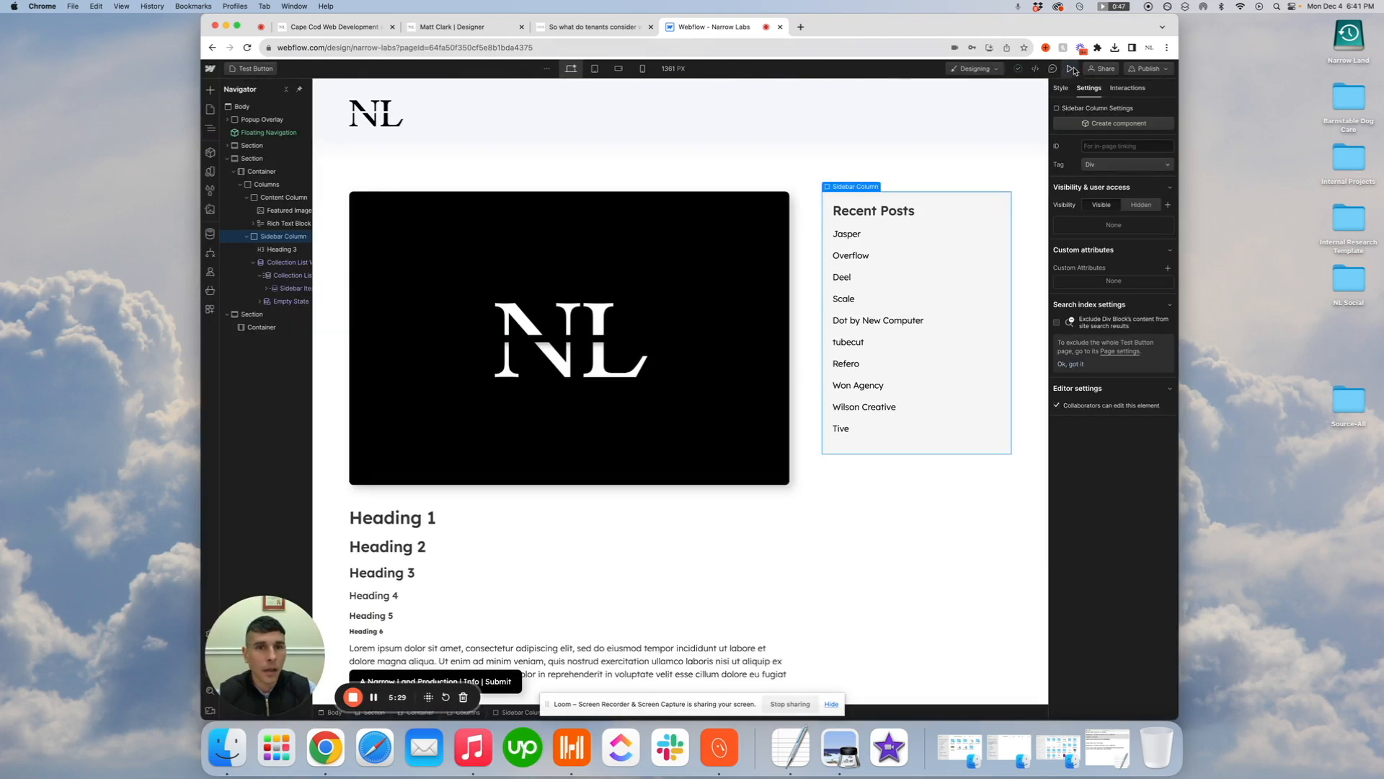
Add an H1 heading to the content column and place it between the featured image and the rich text block
{"action": "left_click", "coordinate": [430, 507]}
{"action": "left_click", "coordinate": [210, 90]}
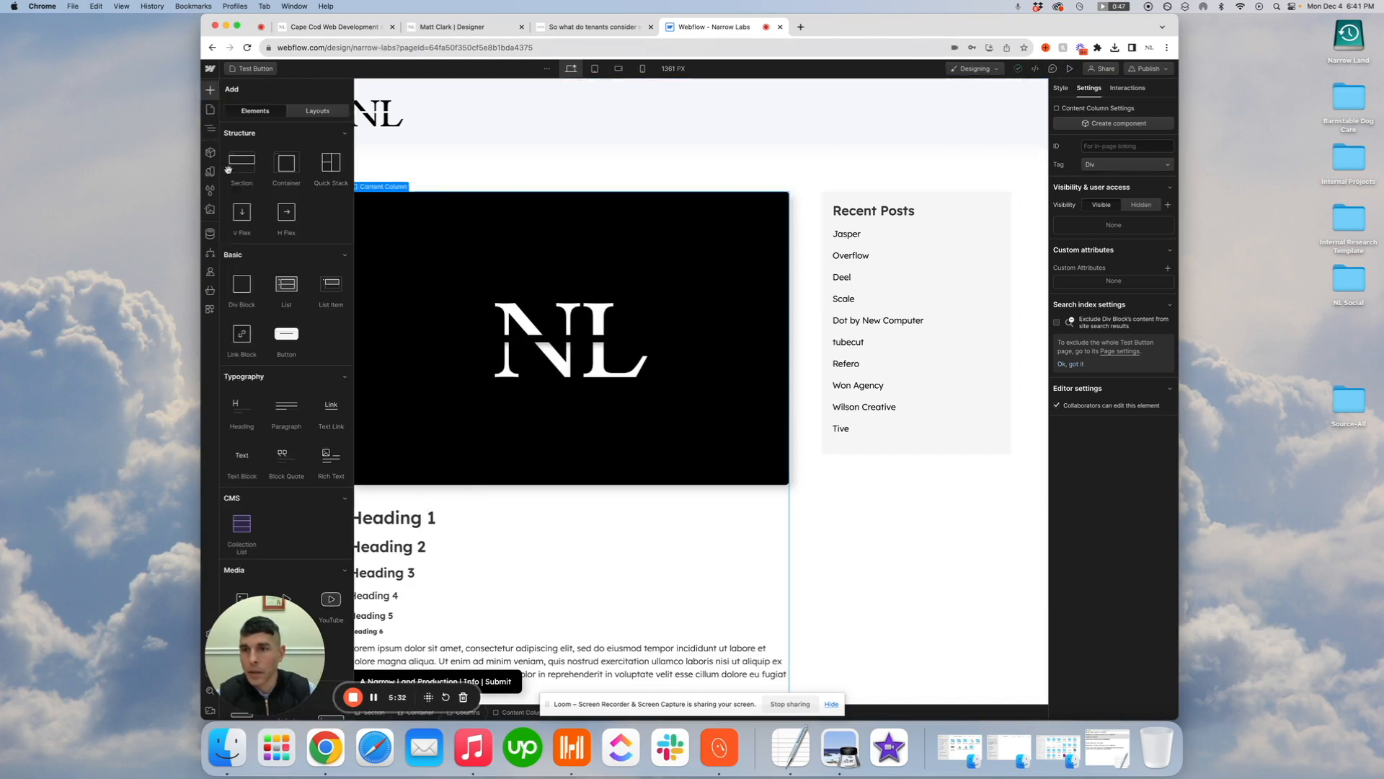
{"action": "left_click_drag", "start_coordinate": [248, 413], "coordinate": [375, 576]}
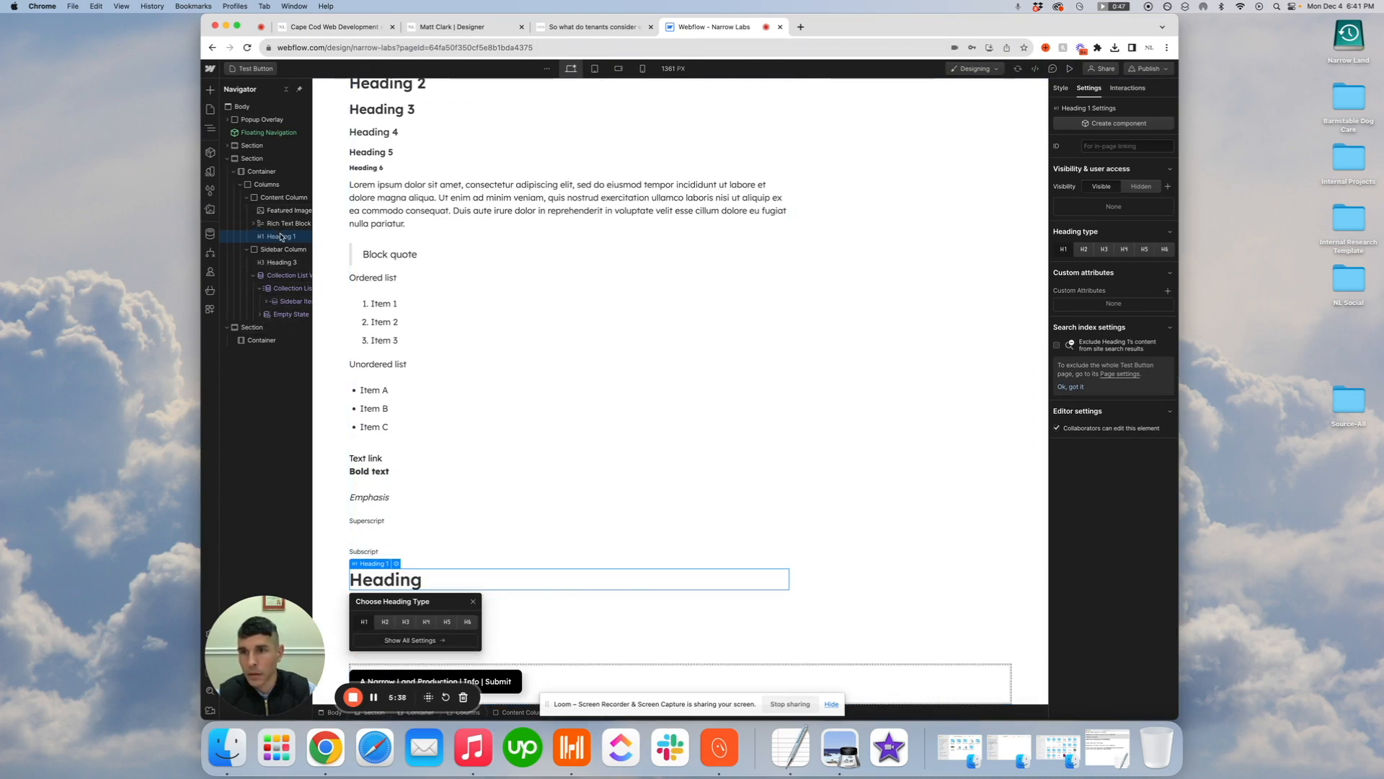
{"action": "left_click_drag", "start_coordinate": [282, 237], "coordinate": [280, 220]}
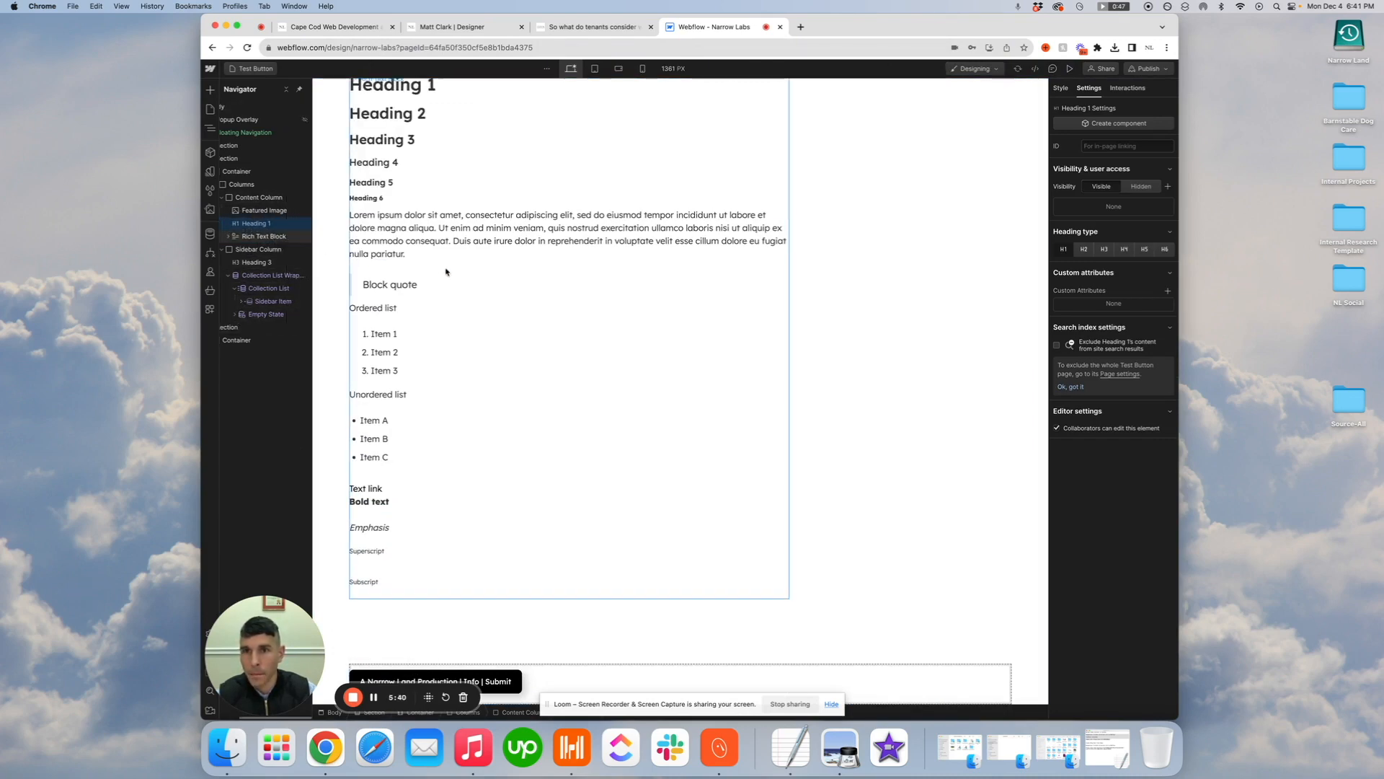
Change the new heading's text to "This is the Title"
{"action": "double_click", "coordinate": [408, 396]}
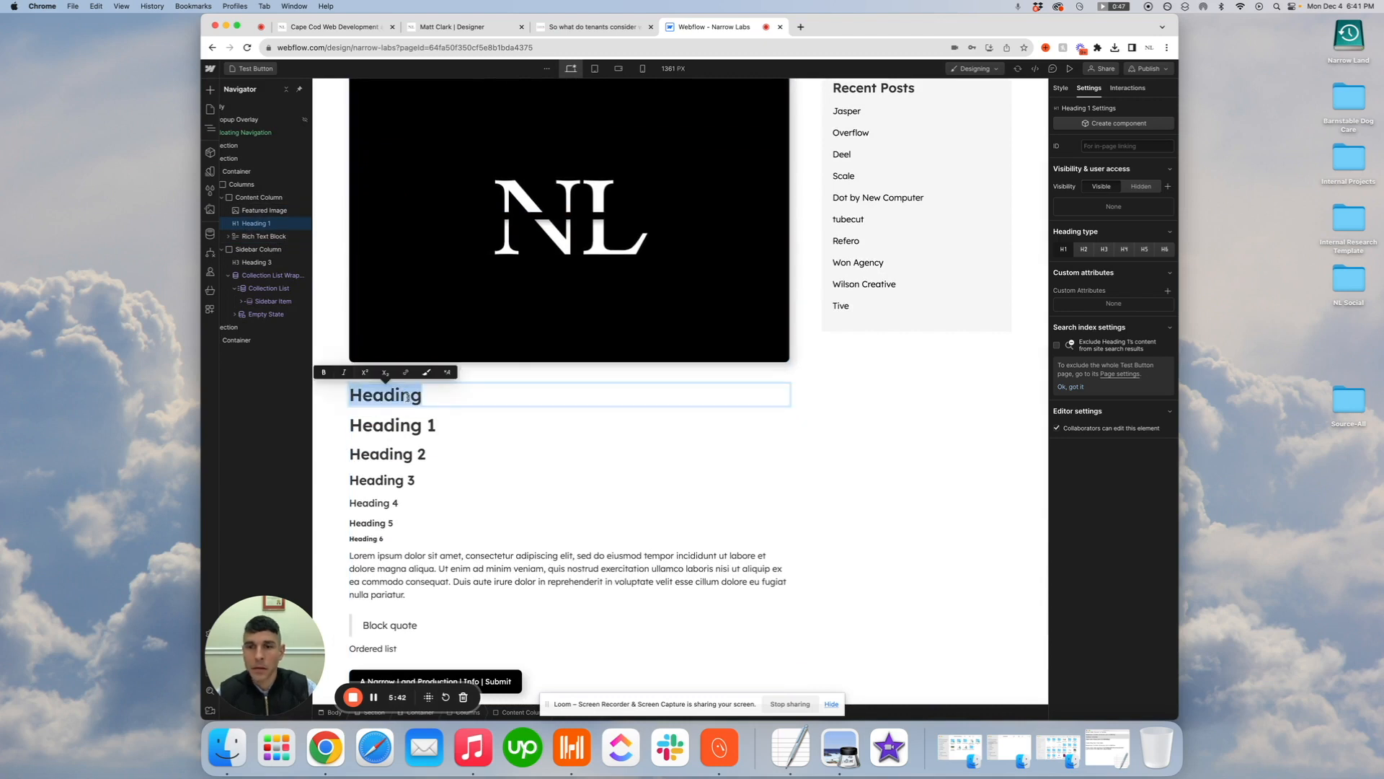
{"action": "type", "text": "This is the Ti"}
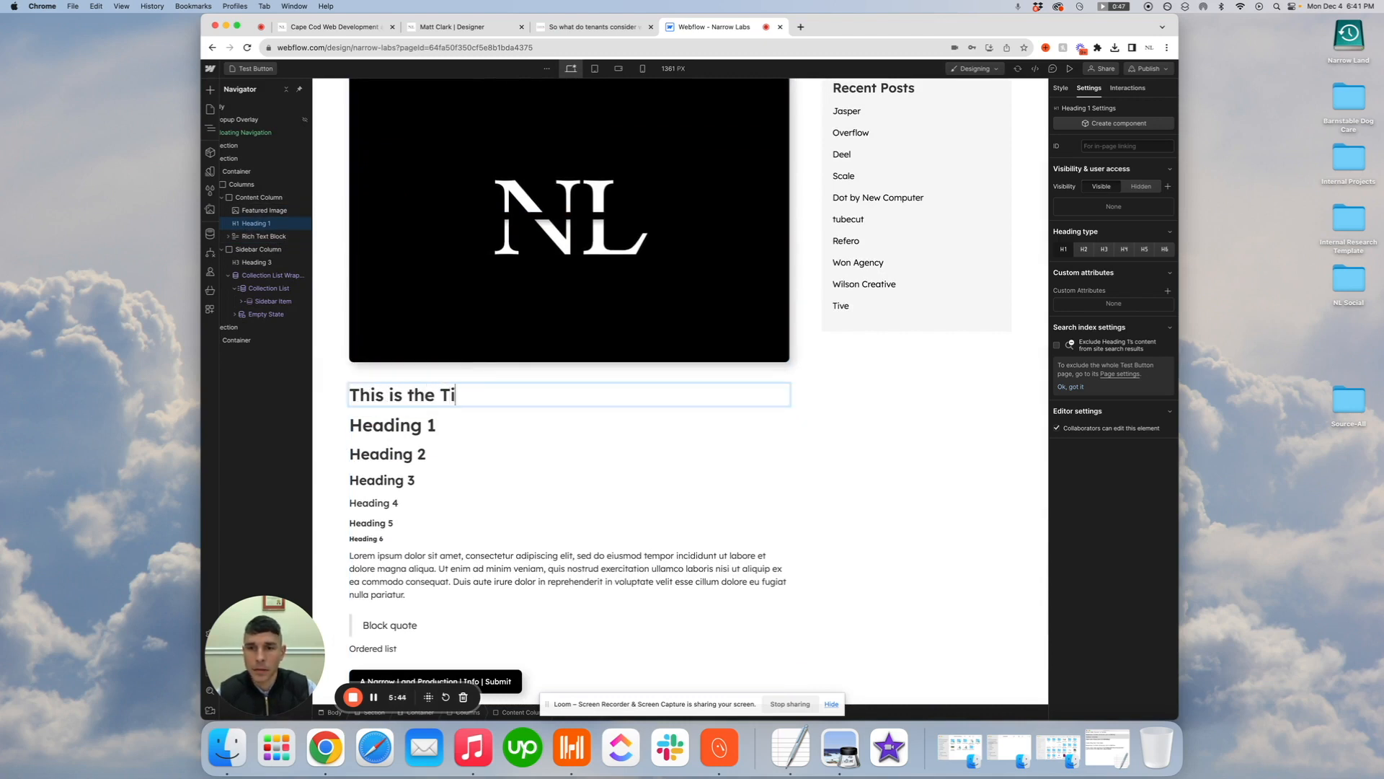
{"action": "type", "text": "tle"}
{"action": "key", "text": "Escape"}
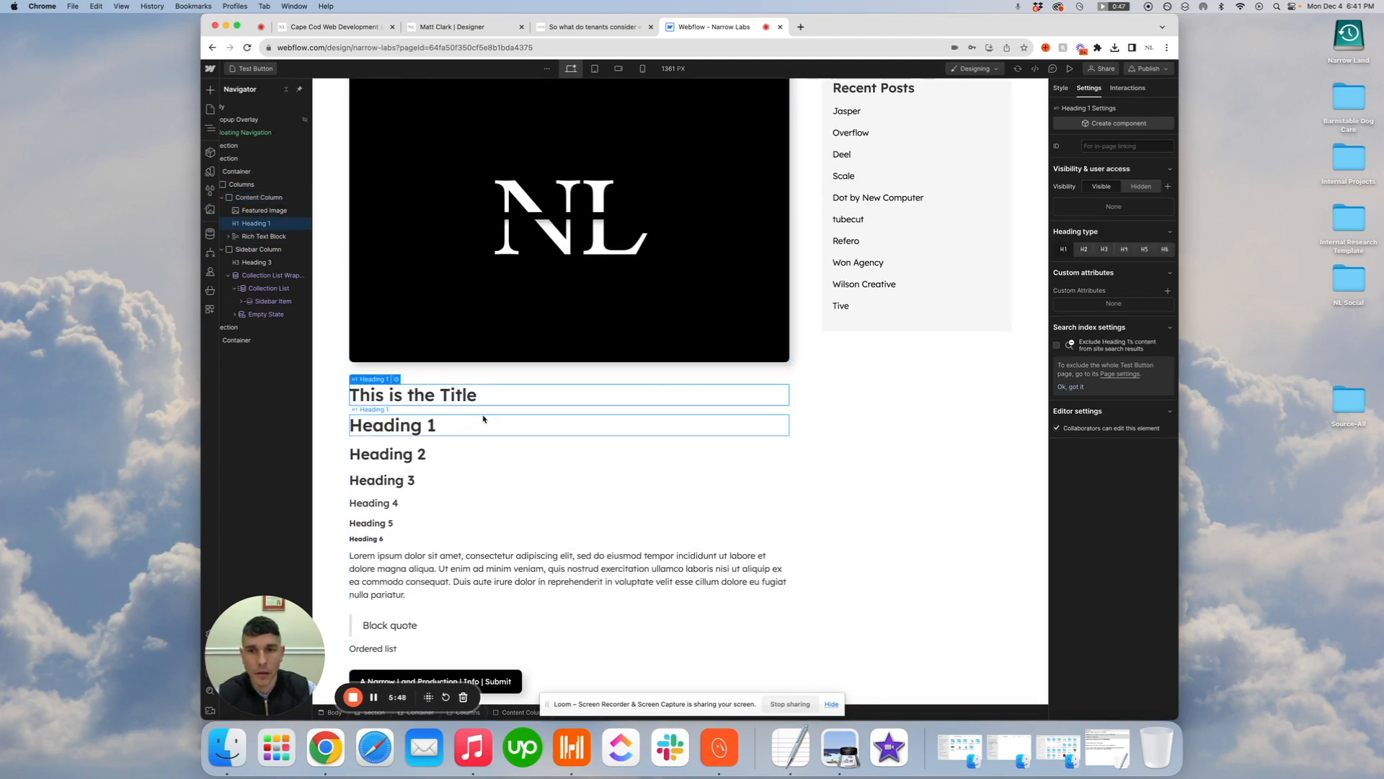
Give the title heading a new class named Titlet and set its bottom margin to 40 px
{"action": "left_click", "coordinate": [1059, 88]}
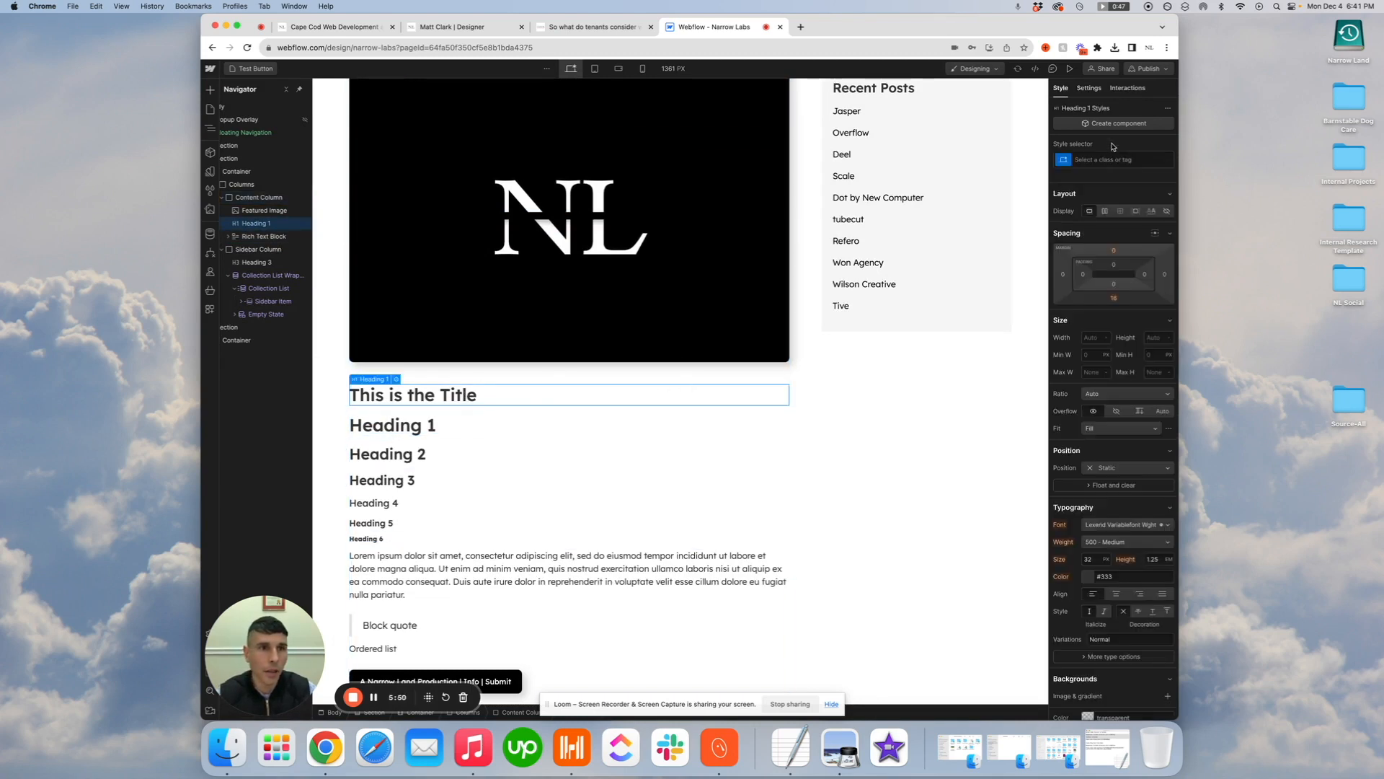
{"action": "left_click", "coordinate": [1110, 158]}
{"action": "type", "text": "Titlel"}
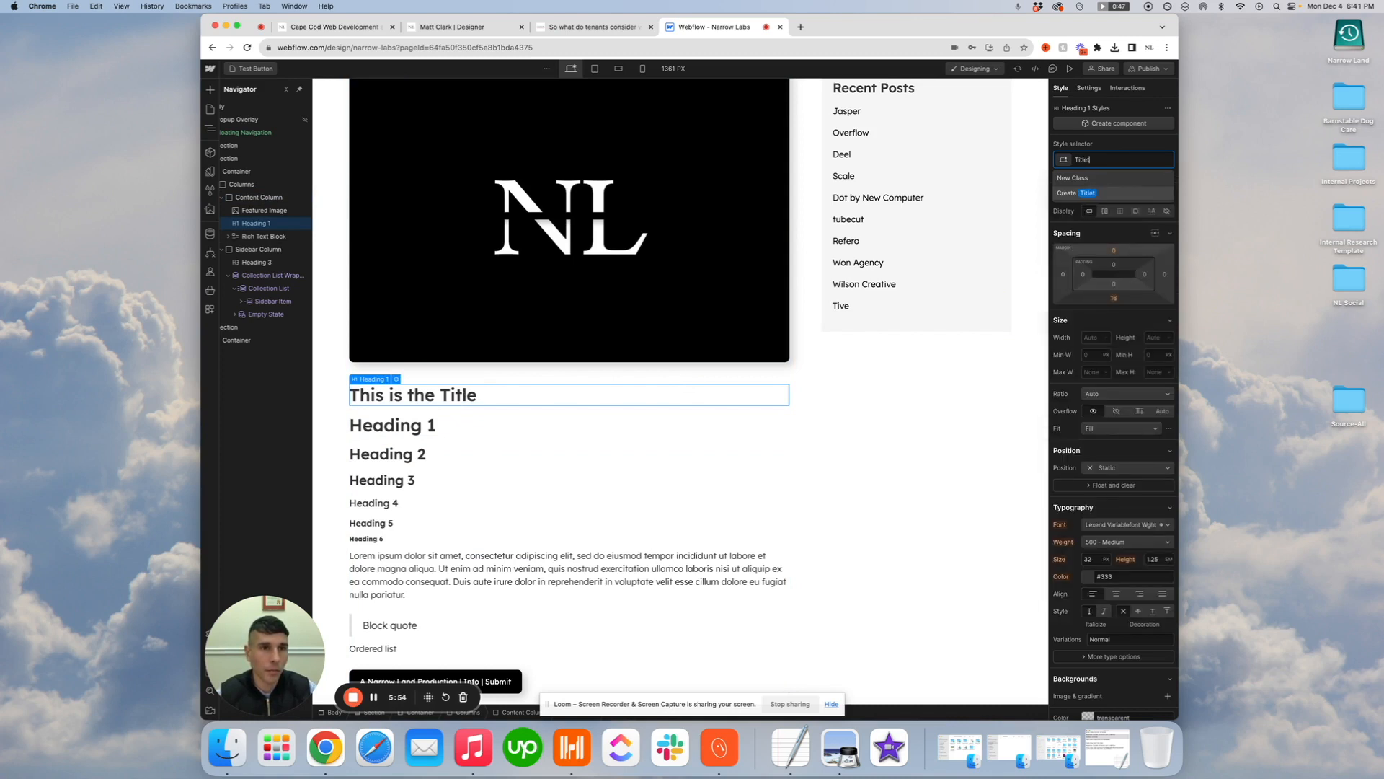
{"action": "key", "text": "Return"}
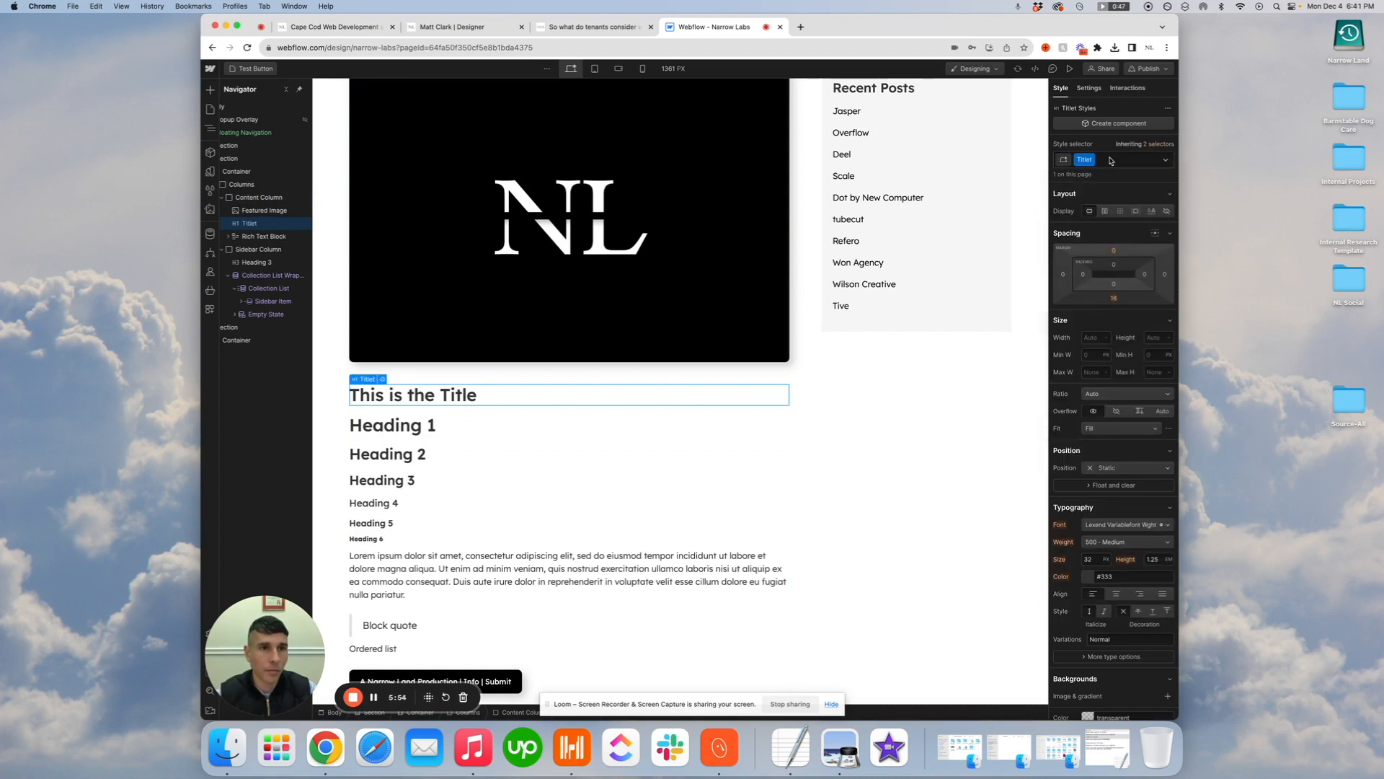
{"action": "left_click", "coordinate": [1112, 299]}
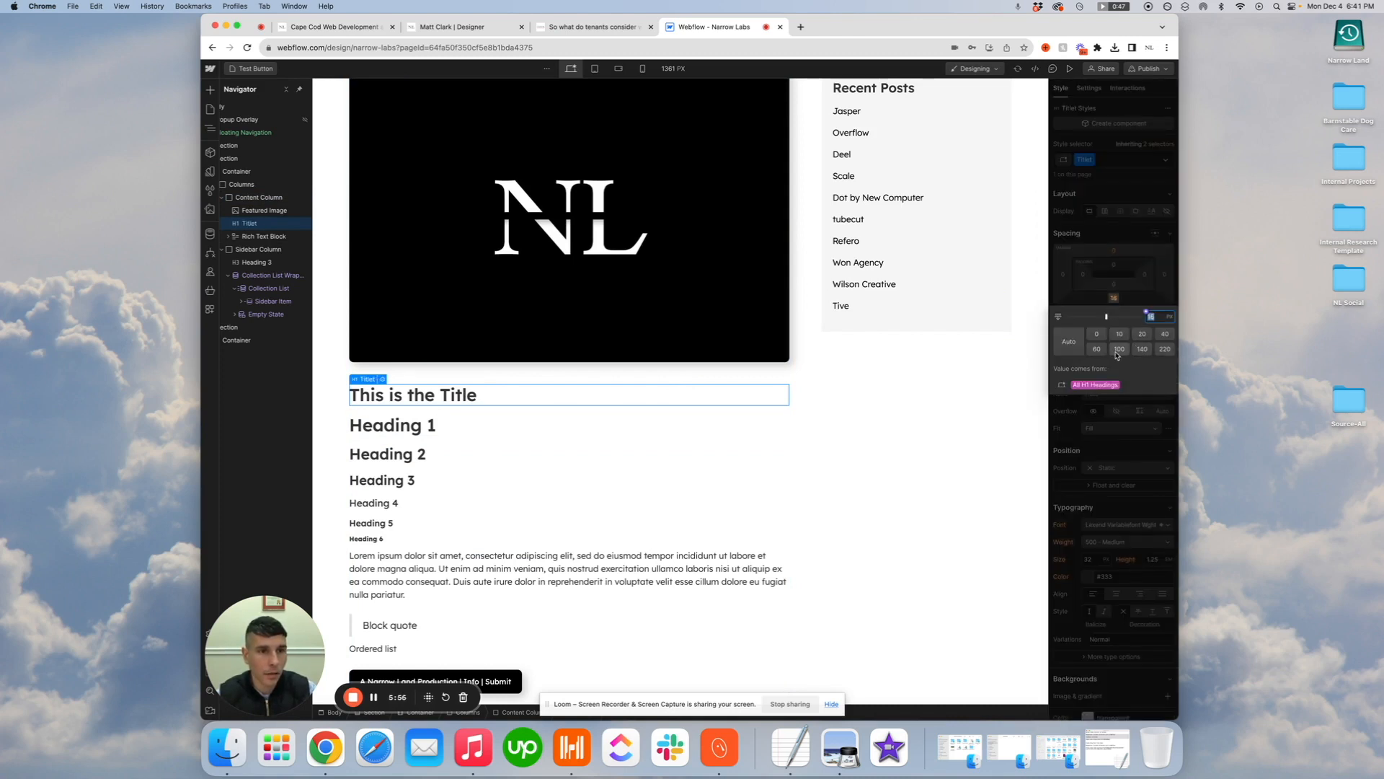
{"action": "left_click", "coordinate": [1165, 333]}
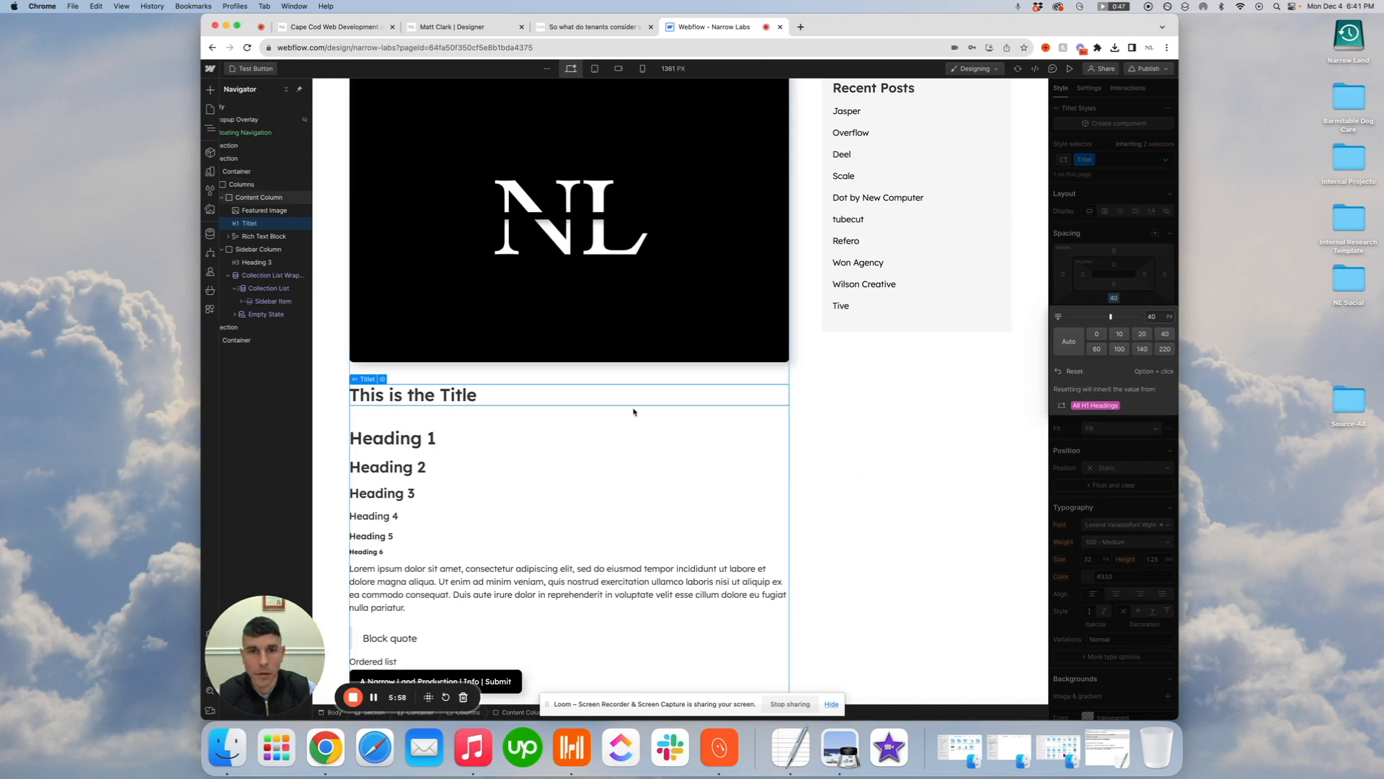
{"action": "left_click", "coordinate": [825, 365]}
{"action": "scroll", "coordinate": [634, 115], "scroll_direction": "up", "scroll_amount": 3}
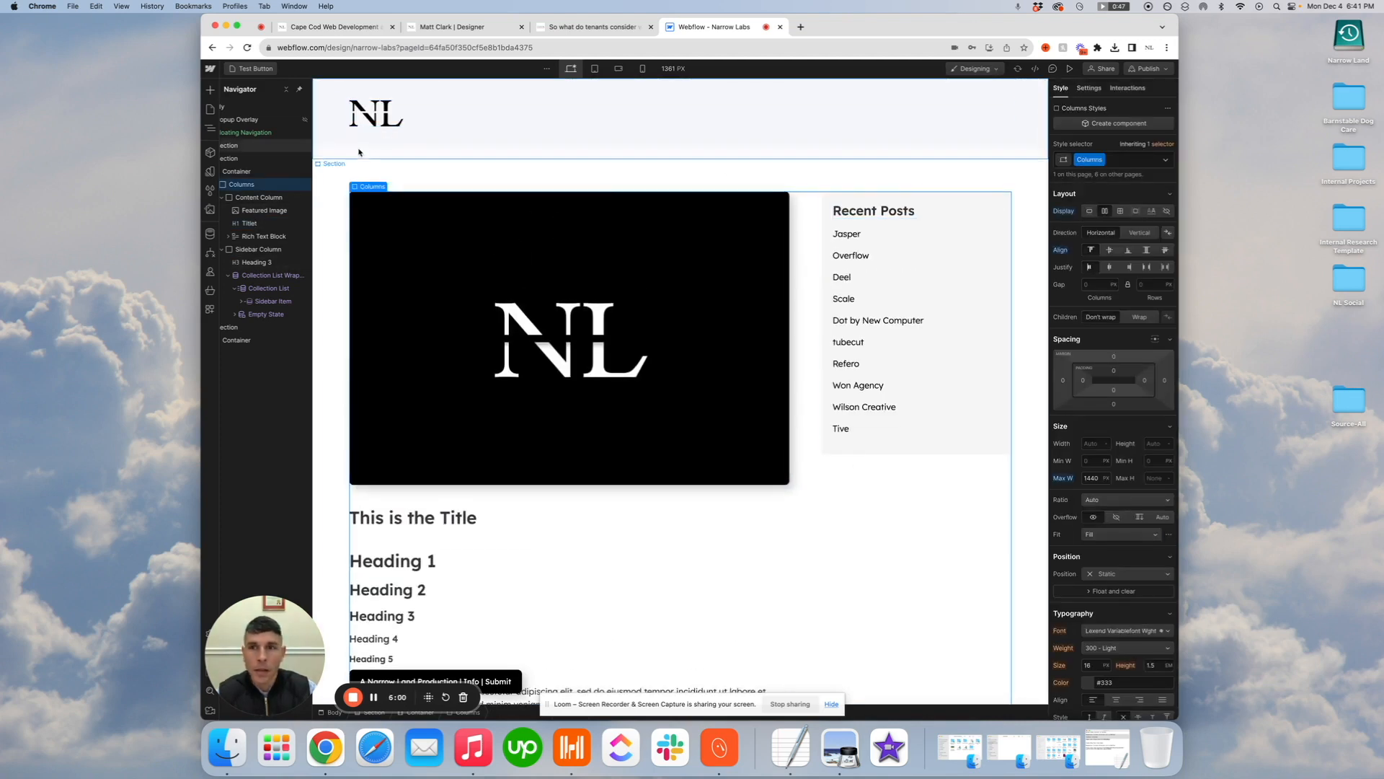
At the tablet breakpoint, set the content column's width to 100% and its right margin to 0
{"action": "left_click", "coordinate": [375, 193]}
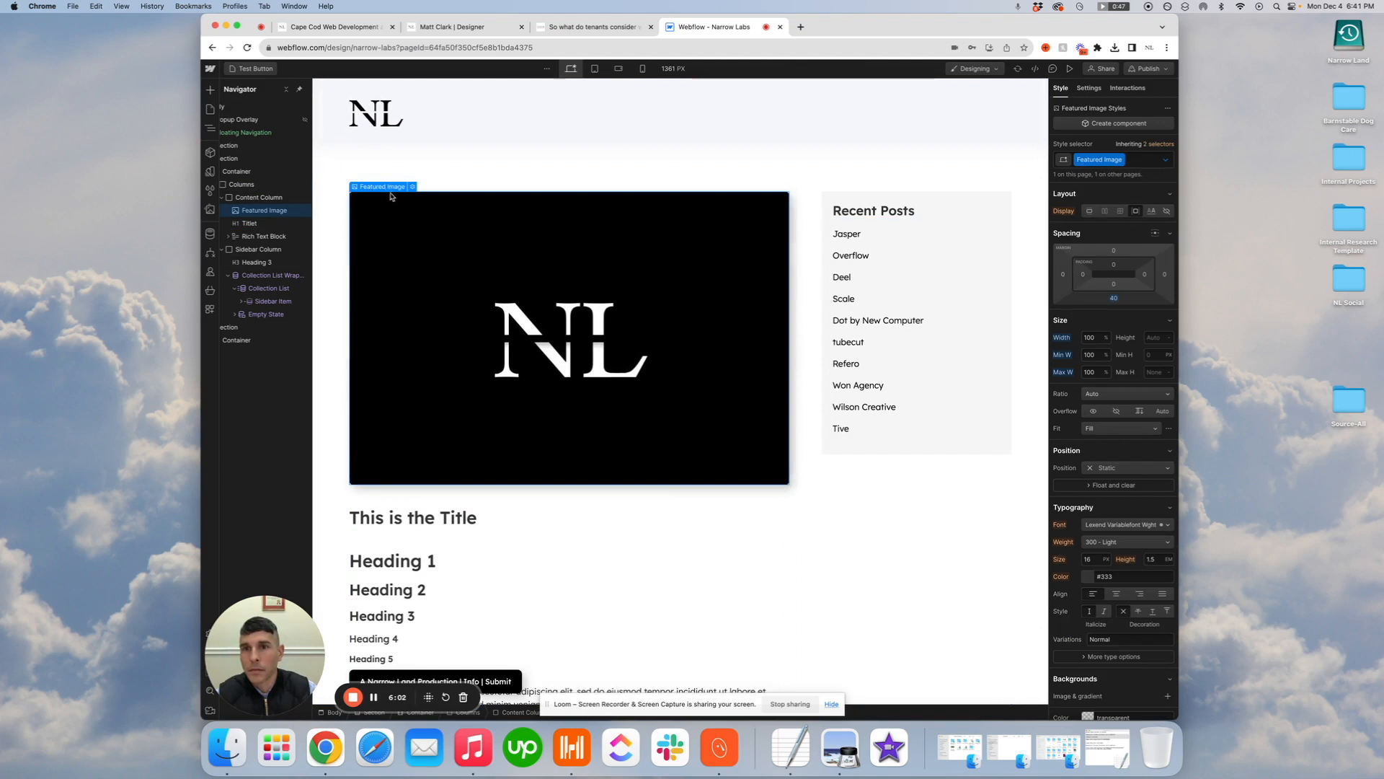
{"action": "left_click", "coordinate": [264, 199]}
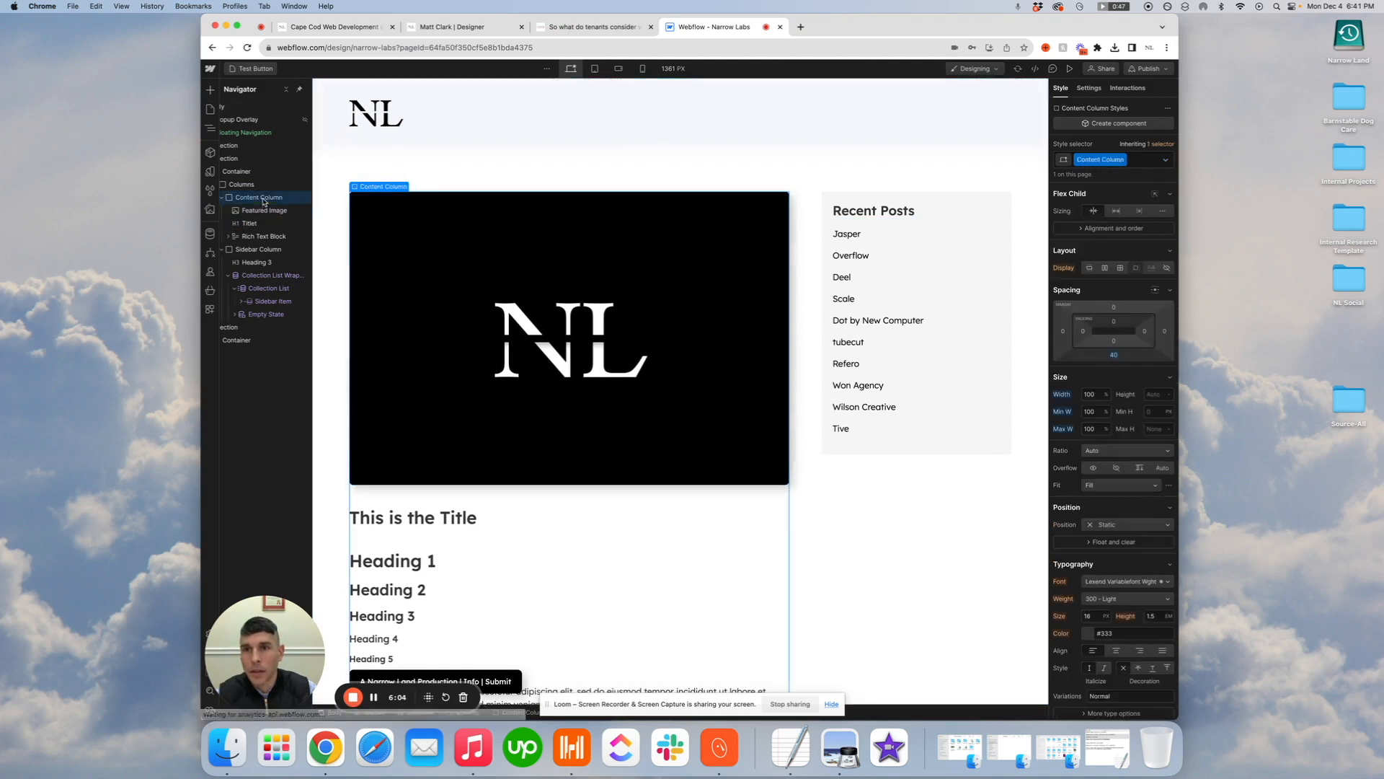
{"action": "left_click", "coordinate": [595, 70]}
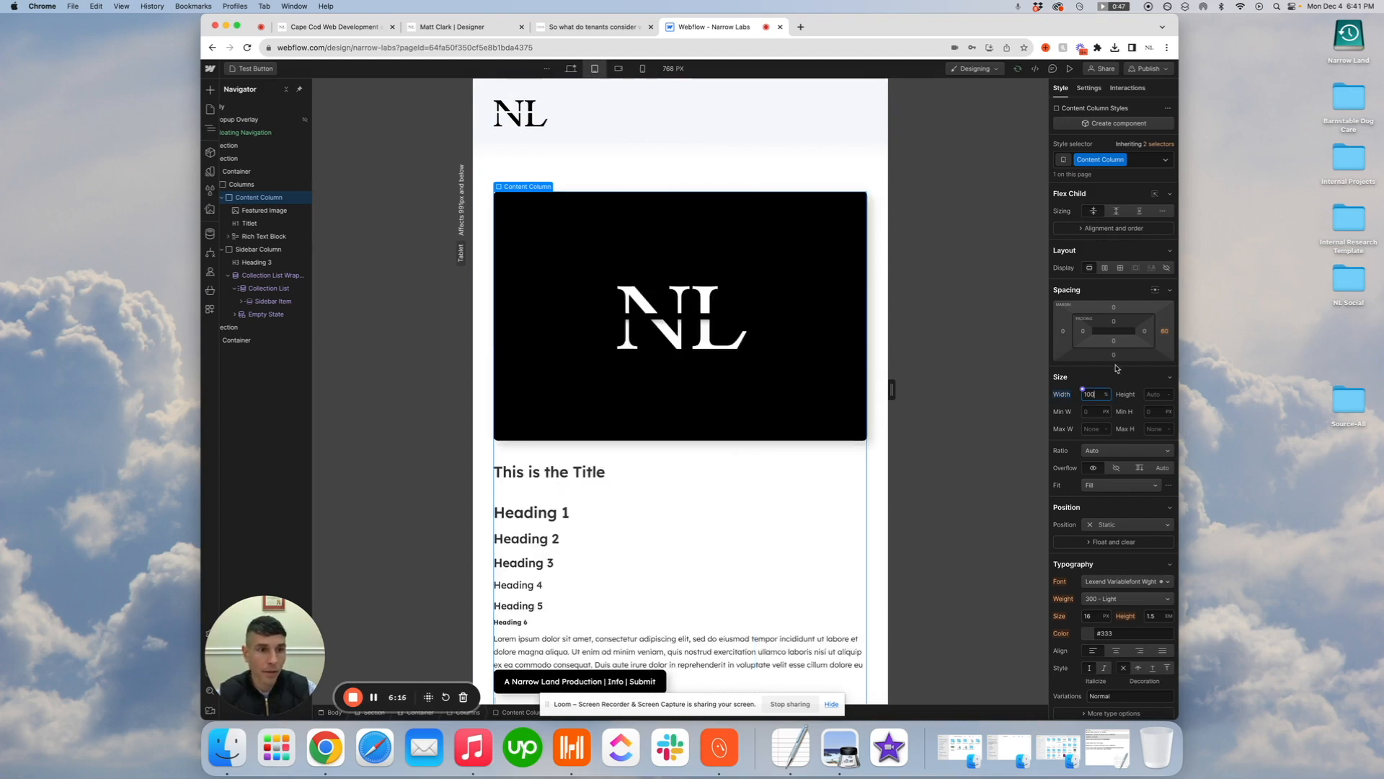
{"action": "left_click", "coordinate": [1165, 331]}
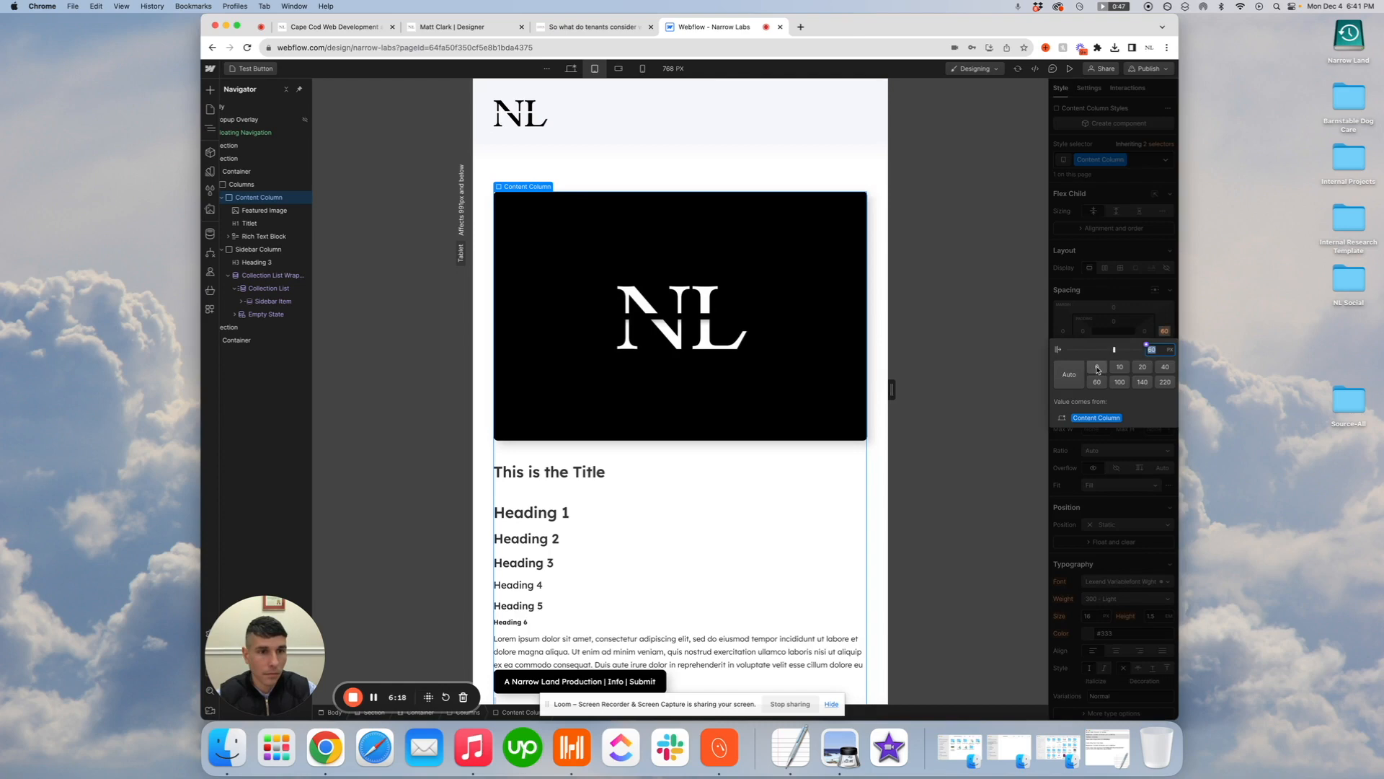
{"action": "left_click", "coordinate": [1096, 366]}
{"action": "scroll", "coordinate": [822, 480], "scroll_direction": "down", "scroll_amount": 10}
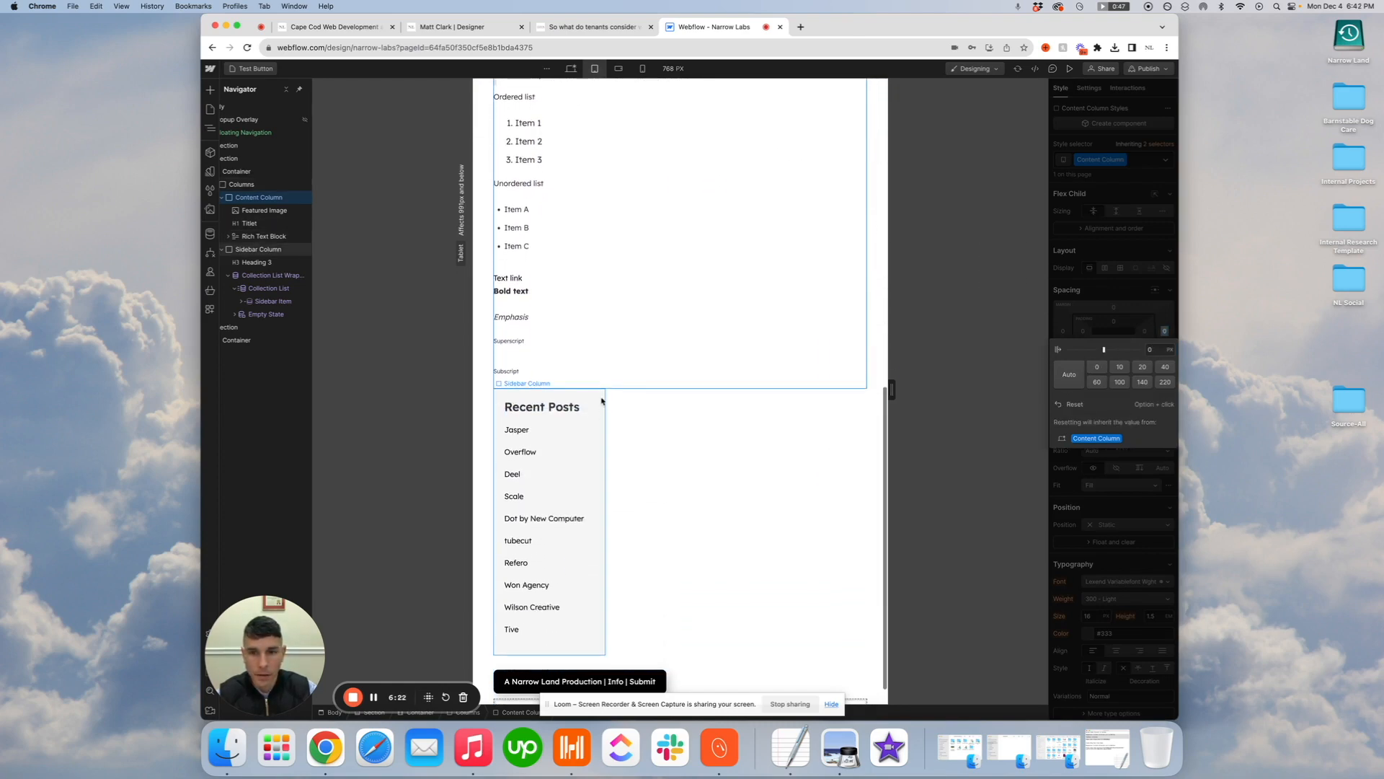
At the tablet breakpoint, set the sidebar column's width to 100% and its top margin to 40 px
{"action": "left_click", "coordinate": [603, 402]}
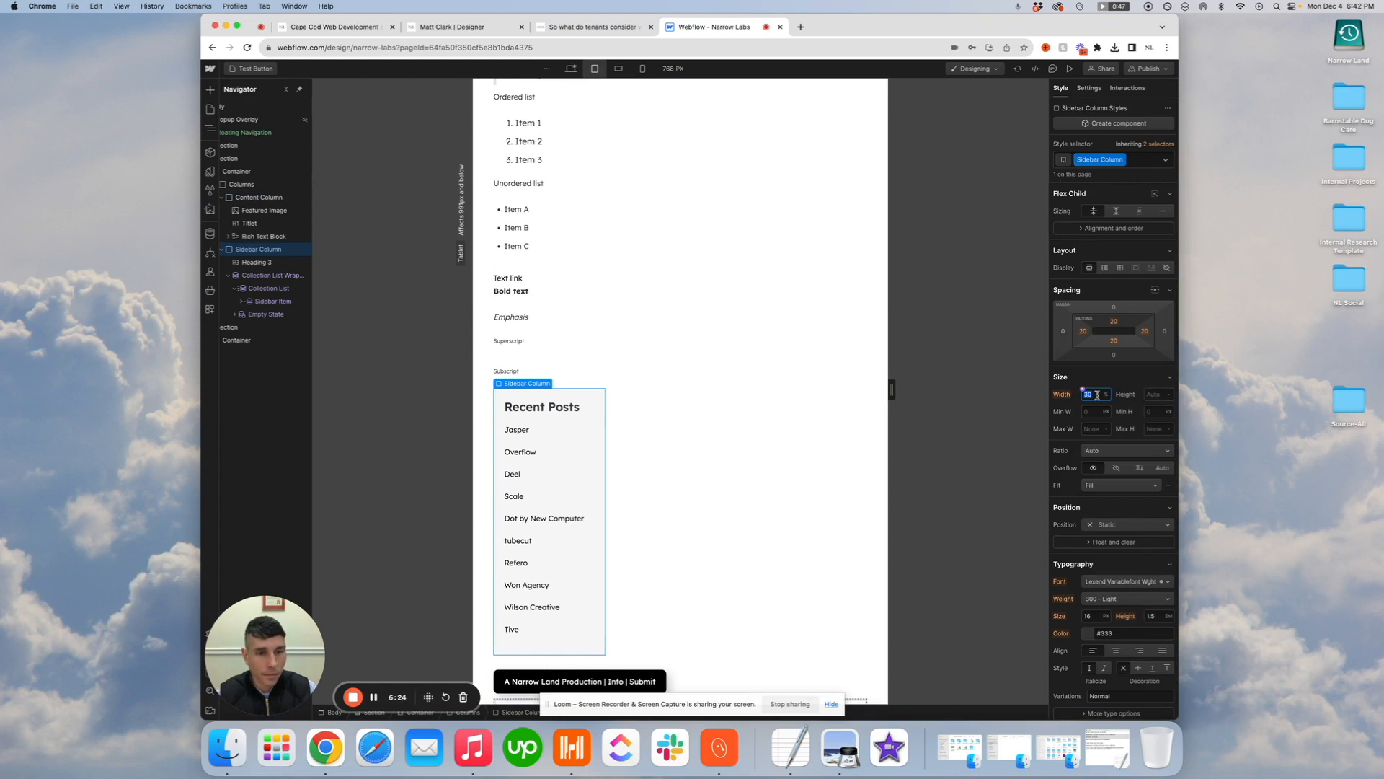
{"action": "type", "text": "100"}
{"action": "key", "text": "Return"}
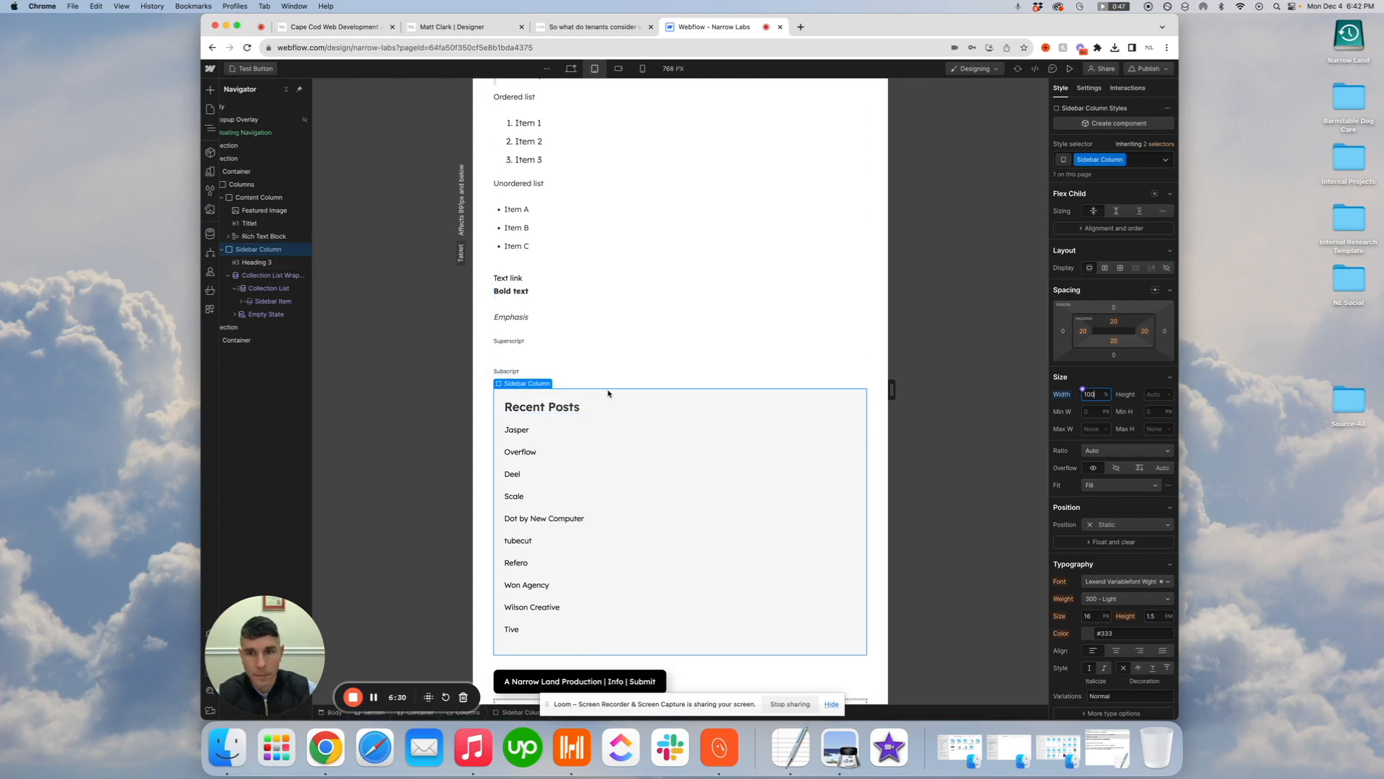
{"action": "left_click", "coordinate": [1115, 308]}
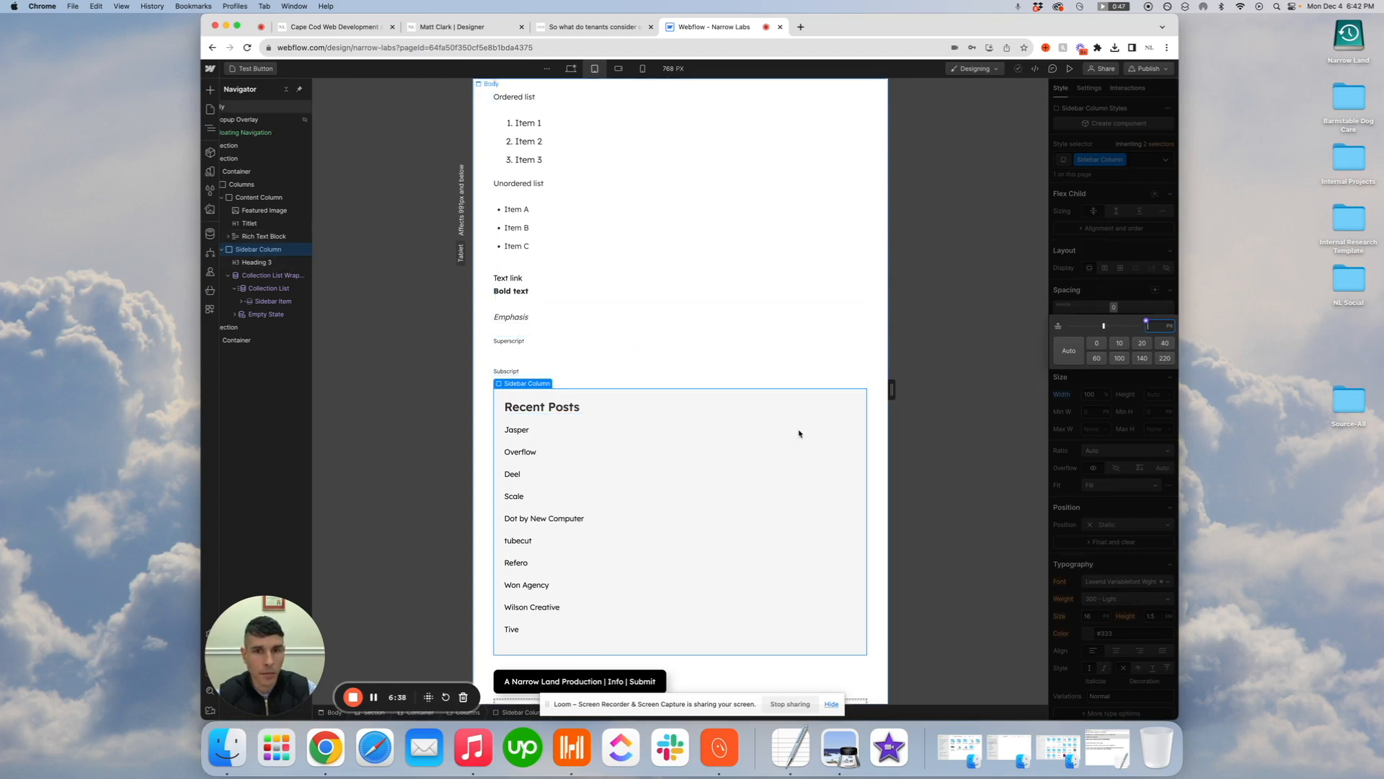
{"action": "left_click", "coordinate": [1165, 343]}
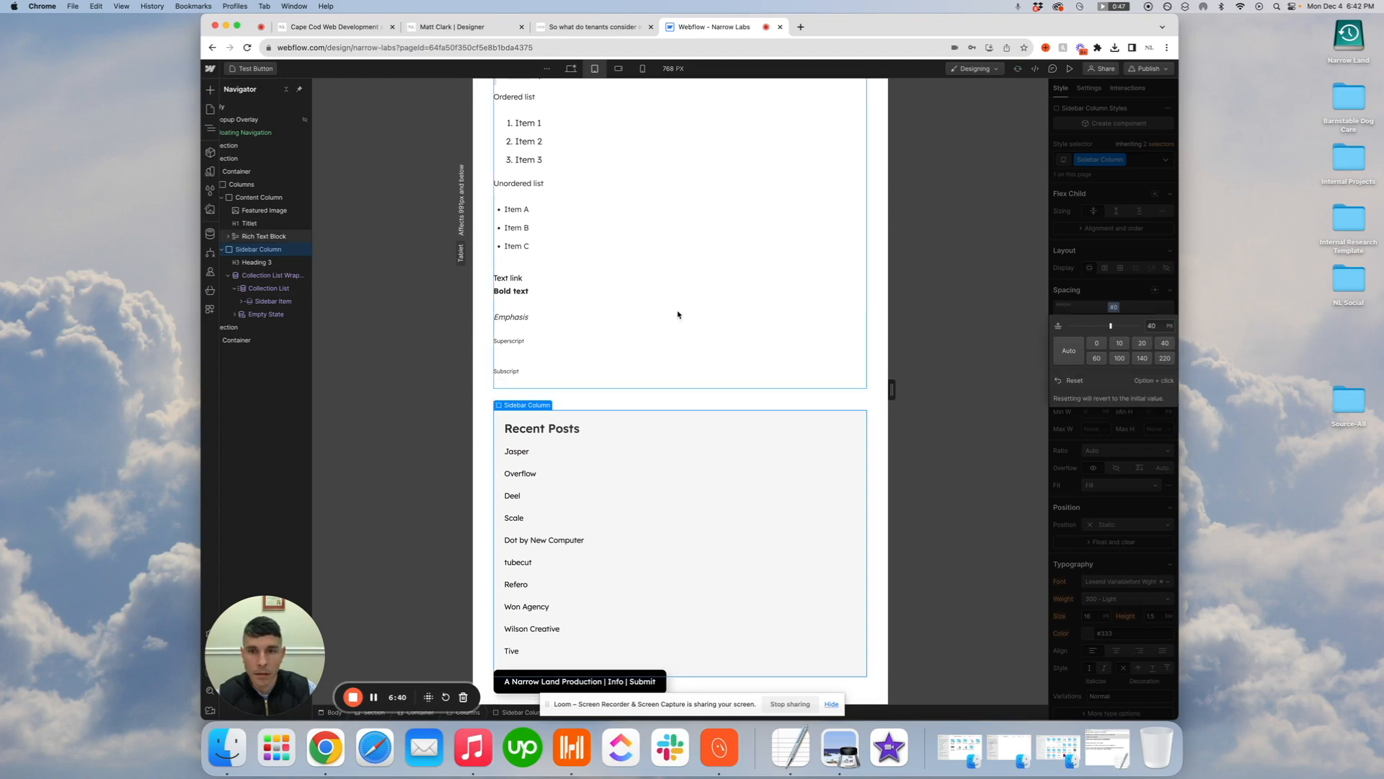
{"action": "left_click", "coordinate": [811, 393]}
Review the blog post layout at the desktop, tablet and mobile landscape breakpoints, ending on the desktop view
{"action": "scroll", "coordinate": [807, 382], "scroll_direction": "down", "scroll_amount": 2}
{"action": "scroll", "coordinate": [811, 386], "scroll_direction": "up", "scroll_amount": 15}
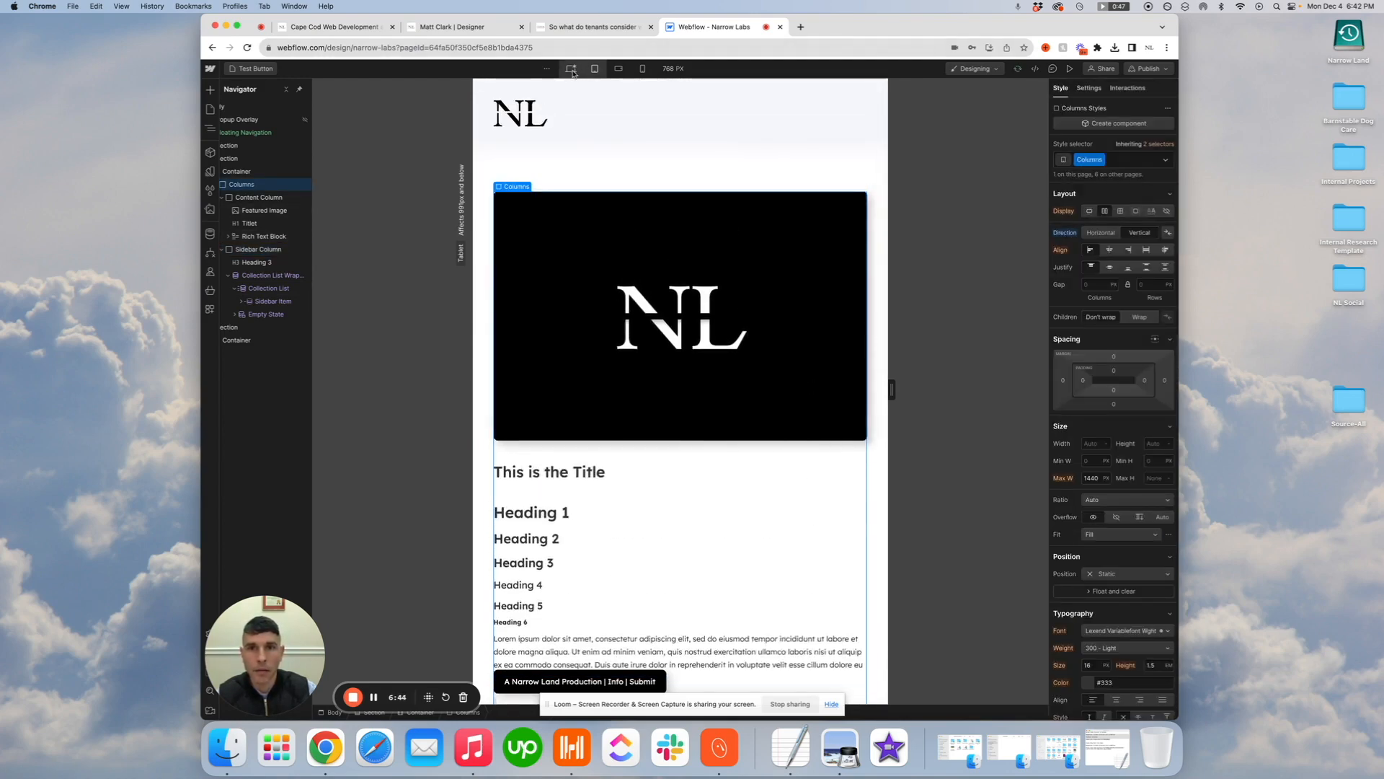
{"action": "left_click", "coordinate": [572, 72]}
{"action": "left_click", "coordinate": [596, 72]}
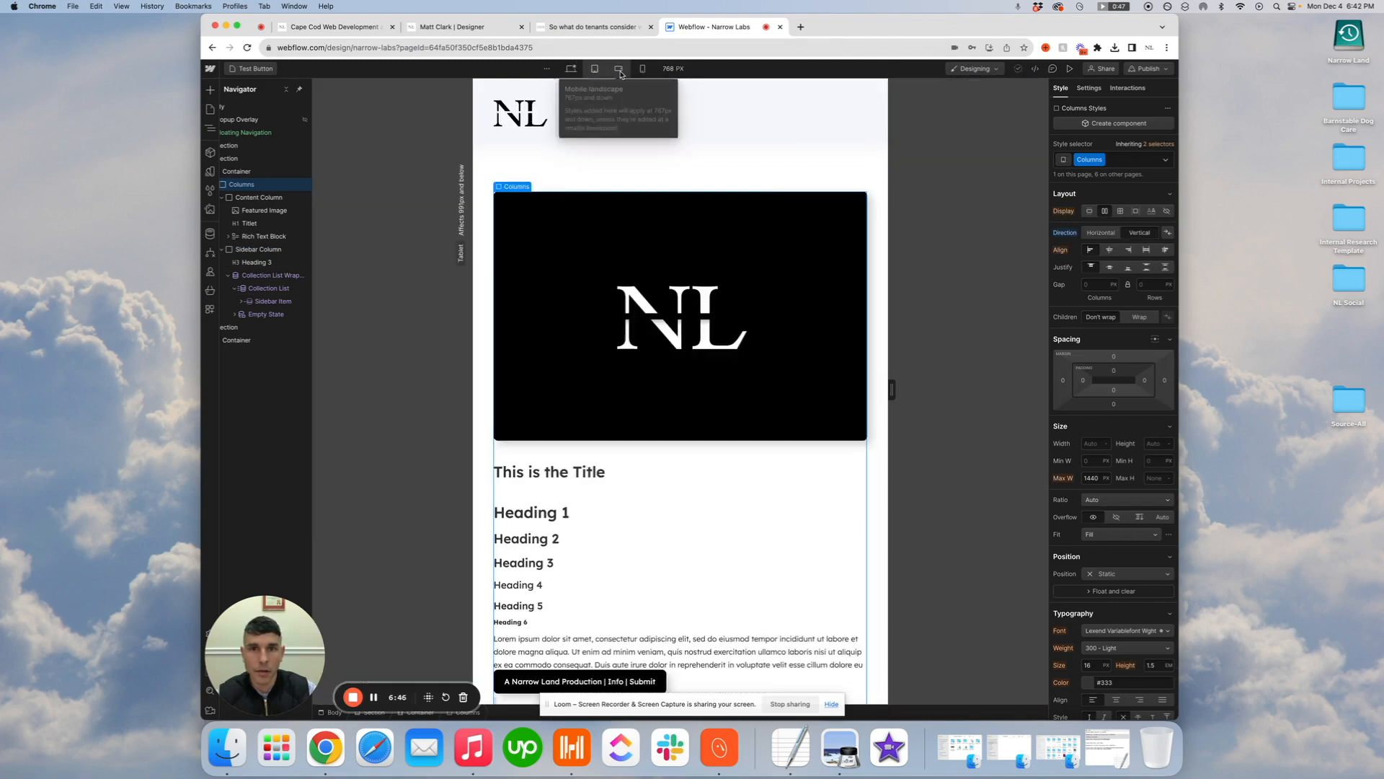
{"action": "left_click", "coordinate": [618, 69]}
{"action": "scroll", "coordinate": [721, 364], "scroll_direction": "down", "scroll_amount": 10}
{"action": "scroll", "coordinate": [719, 364], "scroll_direction": "down", "scroll_amount": 2}
{"action": "scroll", "coordinate": [720, 364], "scroll_direction": "up", "scroll_amount": 15}
{"action": "left_click", "coordinate": [595, 69]}
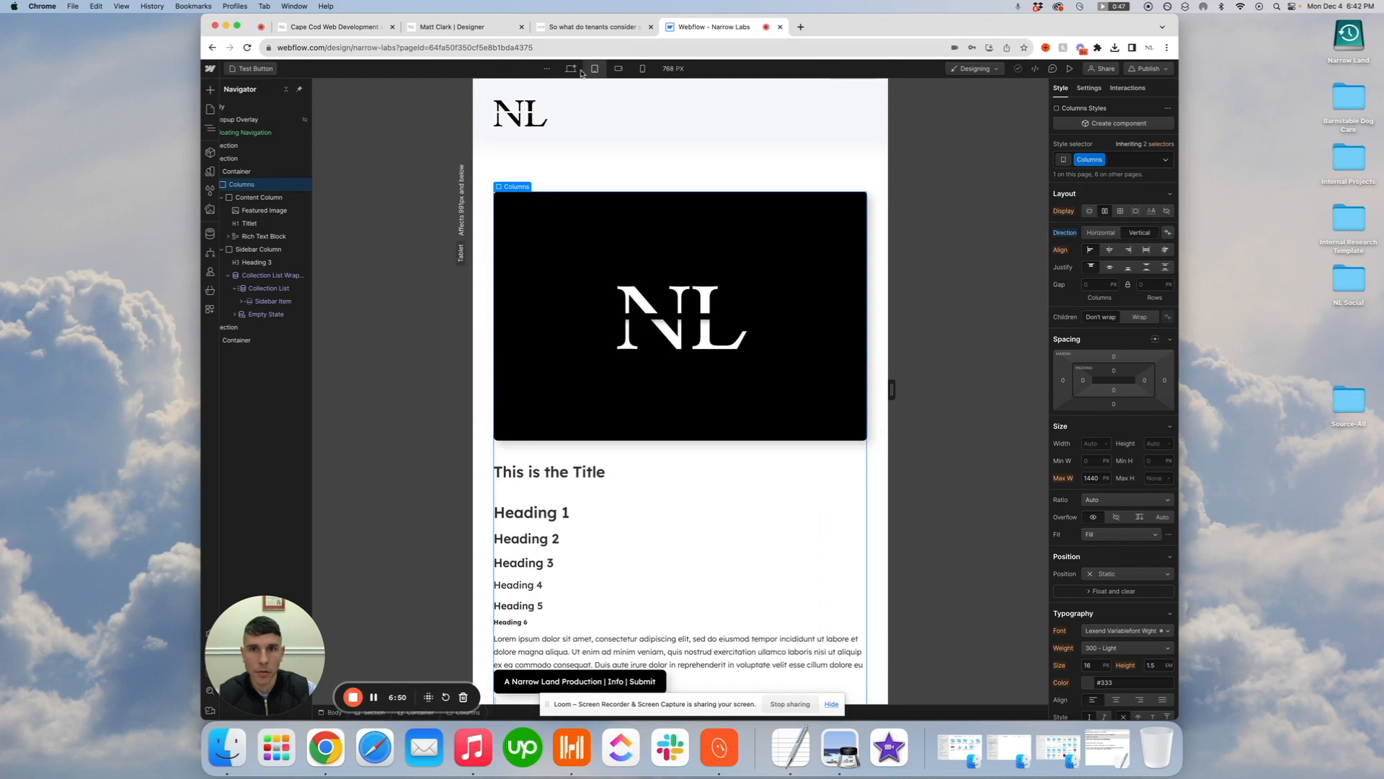
{"action": "left_click", "coordinate": [571, 70]}
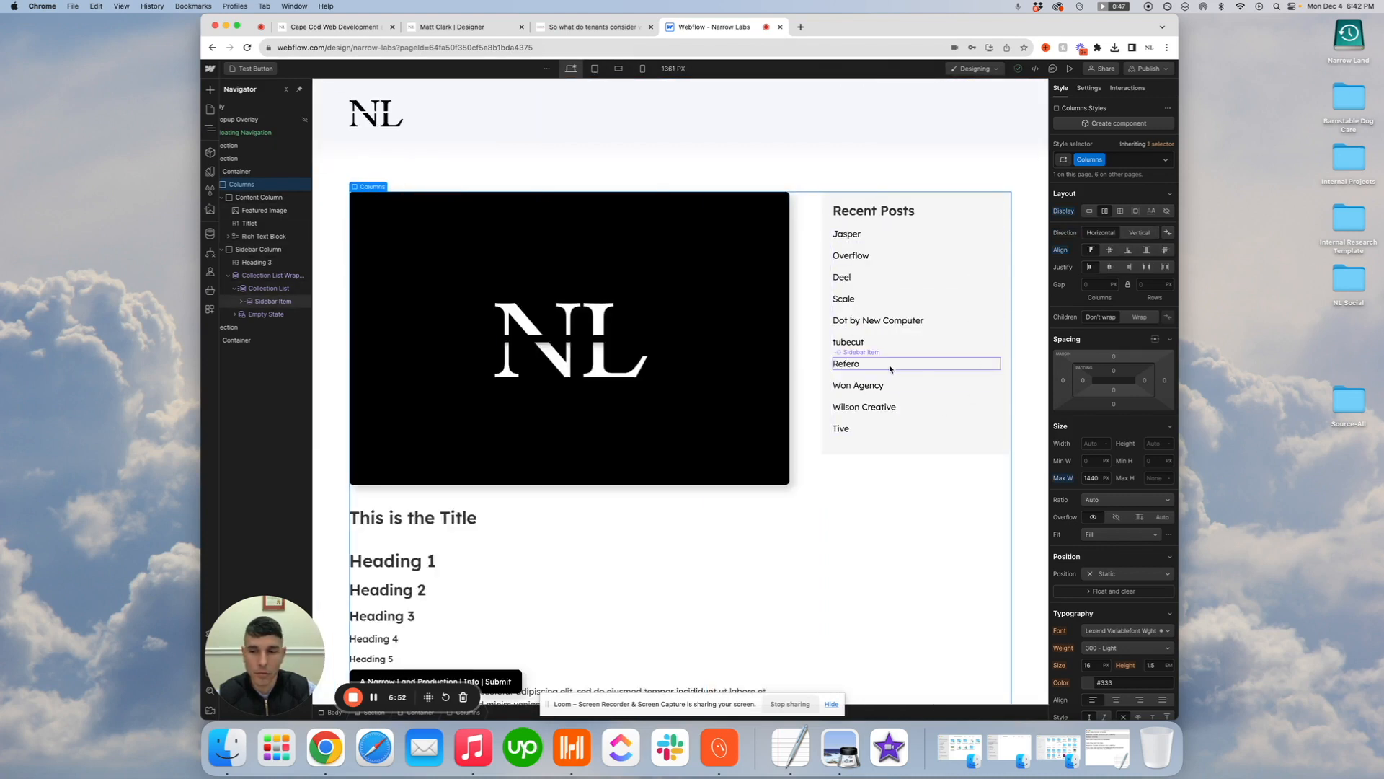